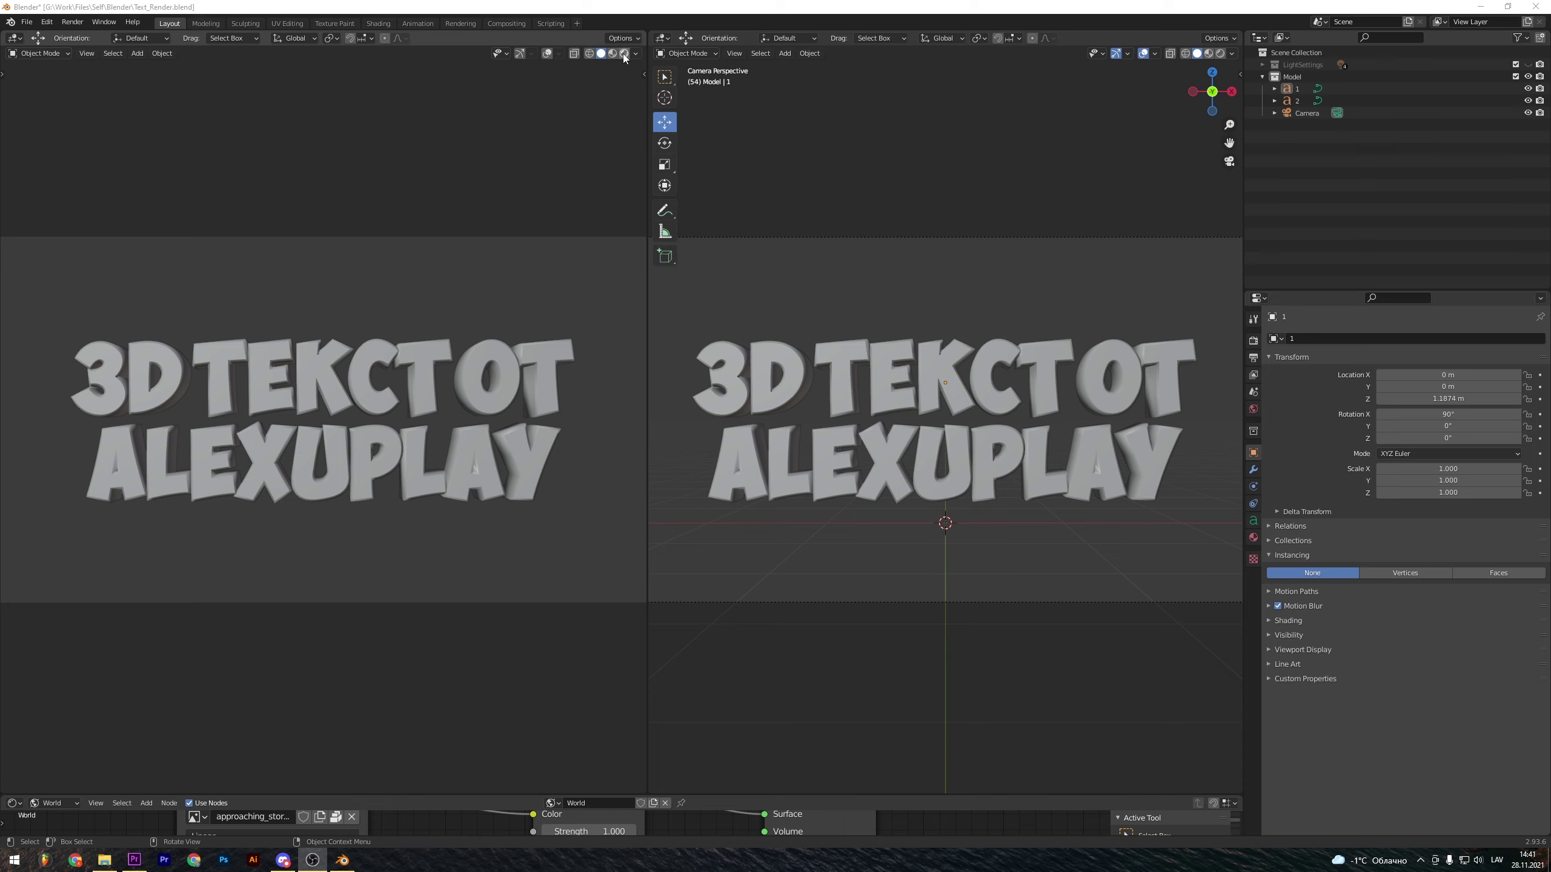
Cycle the left view through Wireframe, Solid and Material Preview shading, ending on Rendered.
{"action": "left_click", "coordinate": [589, 54]}
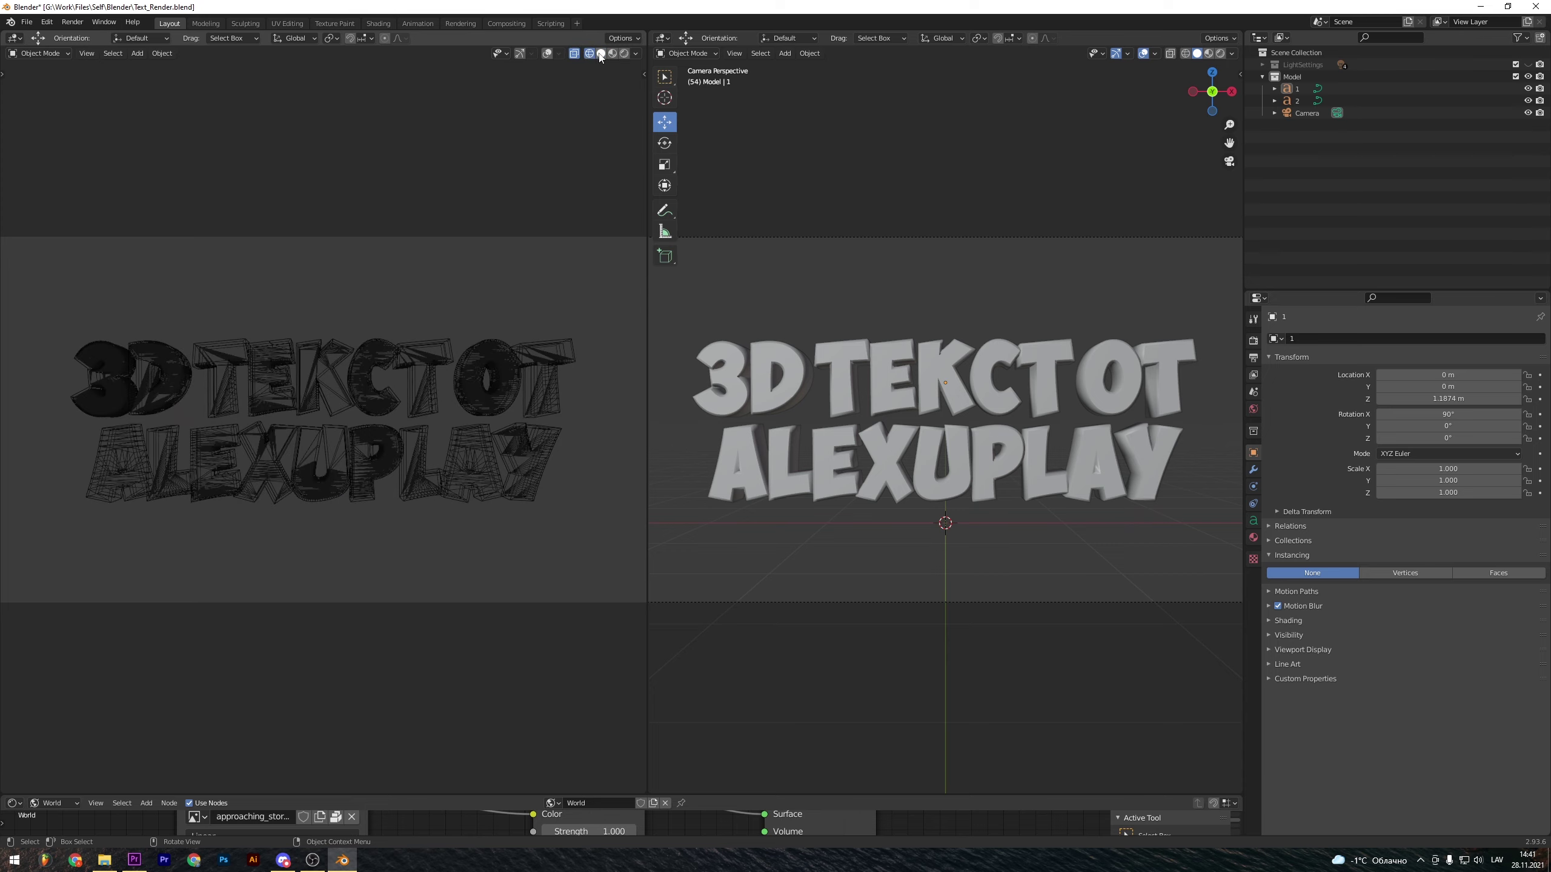
{"action": "left_click", "coordinate": [601, 54]}
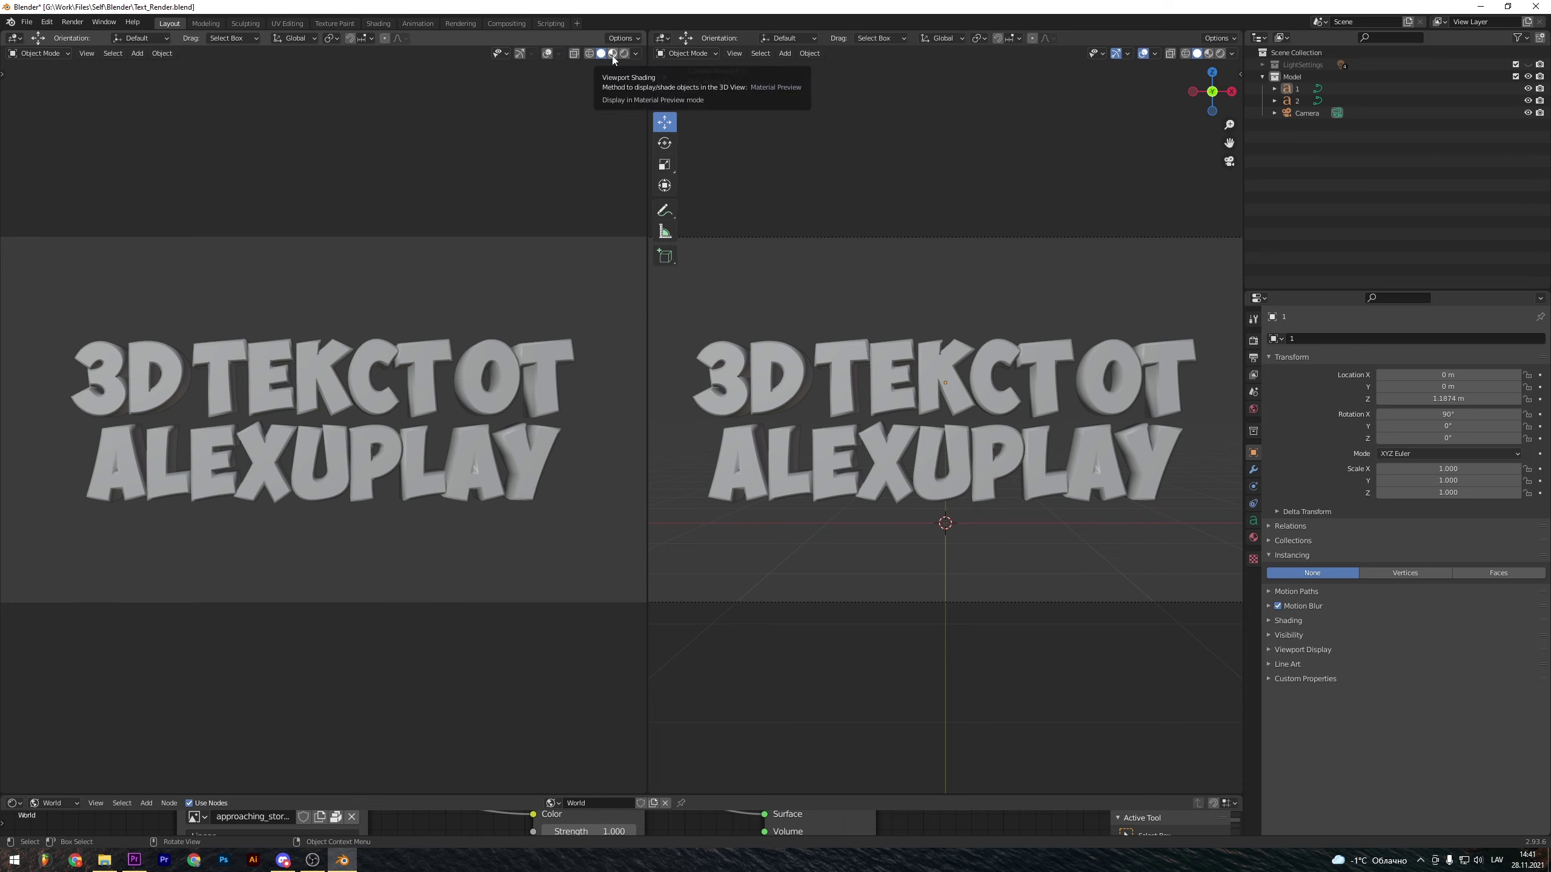
{"action": "left_click", "coordinate": [613, 54]}
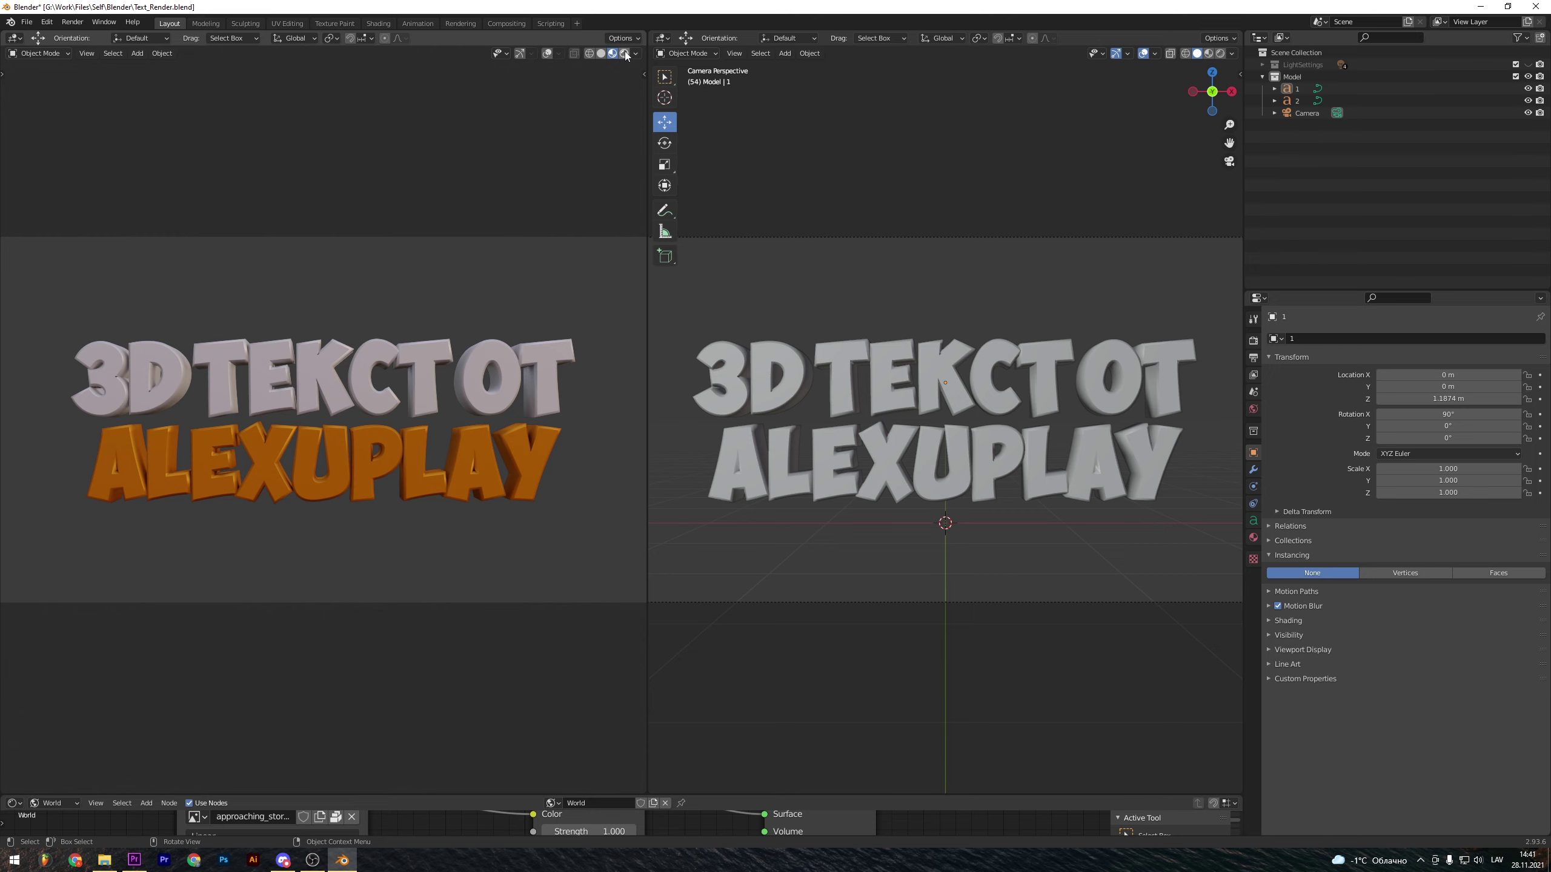
{"action": "left_click", "coordinate": [624, 54]}
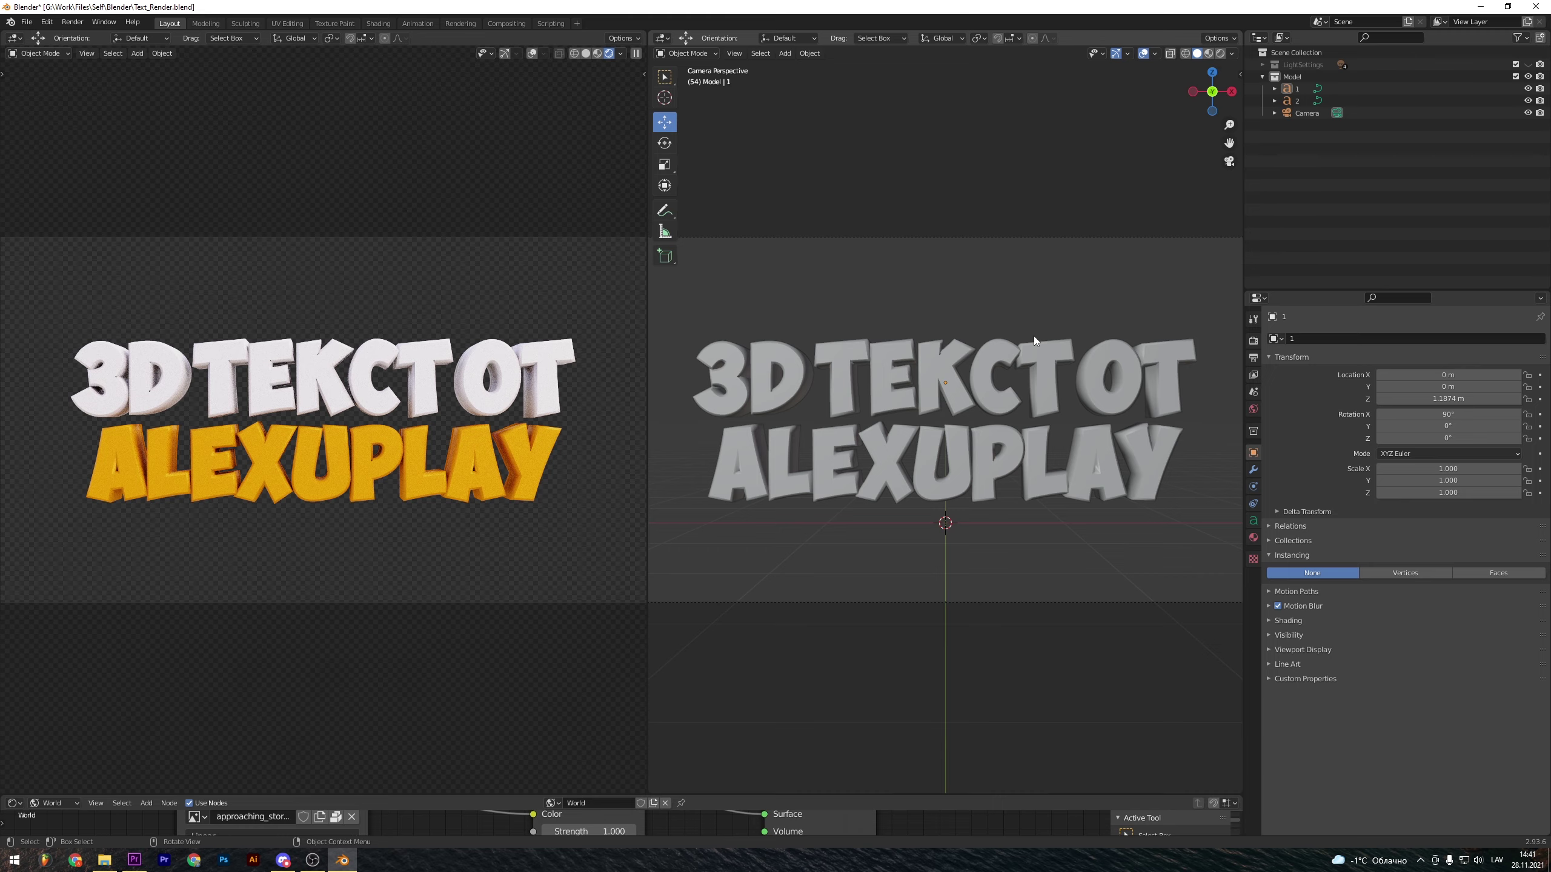
{"action": "mouse_move", "coordinate": [1101, 319]}
{"action": "middle_mouse_down"}
{"action": "mouse_move", "coordinate": [996, 340]}
{"action": "mouse_move", "coordinate": [961, 318]}
{"action": "mouse_move", "coordinate": [899, 322]}
{"action": "mouse_move", "coordinate": [904, 371]}
{"action": "mouse_move", "coordinate": [925, 369]}
{"action": "mouse_move", "coordinate": [823, 332]}
{"action": "middle_mouse_up"}
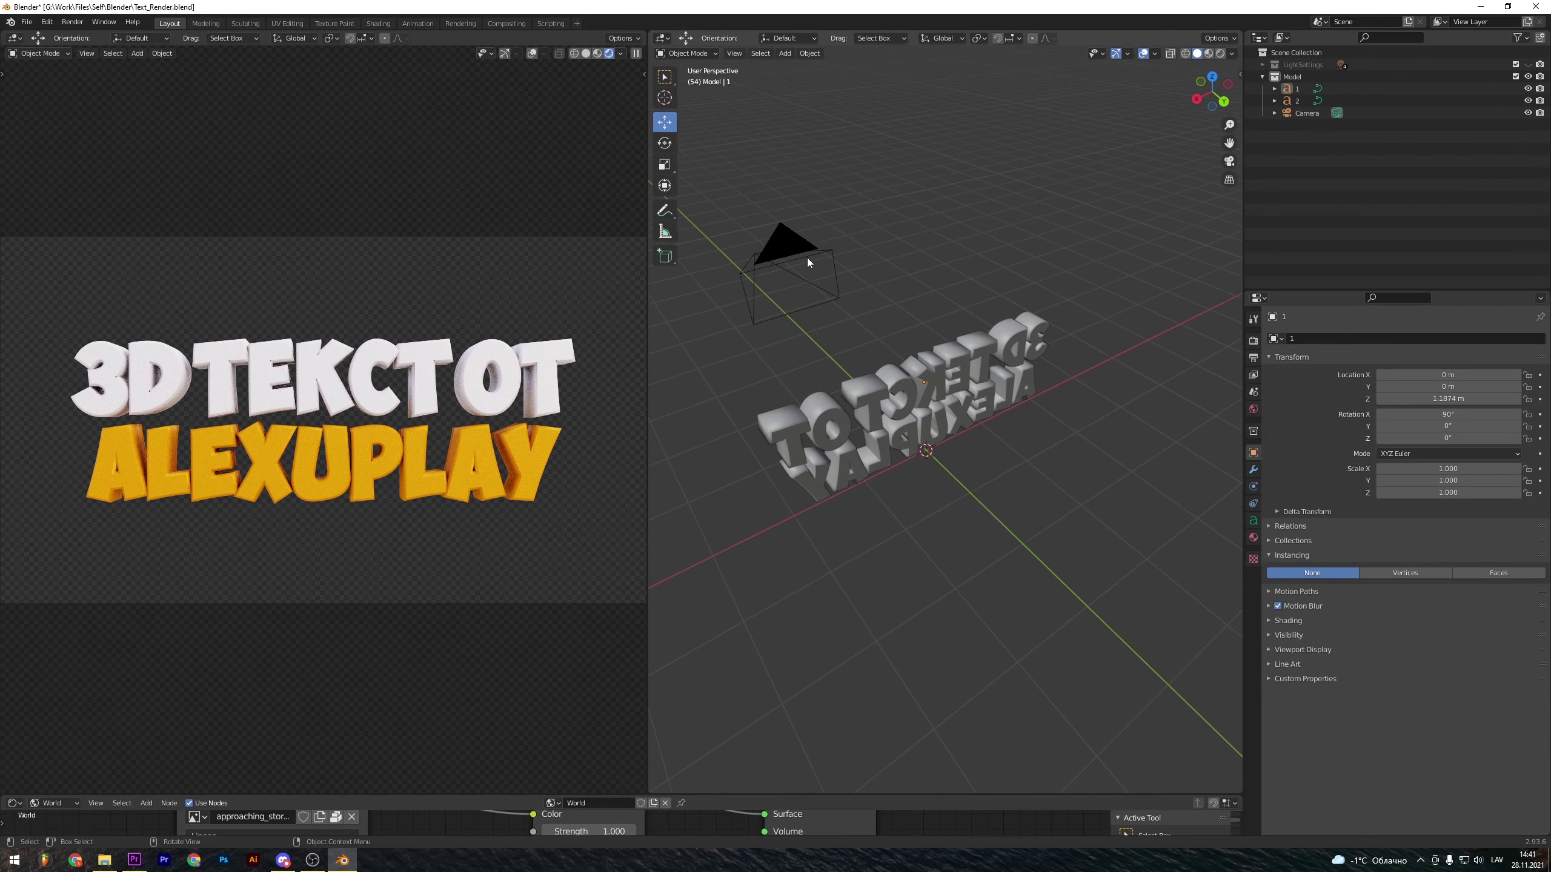
{"action": "mouse_move", "coordinate": [807, 261]}
{"action": "middle_mouse_down"}
{"action": "mouse_move", "coordinate": [972, 347]}
{"action": "mouse_move", "coordinate": [1045, 338]}
{"action": "middle_mouse_up"}
{"action": "middle_click_drag", "start_coordinate": [956, 439], "coordinate": [935, 406]}
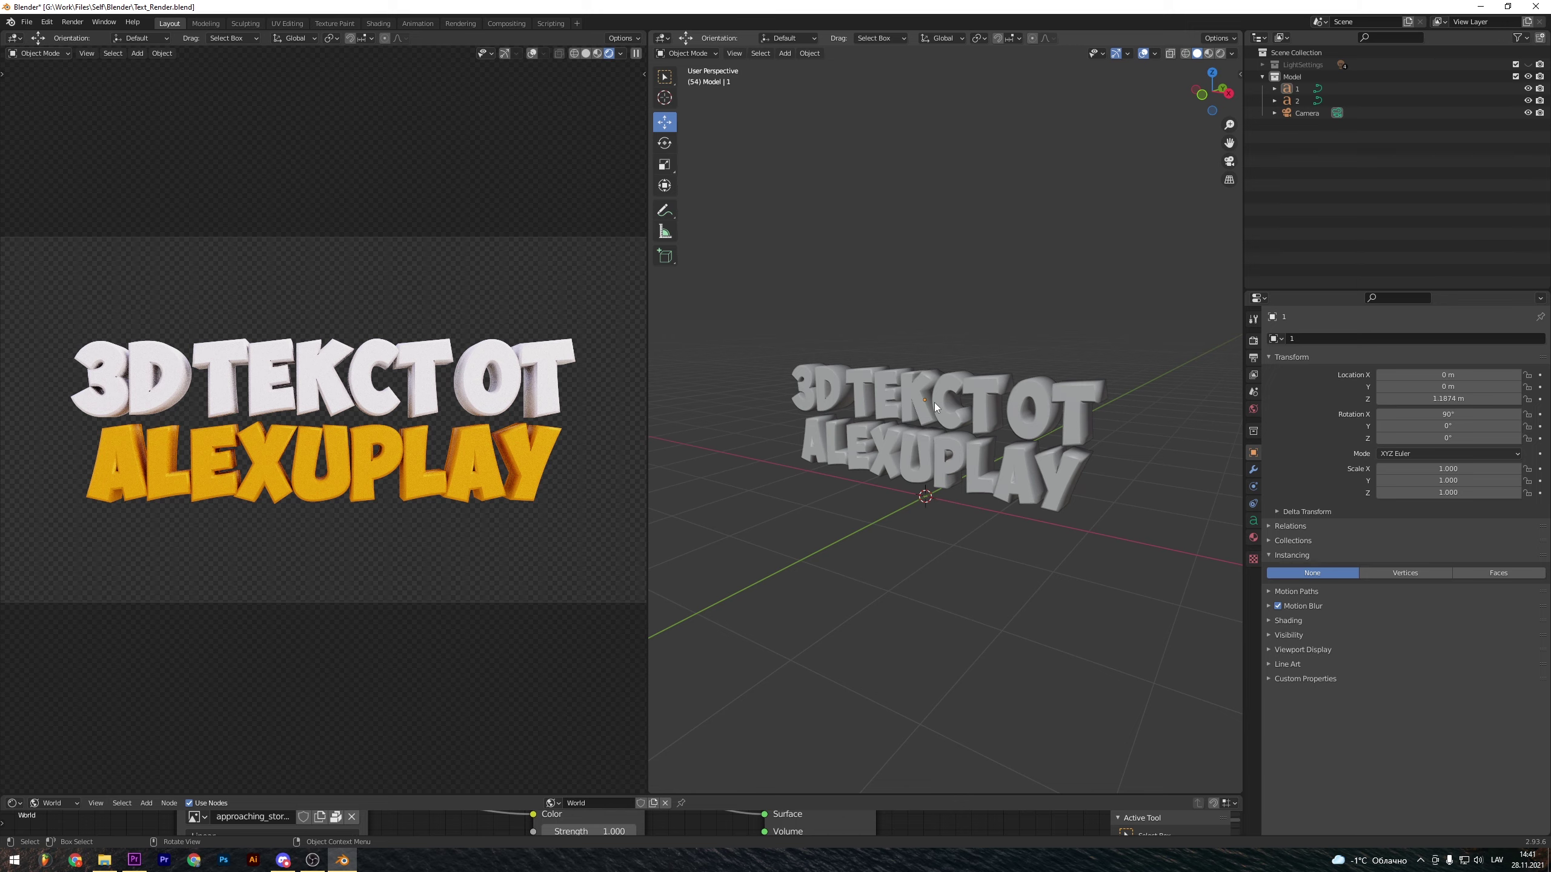
{"action": "key", "text": "KP_0"}
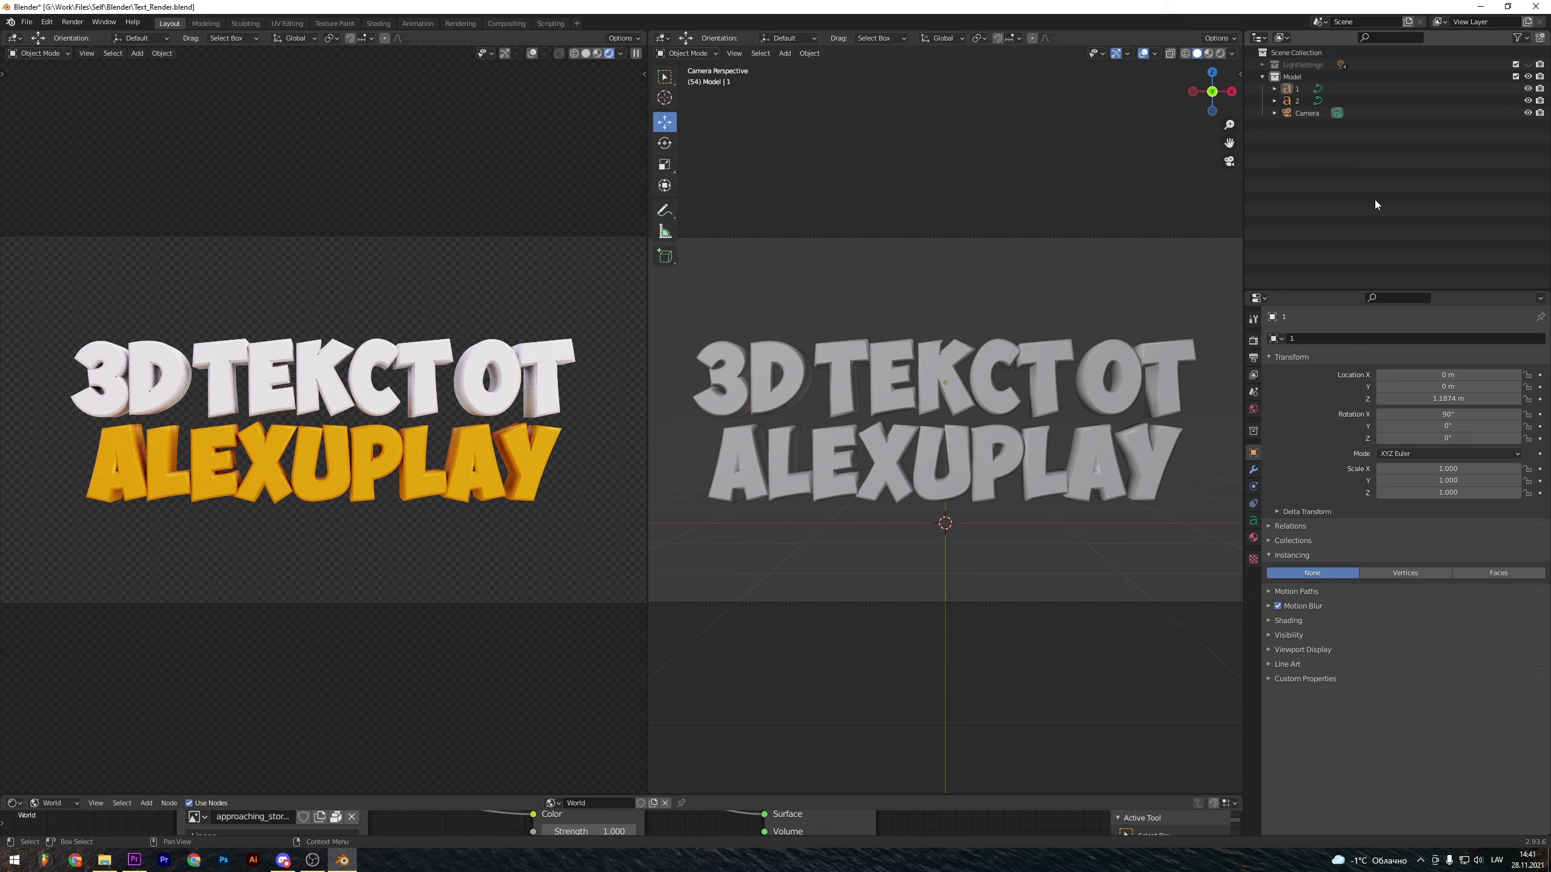
Select the top text object and switch it into Edit Mode.
{"action": "left_click", "coordinate": [1298, 89]}
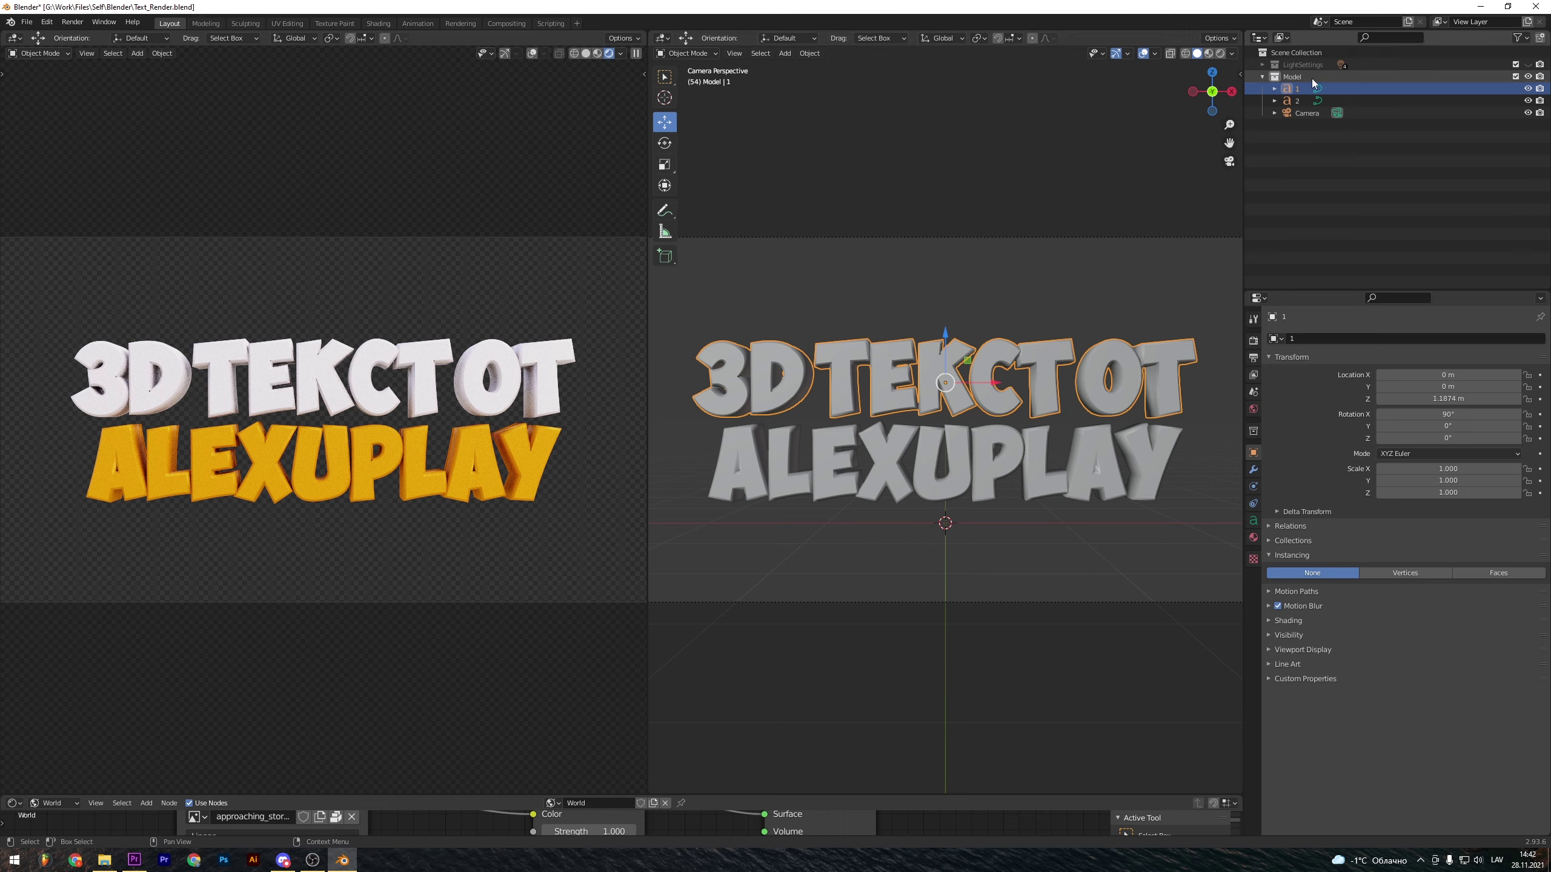
{"action": "left_click", "coordinate": [841, 448]}
{"action": "left_click", "coordinate": [848, 354]}
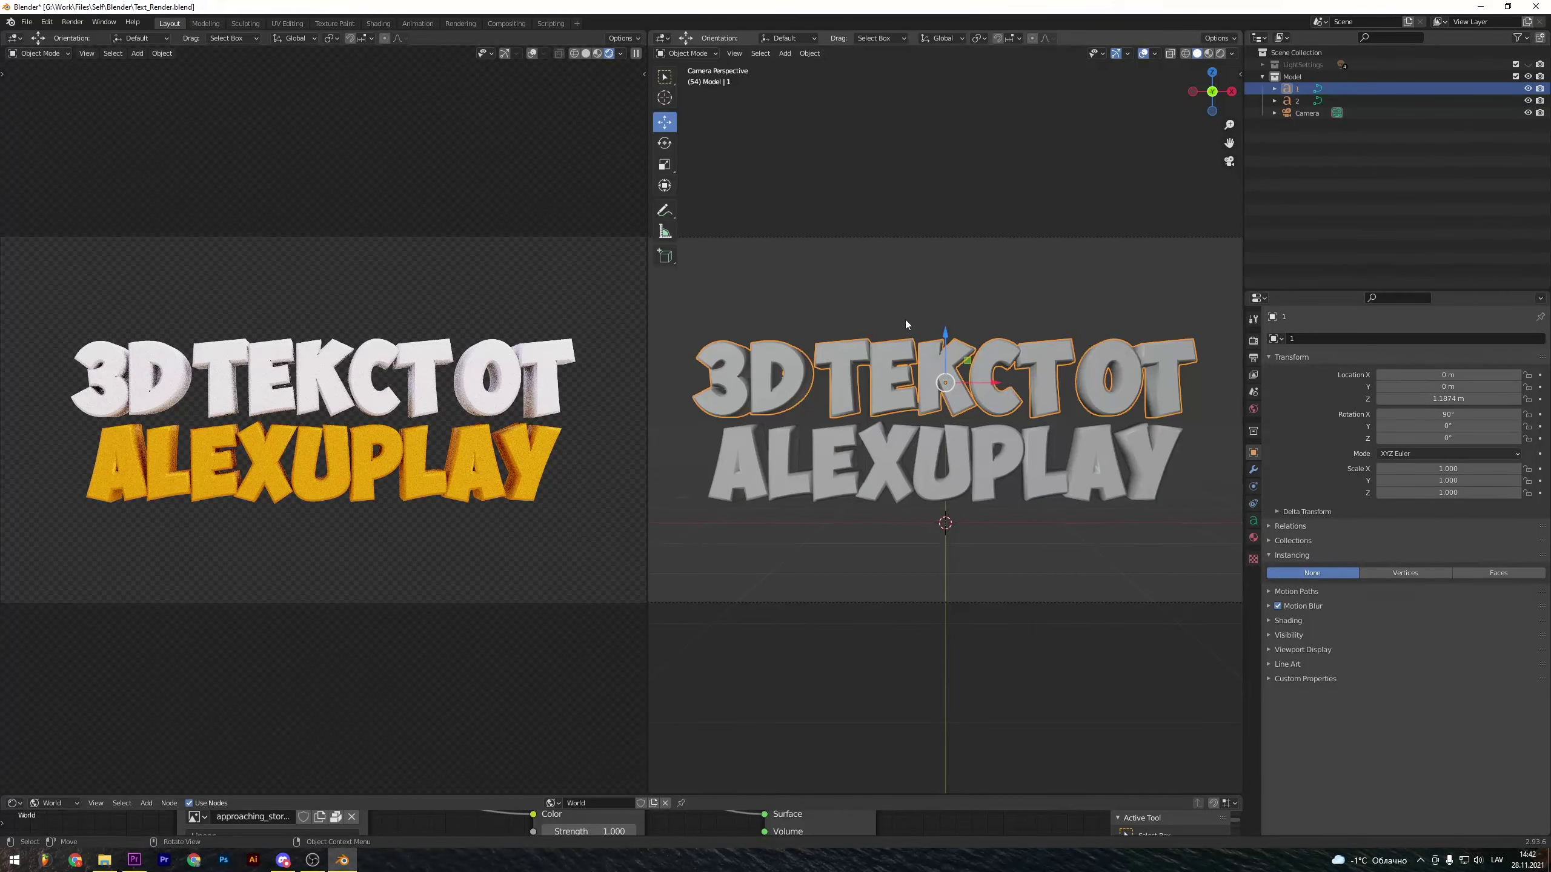
{"action": "left_click", "coordinate": [707, 55]}
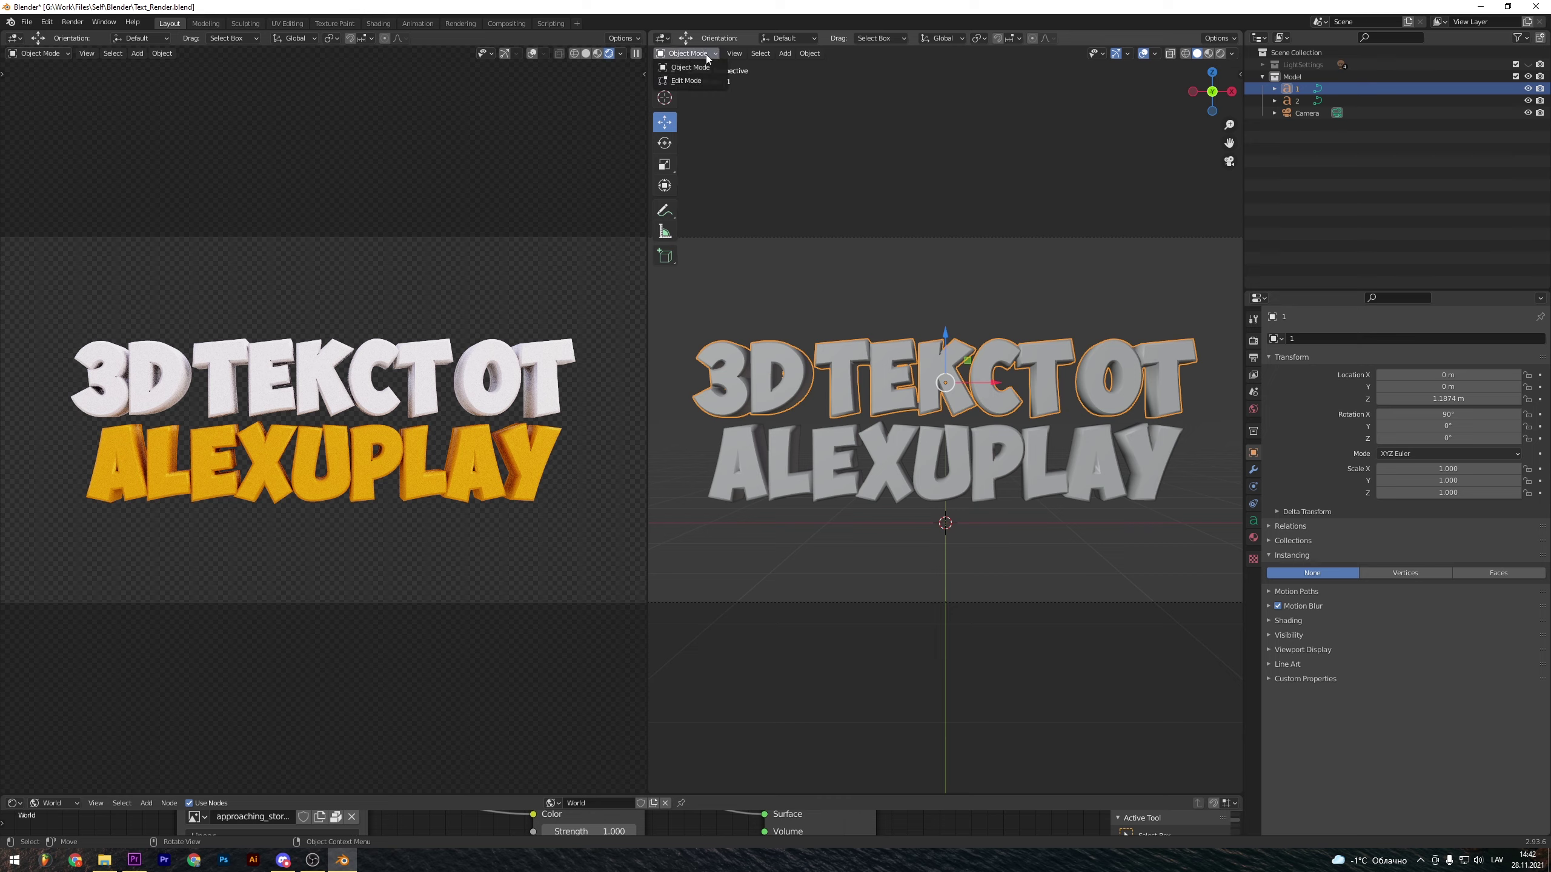
{"action": "left_click", "coordinate": [690, 81]}
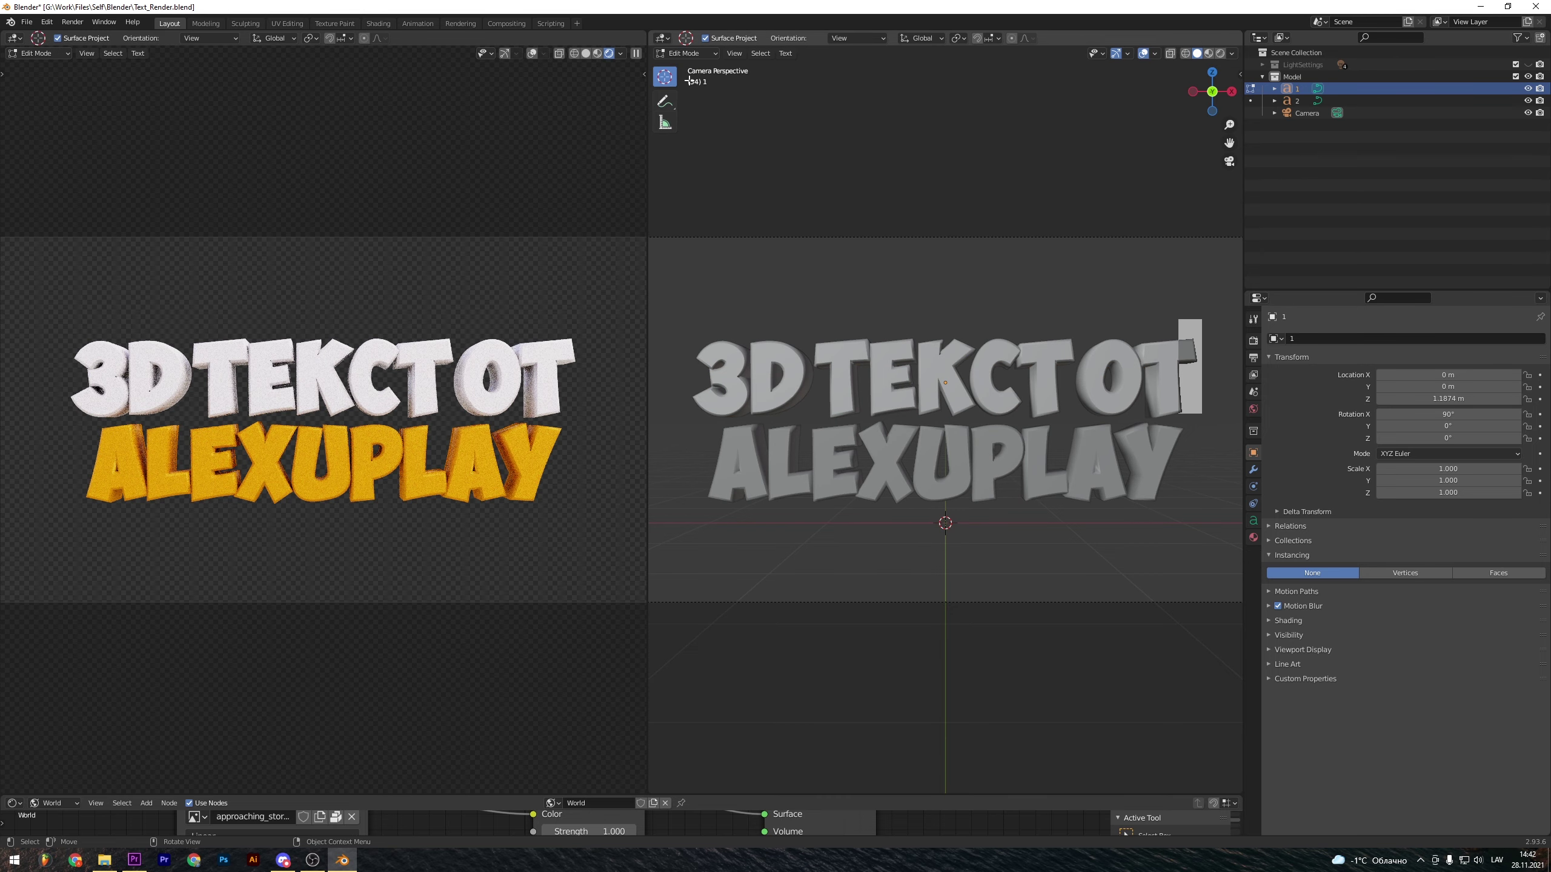
Replace the top line's old words with 'ВСЕ ПРОСТО' and leave Edit Mode.
{"action": "key", "text": "BackSpace"}
{"action": "key", "text": "BackSpace"}
{"action": "key", "text": "BackSpace"}
{"action": "key", "text": "BackSpace"}
{"action": "key", "text": "BackSpace"}
{"action": "key", "text": "BackSpace"}
{"action": "key", "text": "BackSpace"}
{"action": "key", "text": "BackSpace"}
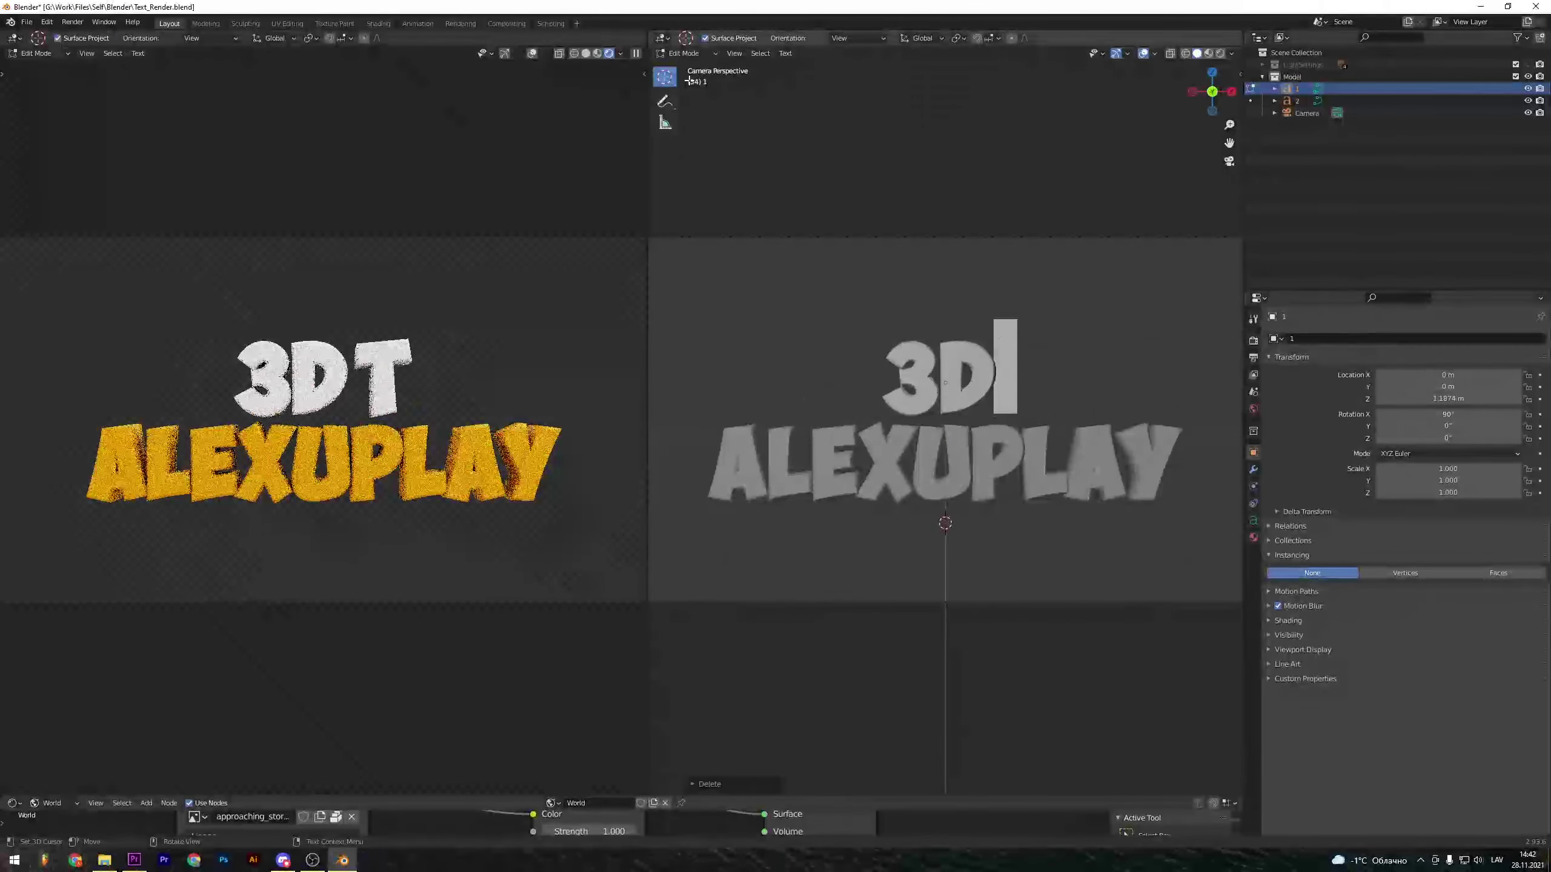
{"action": "key", "text": "BackSpace"}
{"action": "key", "text": "BackSpace"}
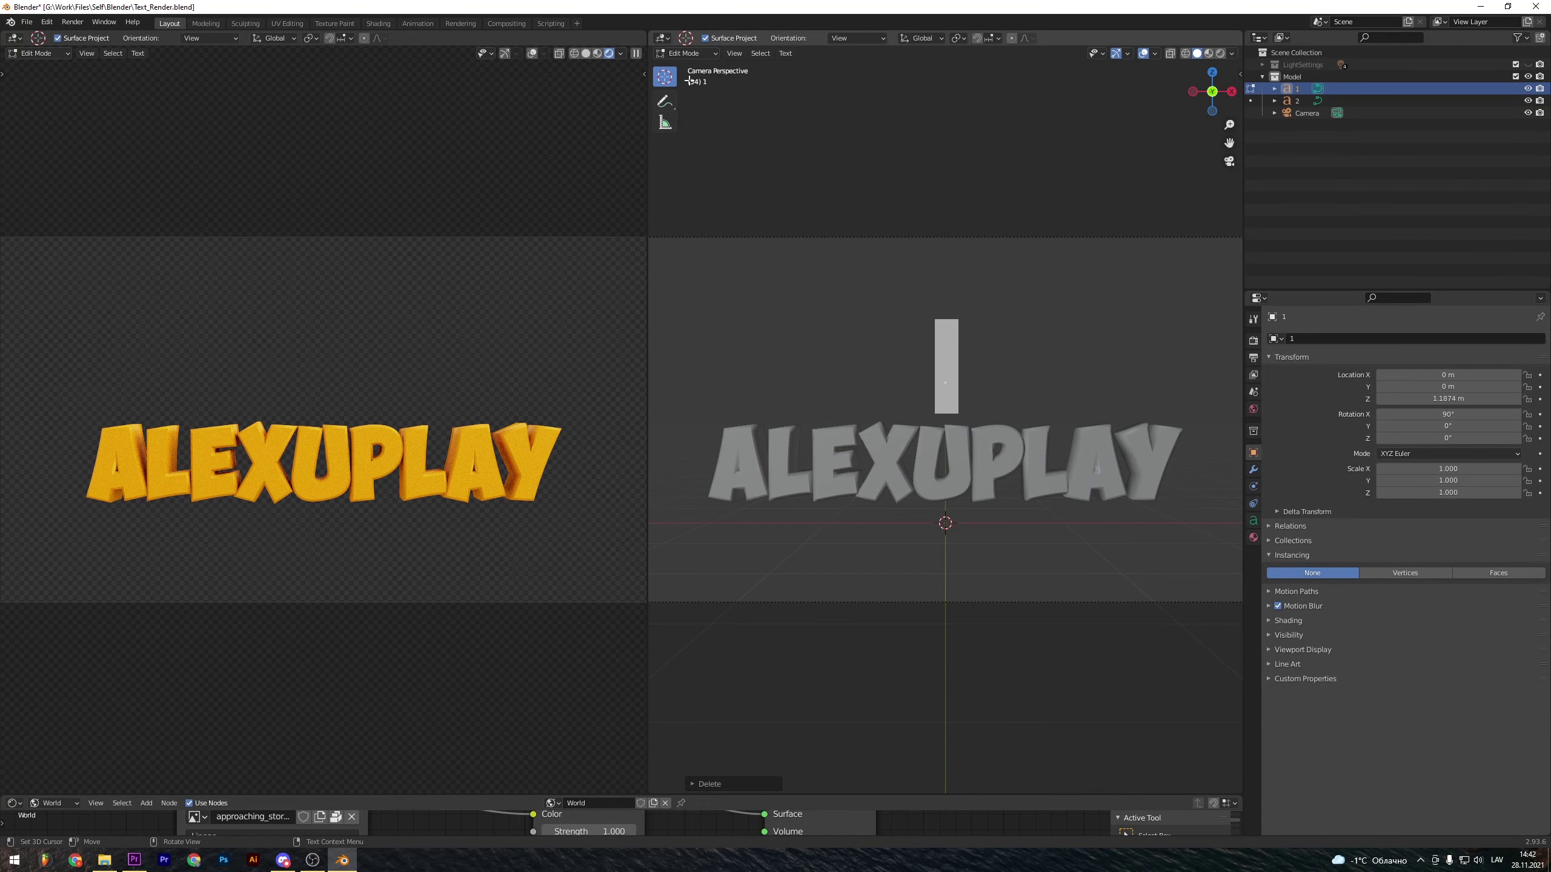
{"action": "key", "text": "super+space"}
{"action": "key", "text": "super+space"}
{"action": "type", "text": "ВСЕ"}
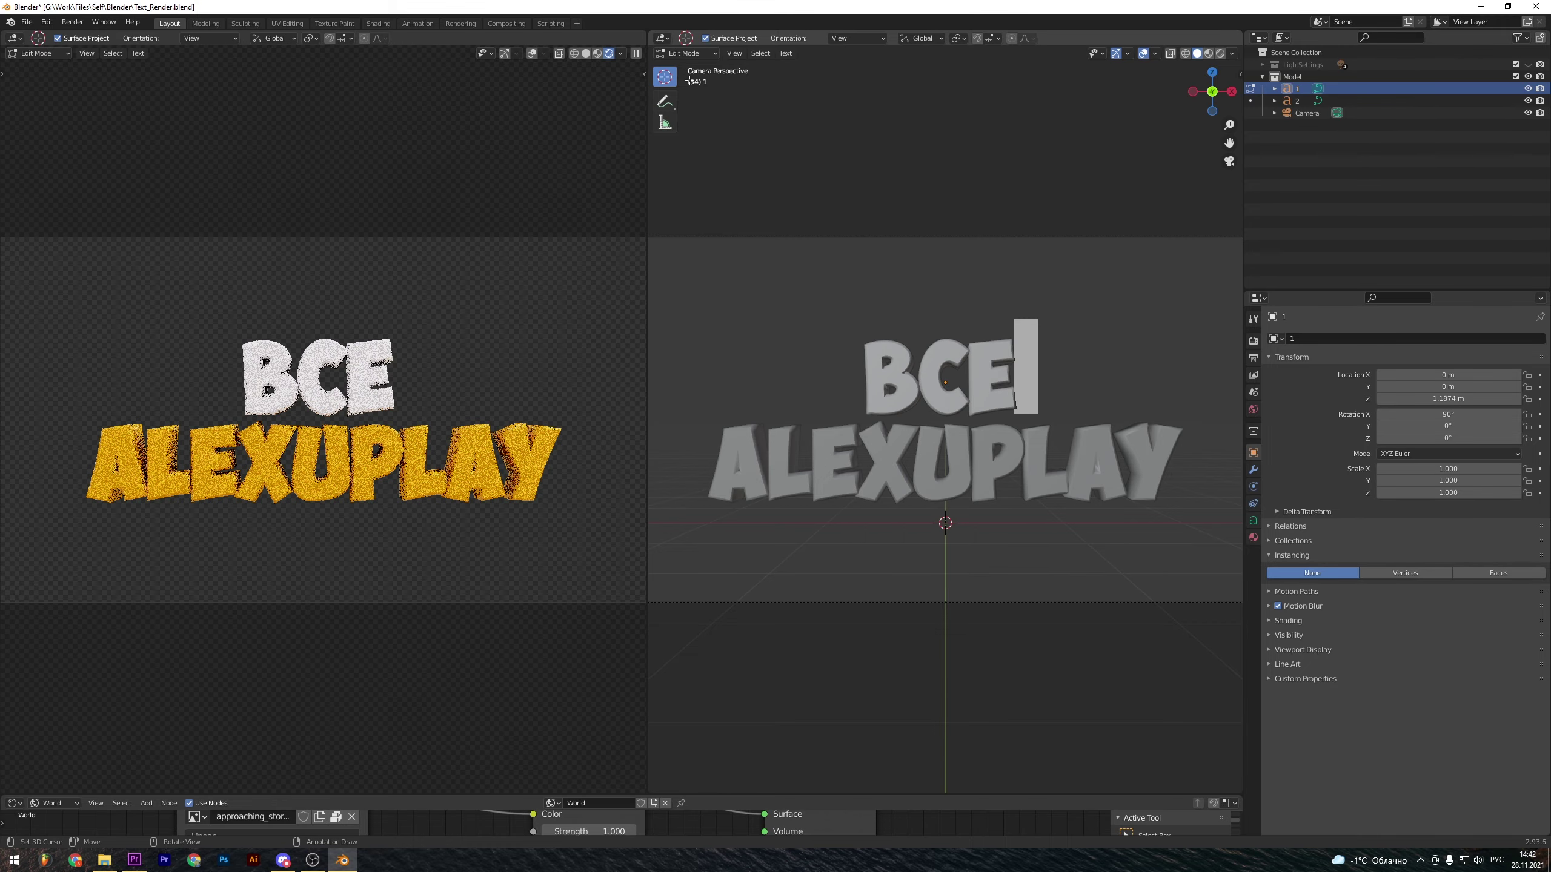
{"action": "type", "text": " ПРОСТО"}
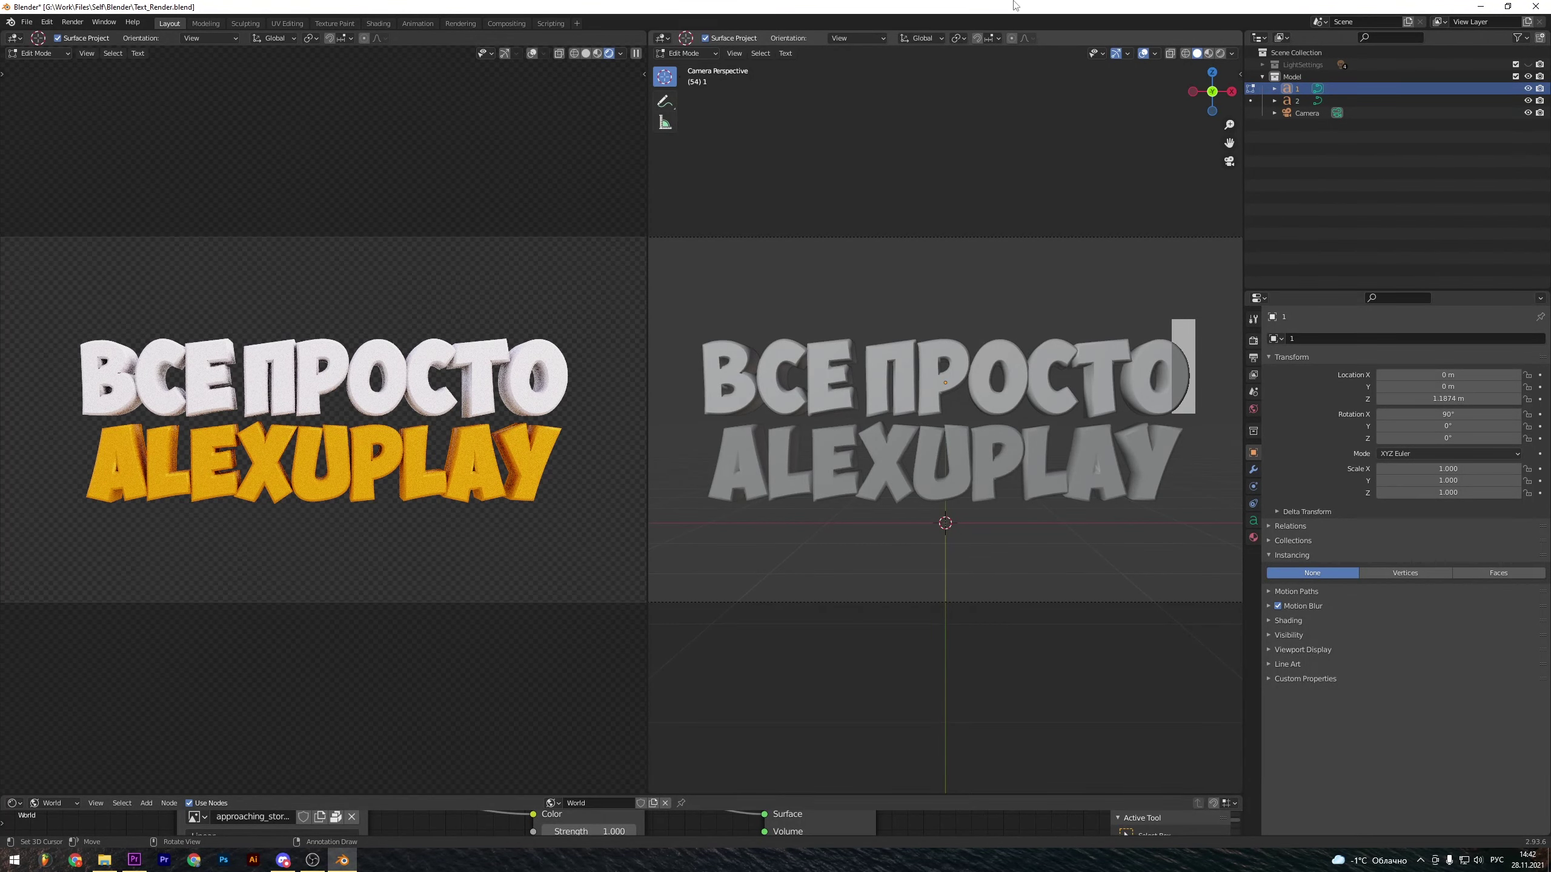
{"action": "left_click", "coordinate": [954, 180]}
{"action": "key", "text": "Tab"}
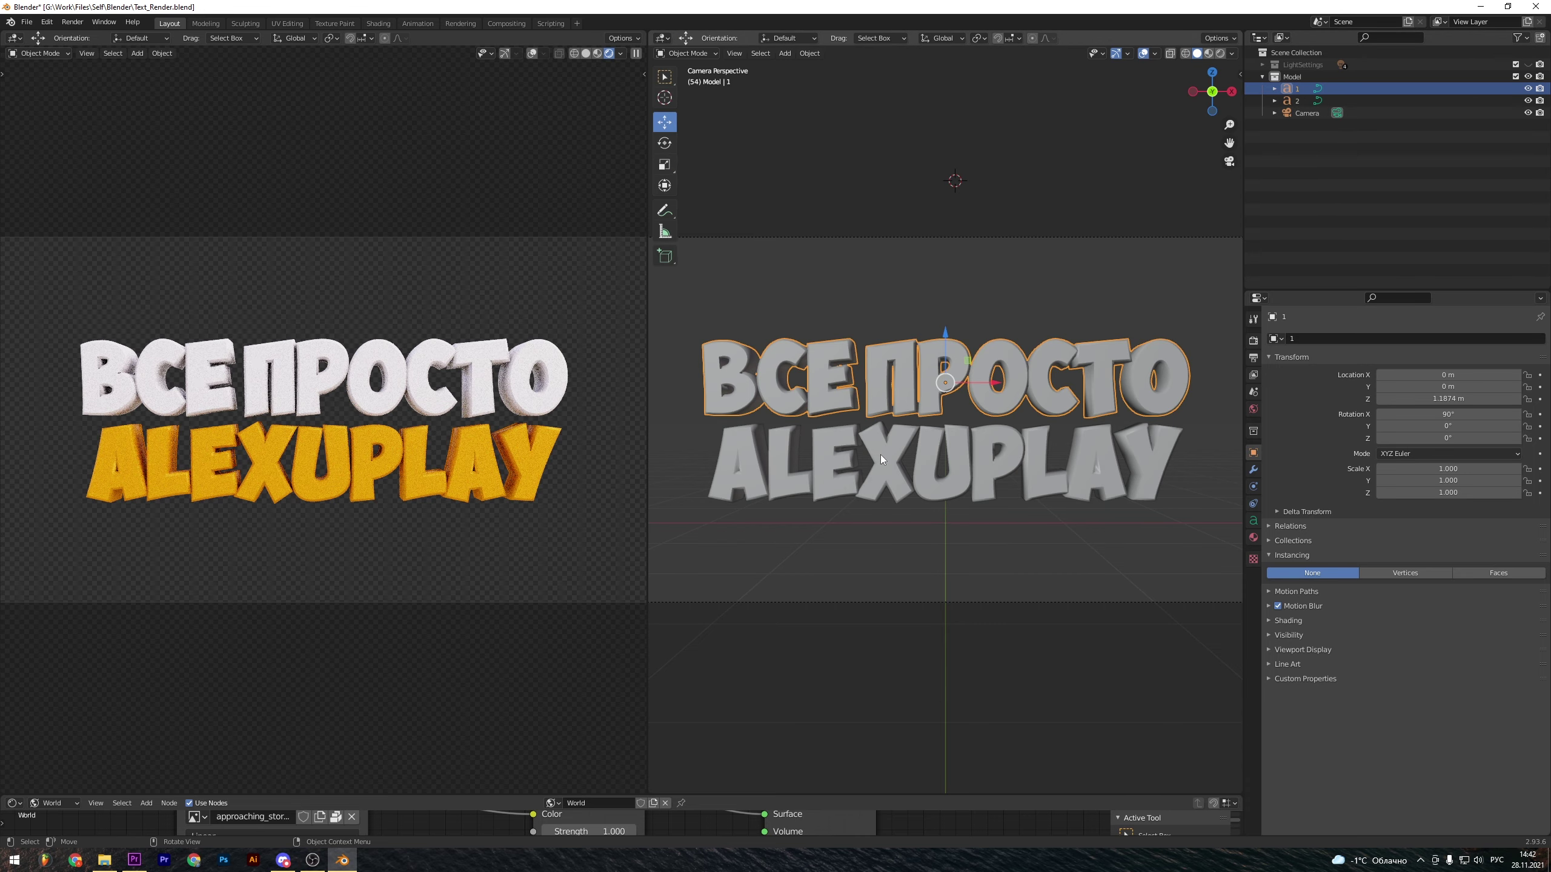
Edit the bottom text object, replacing 'ALEXUPLAY' with 'И ПОНЯТНО', then return to Object Mode.
{"action": "left_click", "coordinate": [881, 455]}
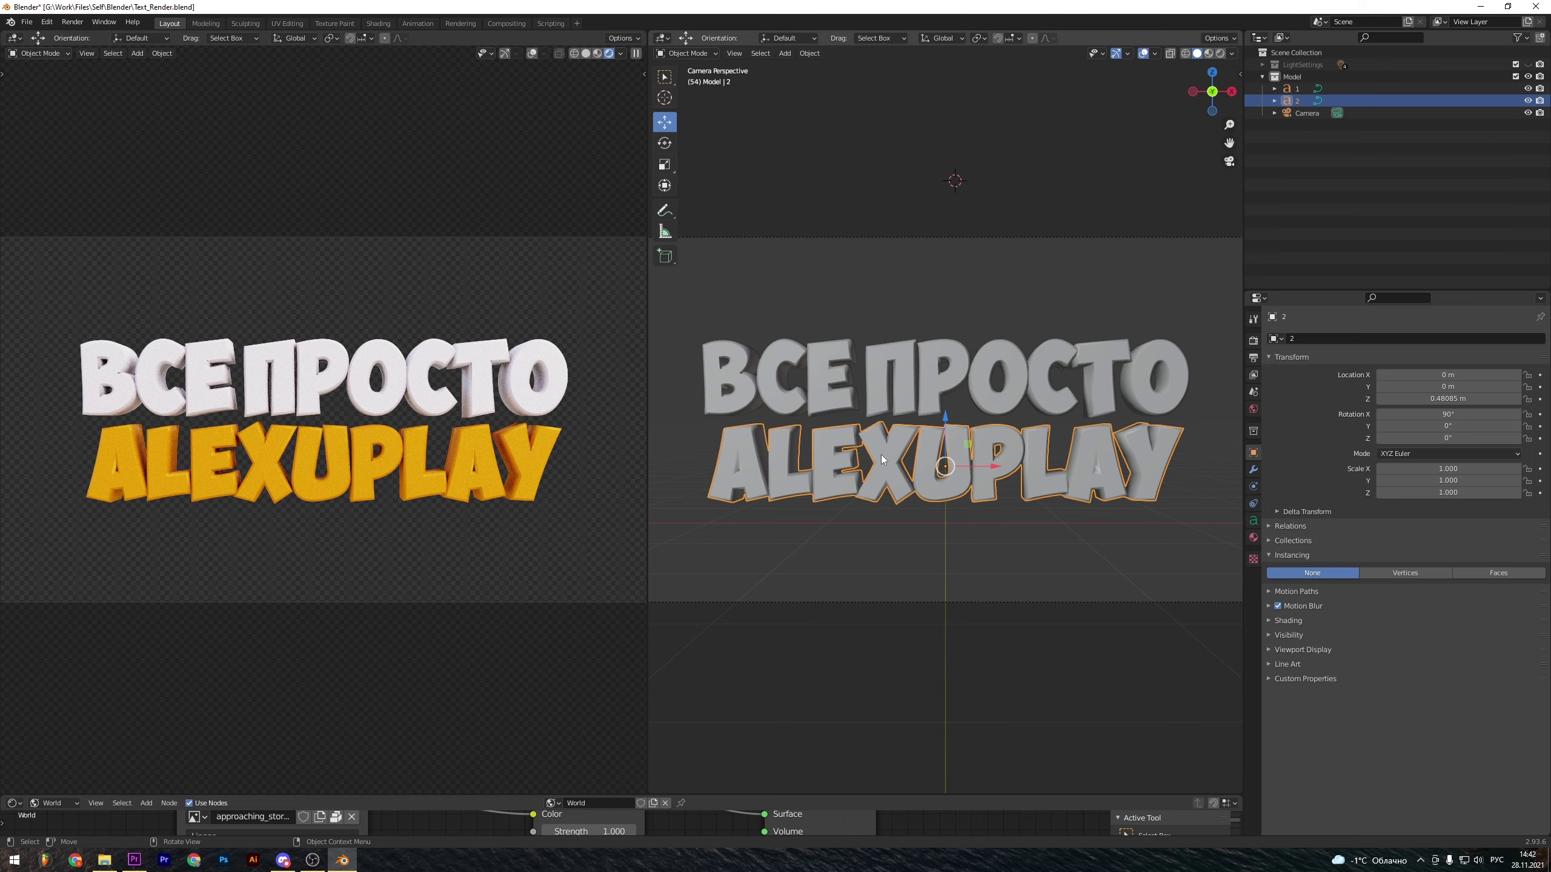
{"action": "left_click", "coordinate": [687, 54]}
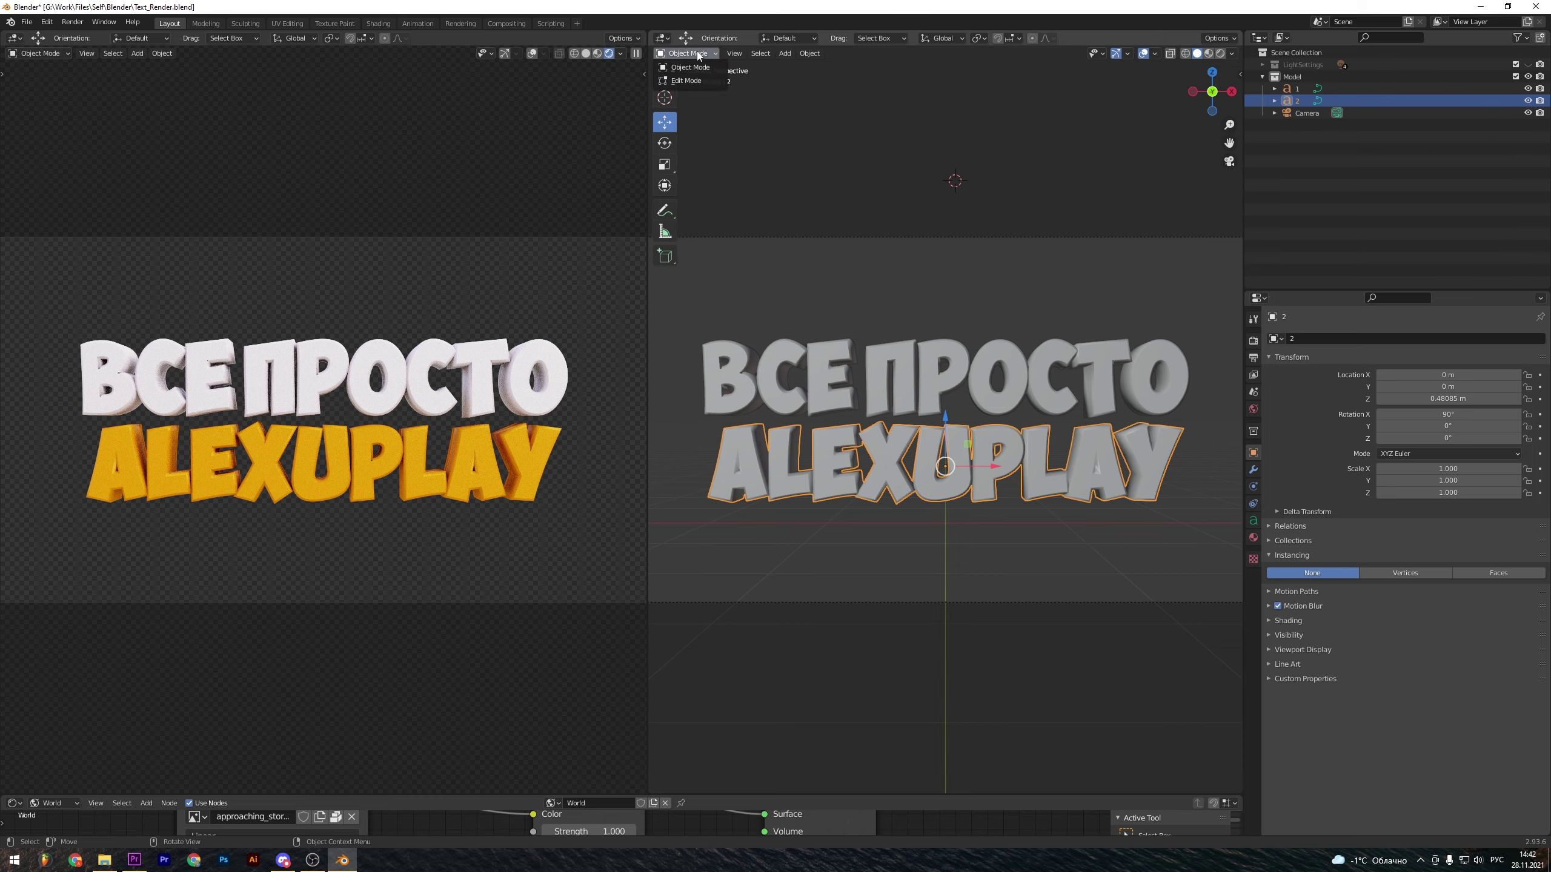
{"action": "left_click", "coordinate": [691, 79]}
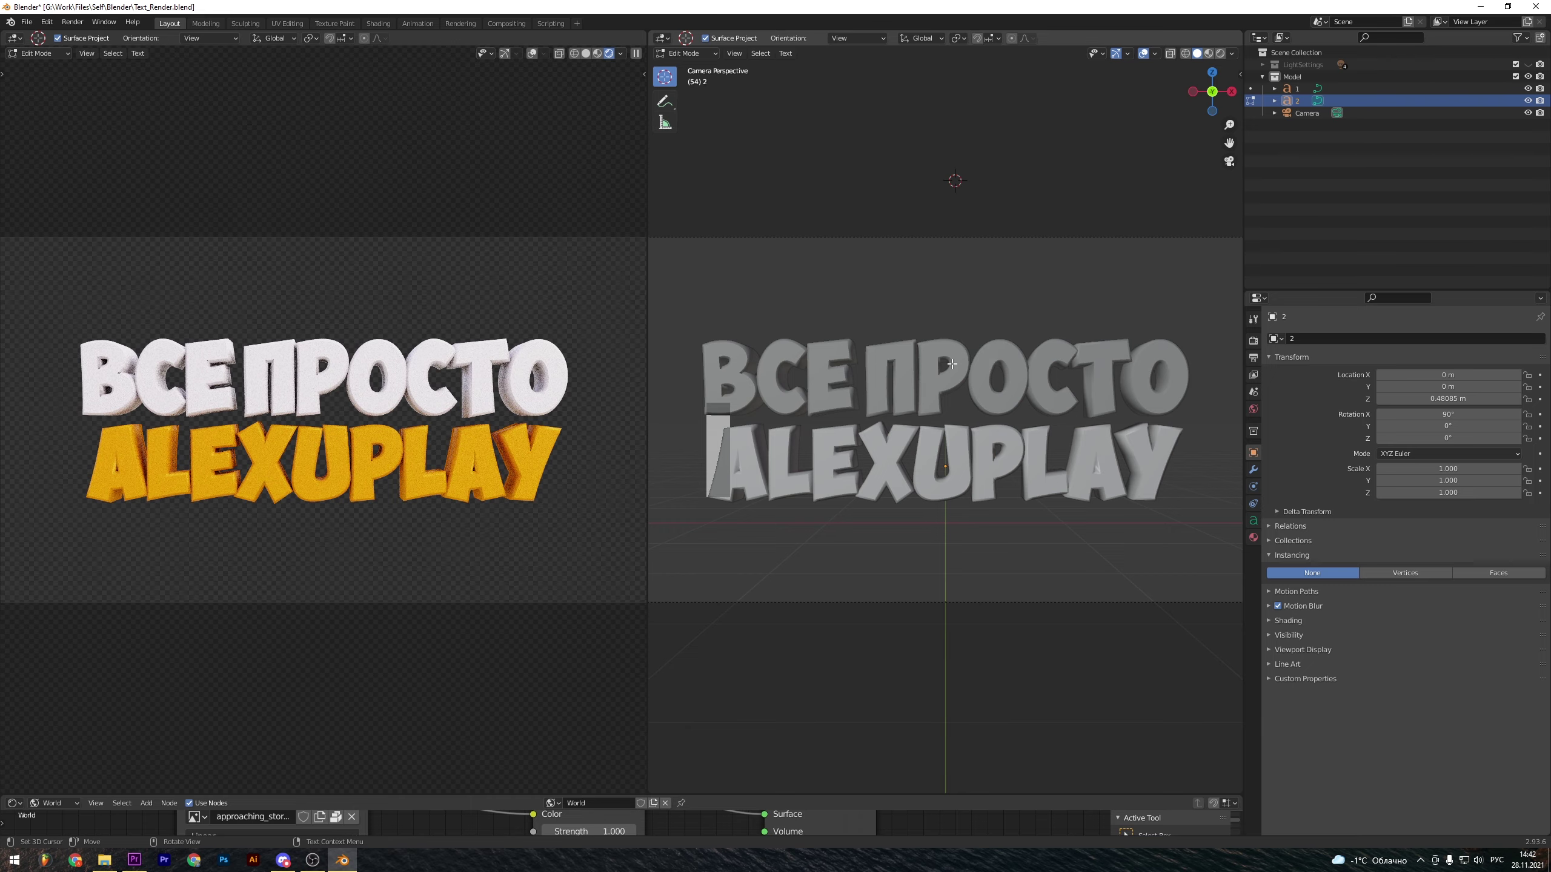
{"action": "key", "text": "End"}
{"action": "key", "text": "BackSpace"}
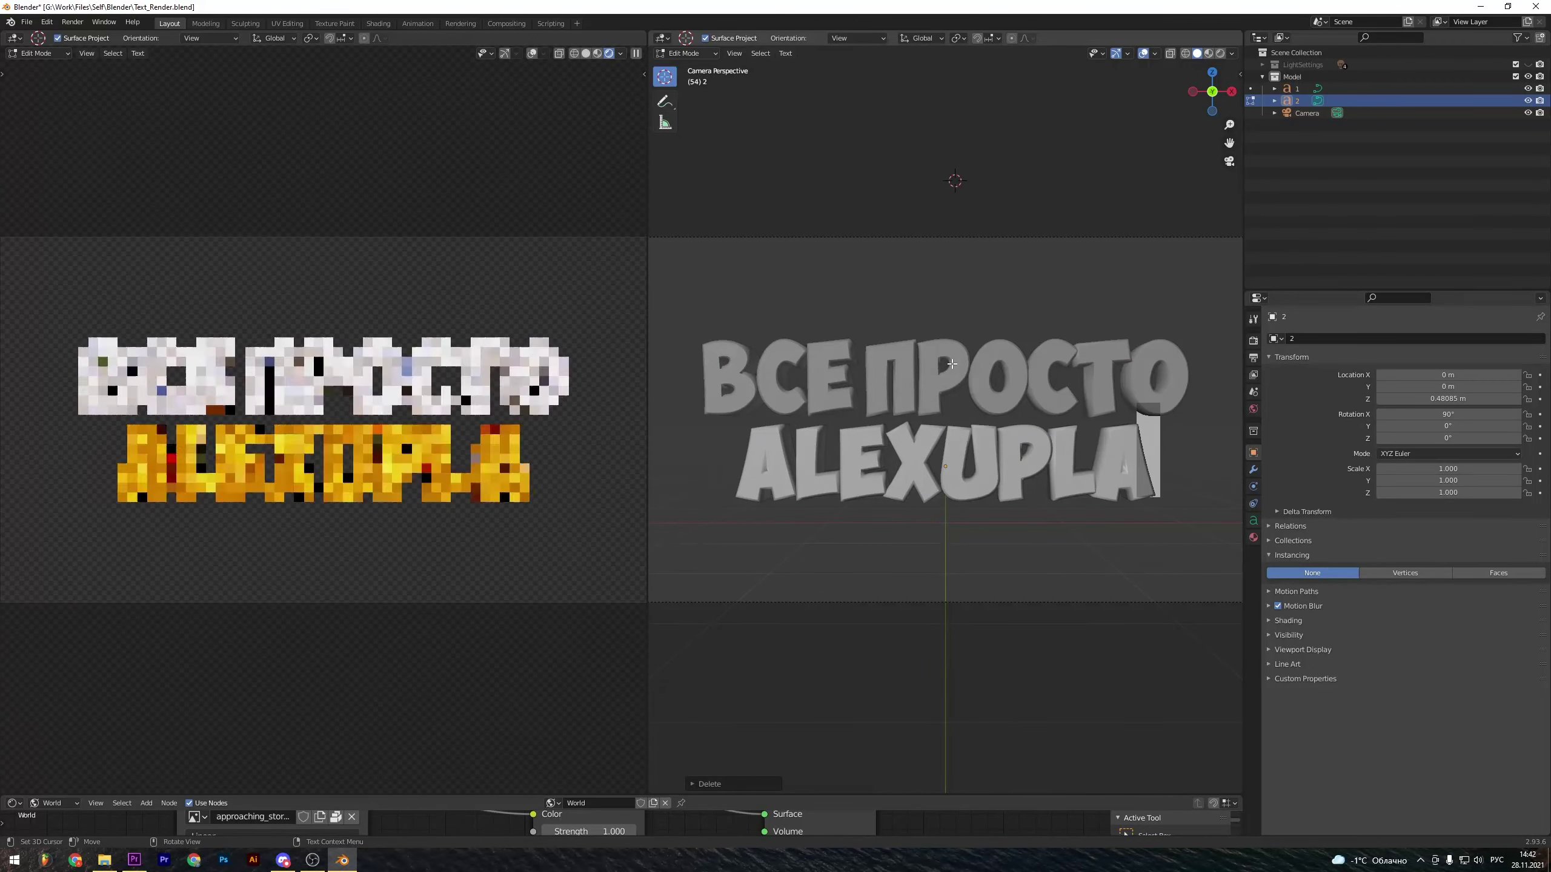
{"action": "key", "text": "ctrl+BackSpace"}
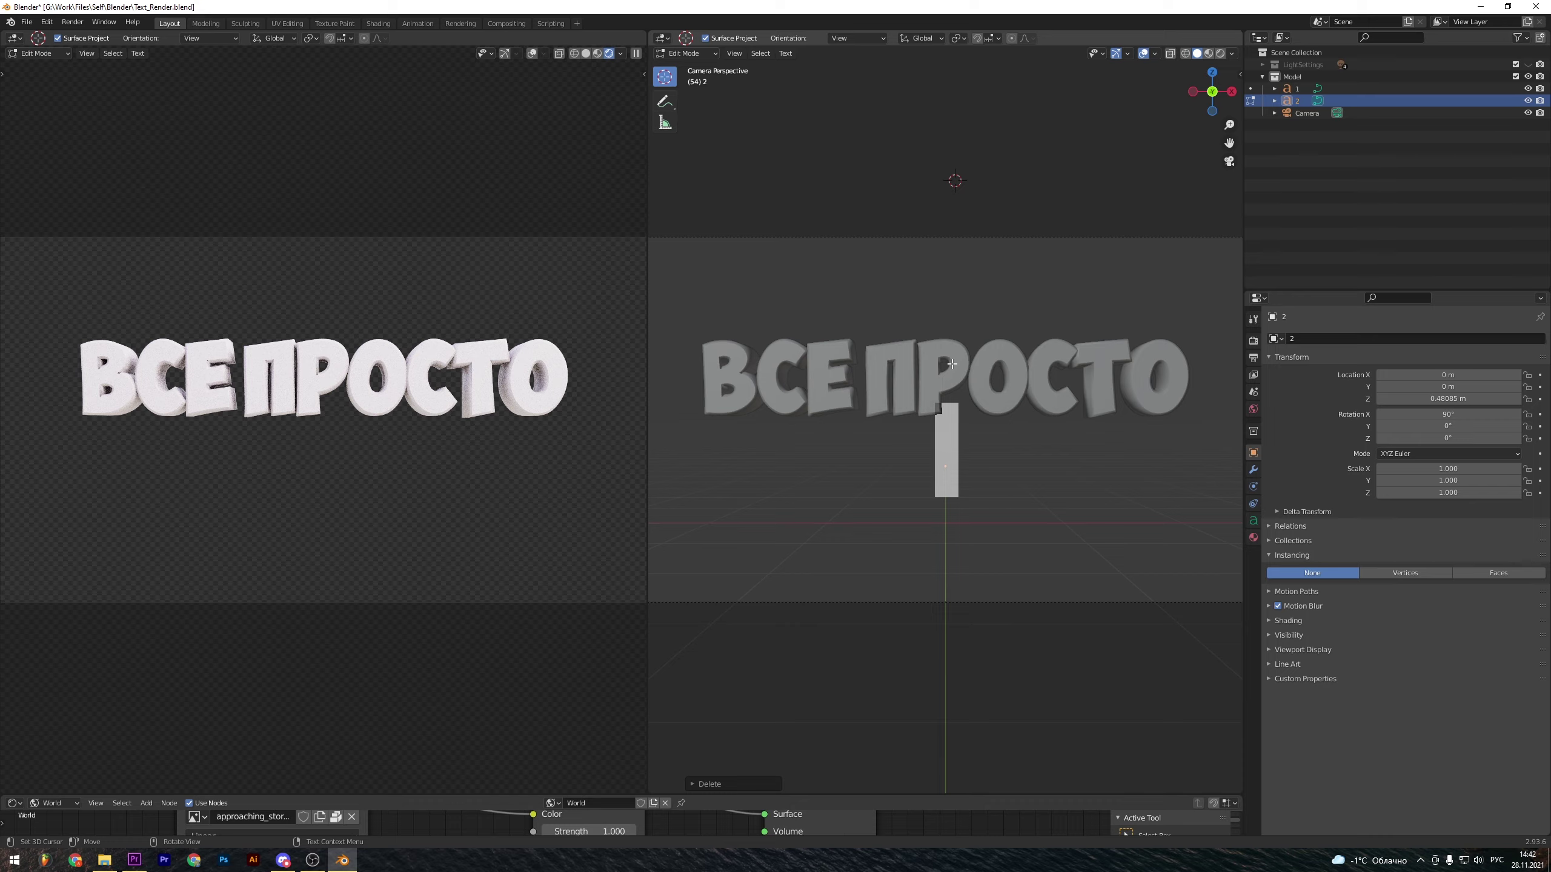
{"action": "type", "text": "И"}
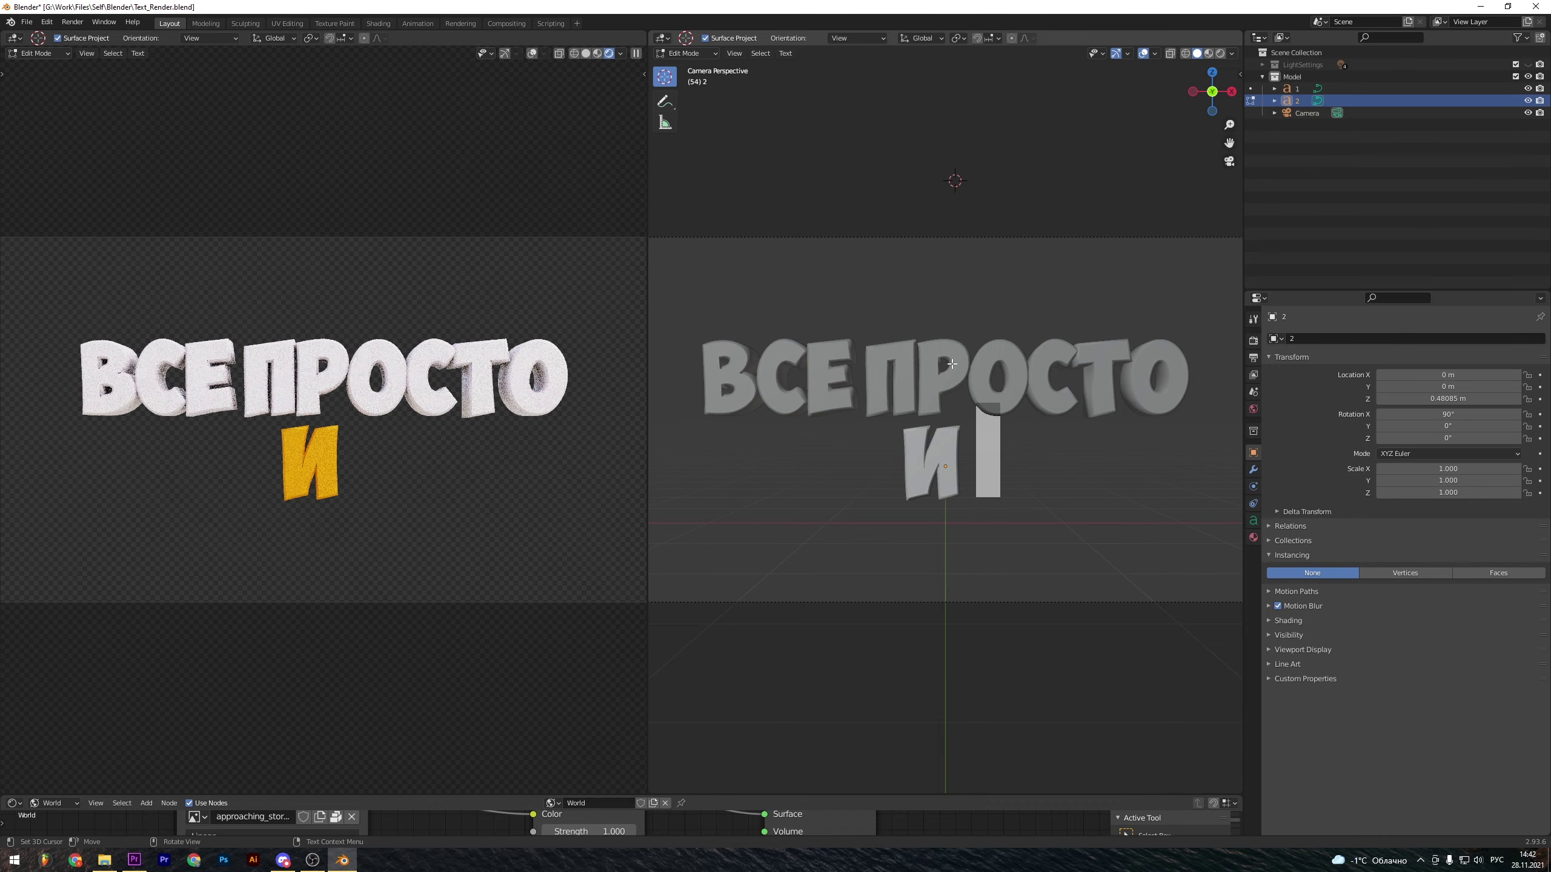
{"action": "type", "text": " ПОНЯТНО"}
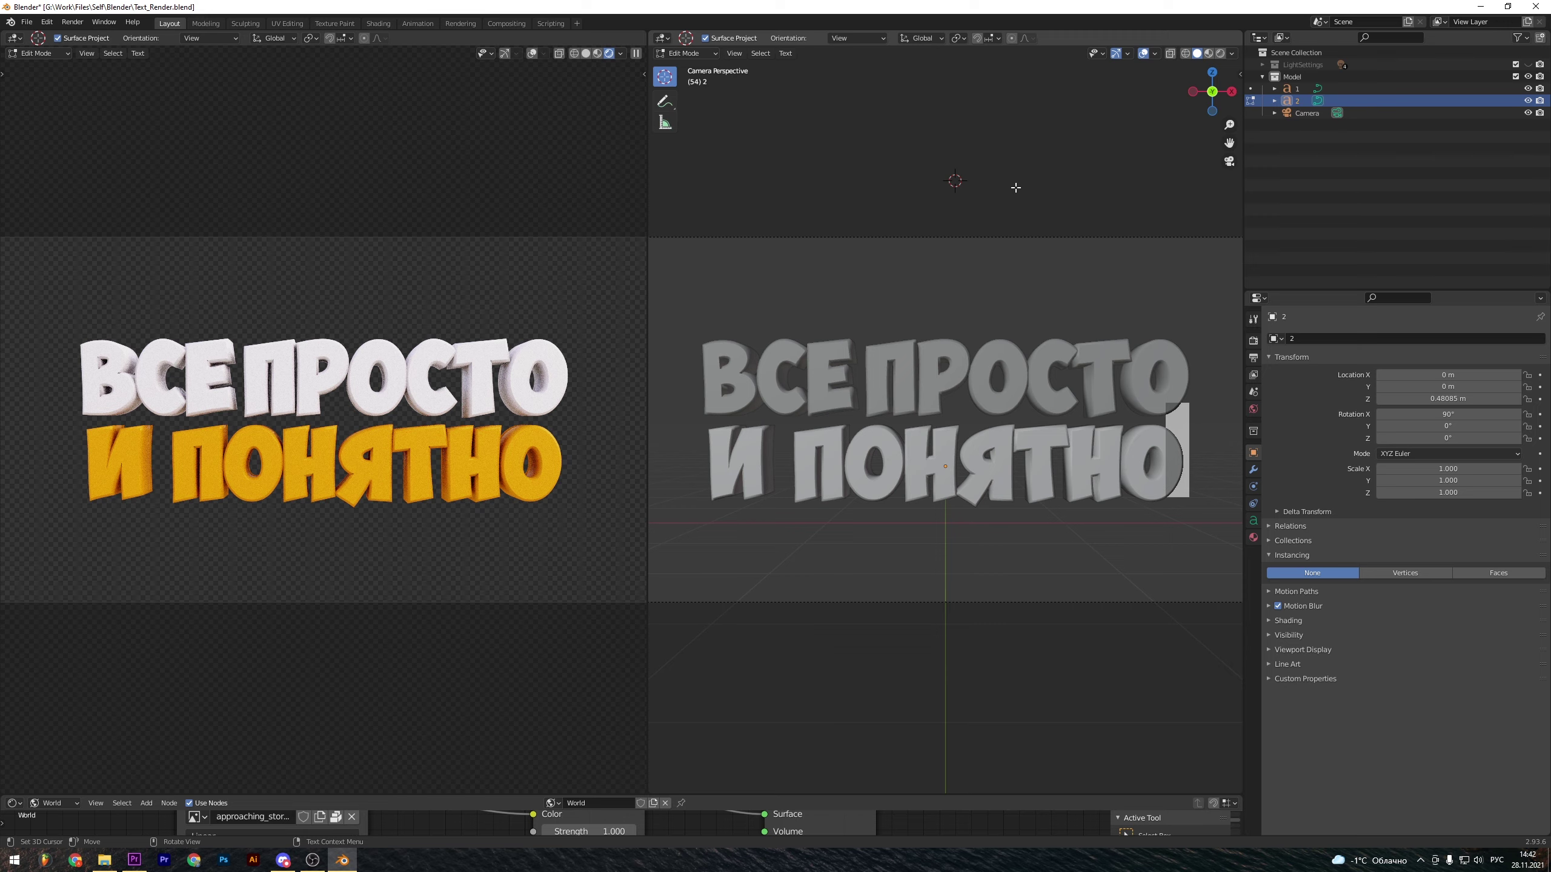
{"action": "left_click", "coordinate": [712, 56]}
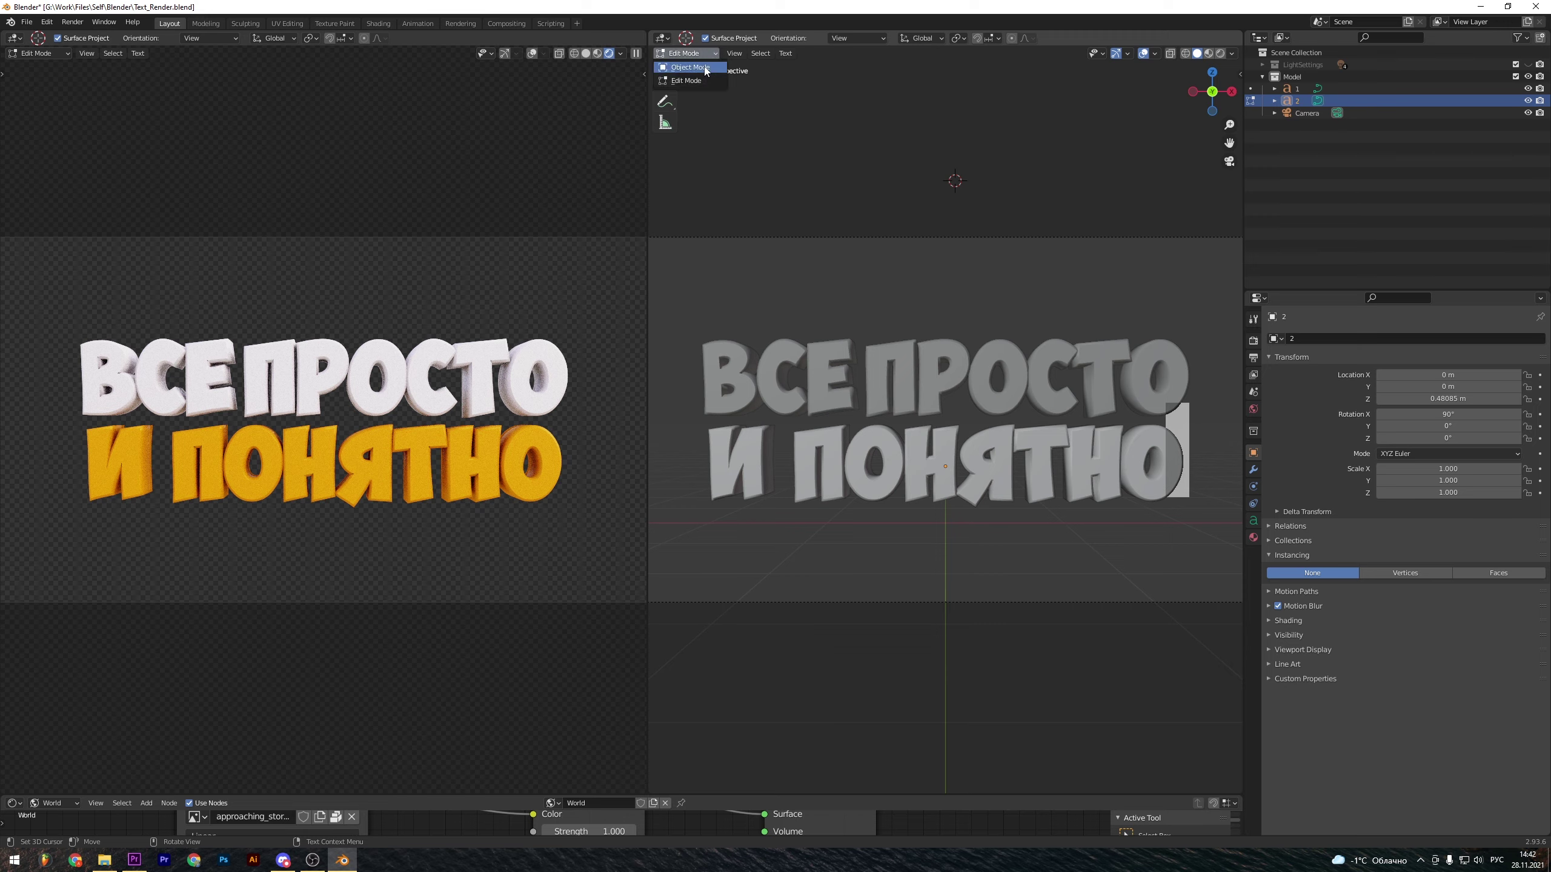
{"action": "left_click", "coordinate": [704, 67]}
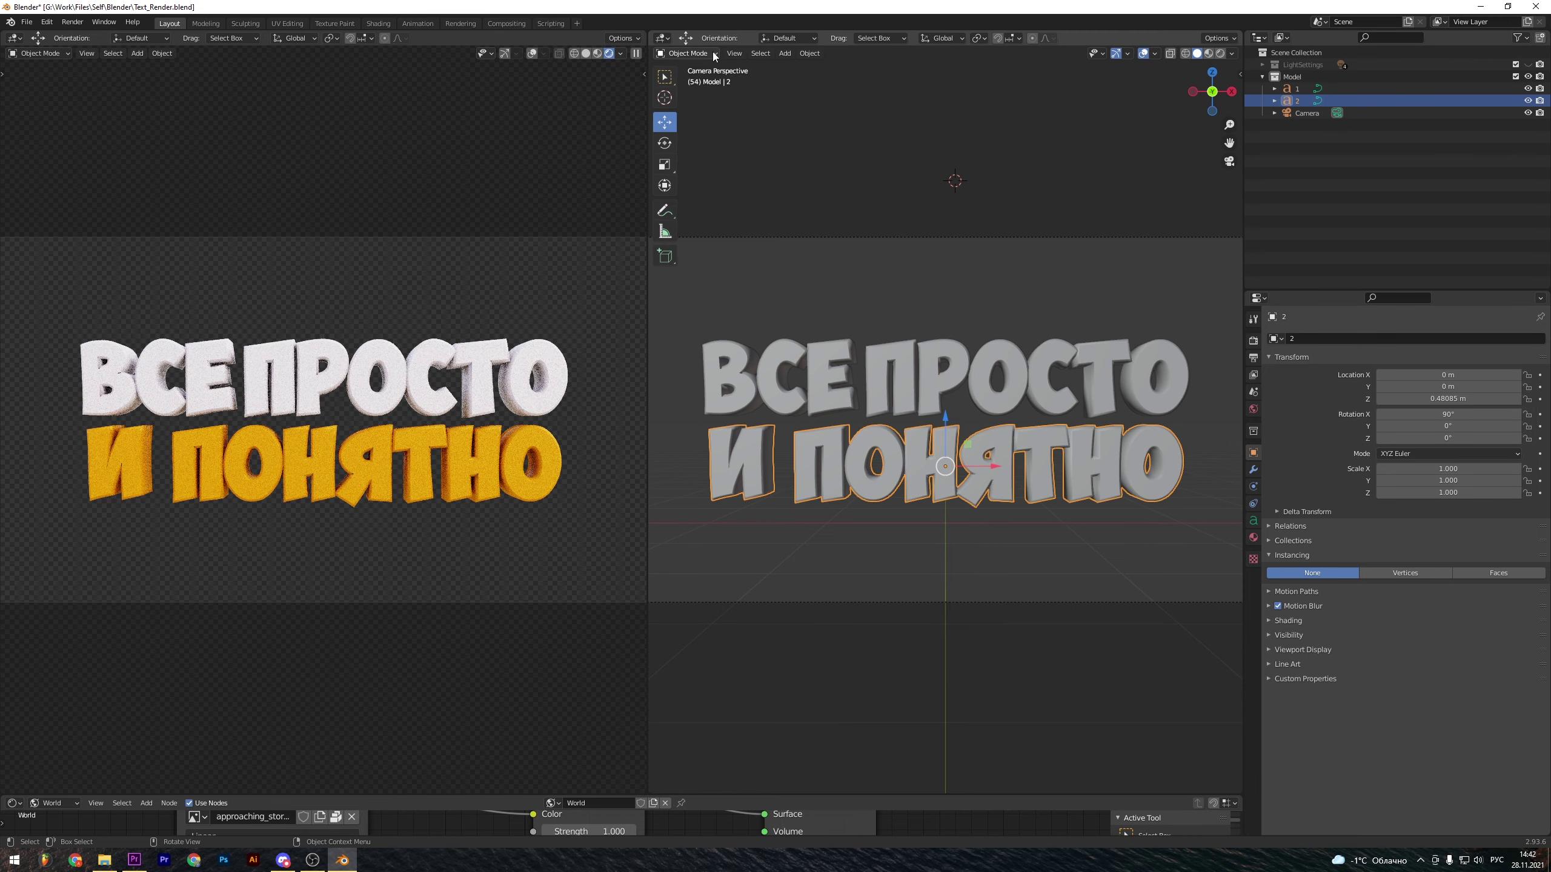
{"action": "left_click", "coordinate": [1107, 214]}
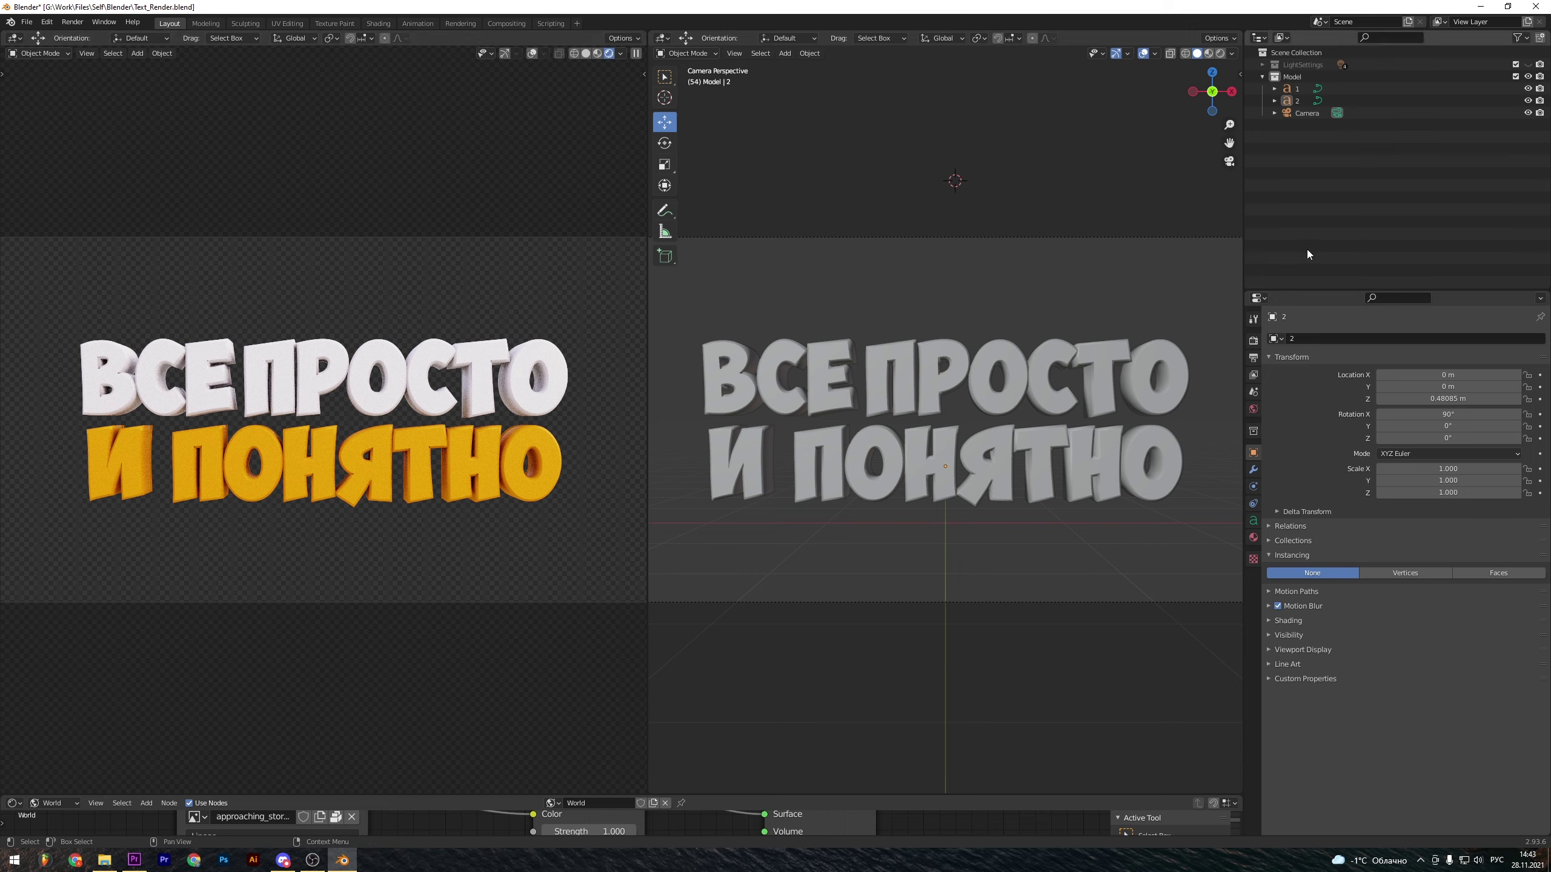
In the top line's geometry settings, undo a trial Offset change and drag Extrude much deeper.
{"action": "left_click", "coordinate": [1298, 90]}
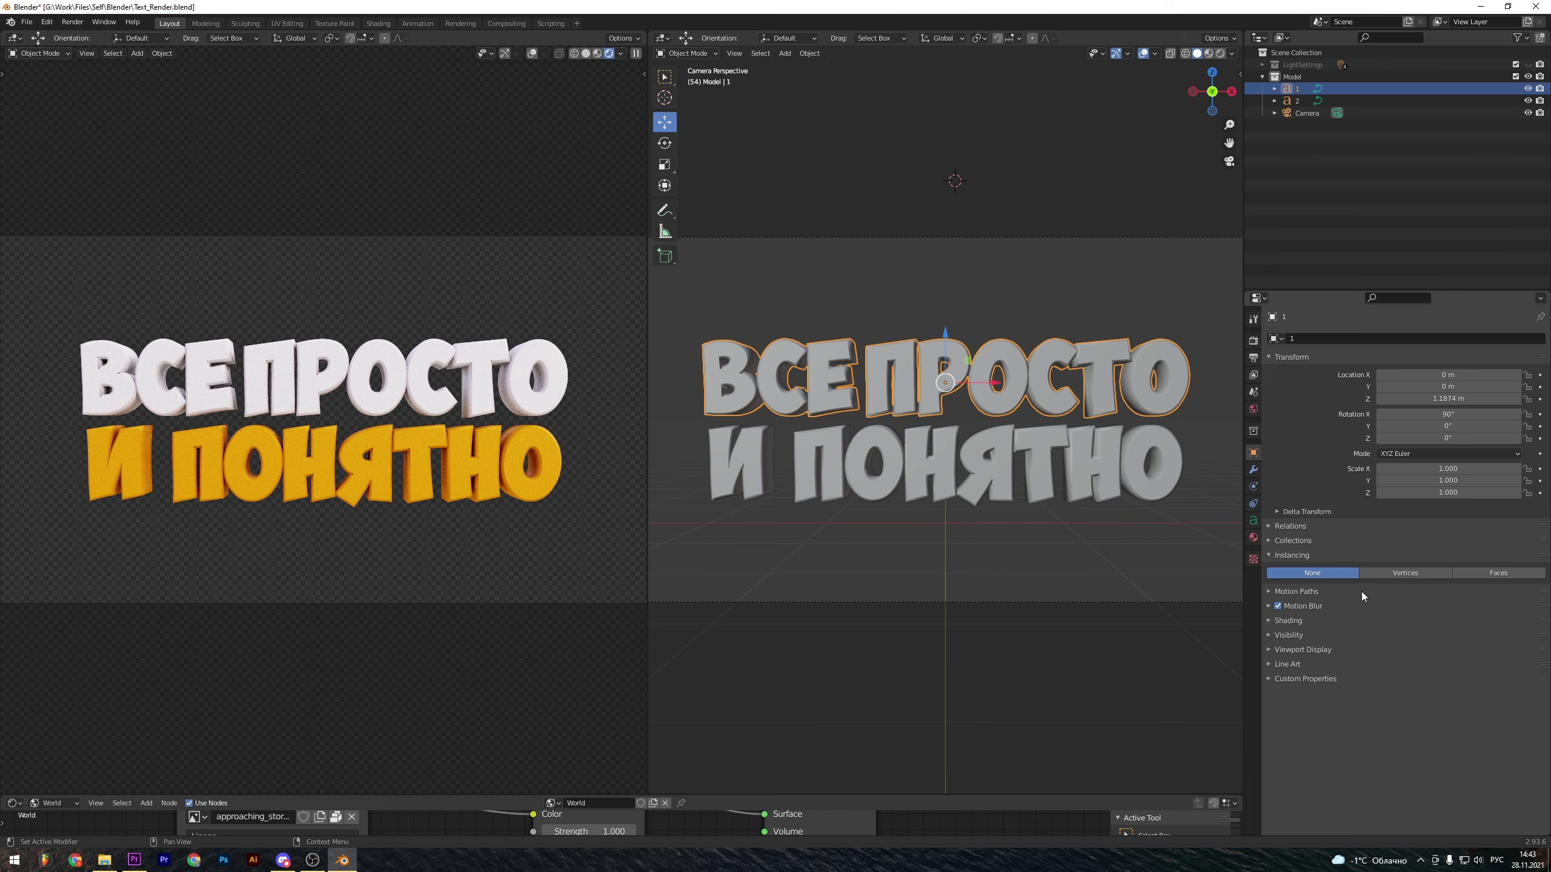
{"action": "left_click", "coordinate": [1255, 525]}
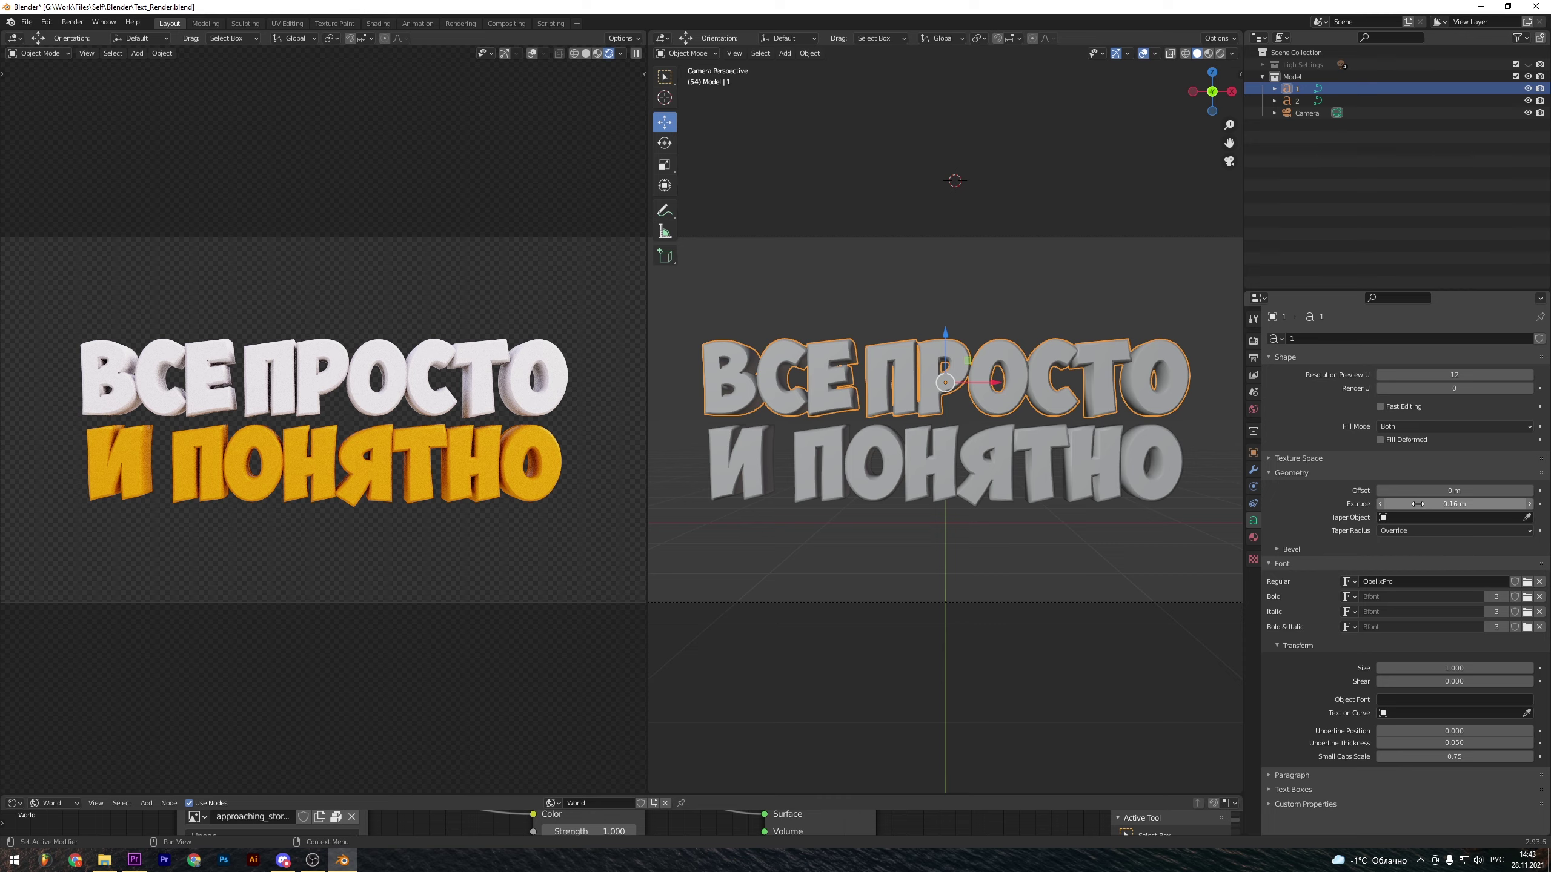
{"action": "mouse_move", "coordinate": [1454, 491]}
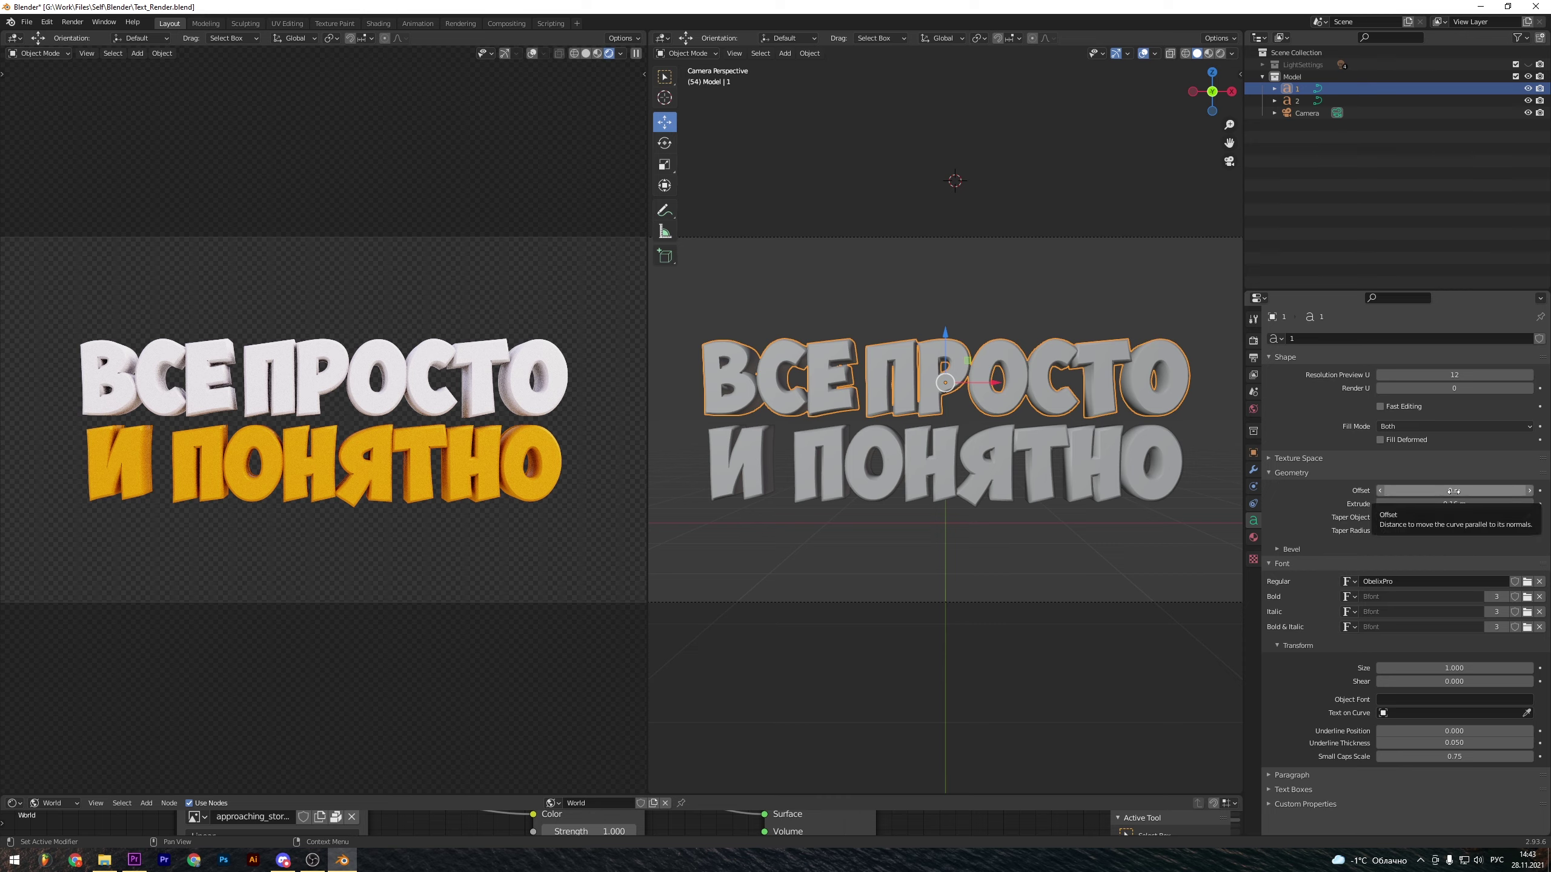
{"action": "mouse_move", "coordinate": [1454, 492]}
{"action": "left_mouse_down"}
{"action": "mouse_move", "coordinate": [1477, 491]}
{"action": "mouse_move", "coordinate": [1383, 495]}
{"action": "left_mouse_up"}
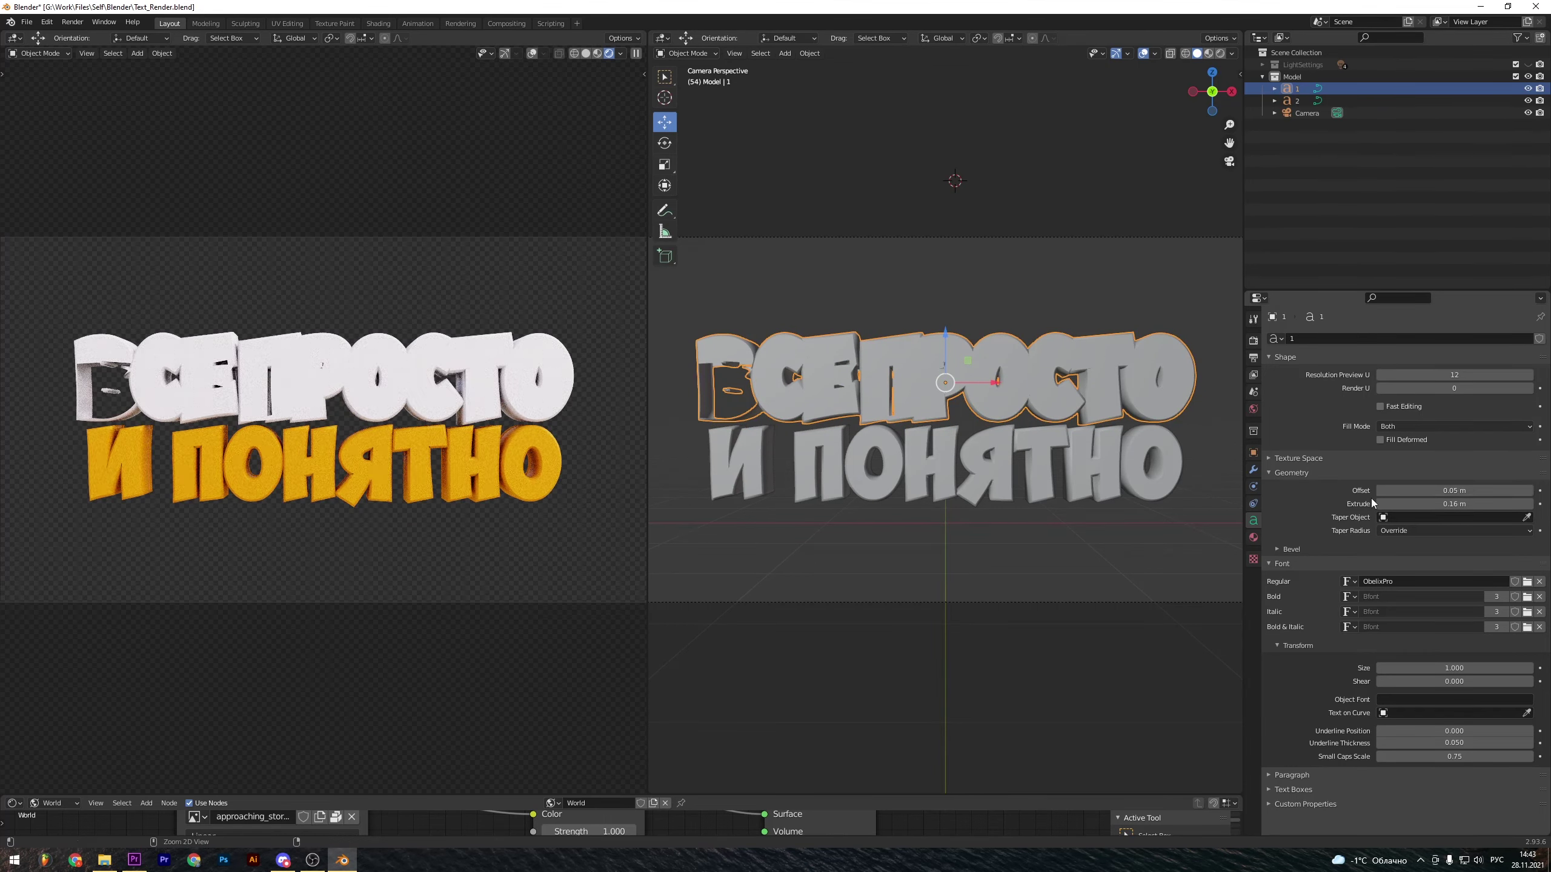
{"action": "key", "text": "ctrl+z"}
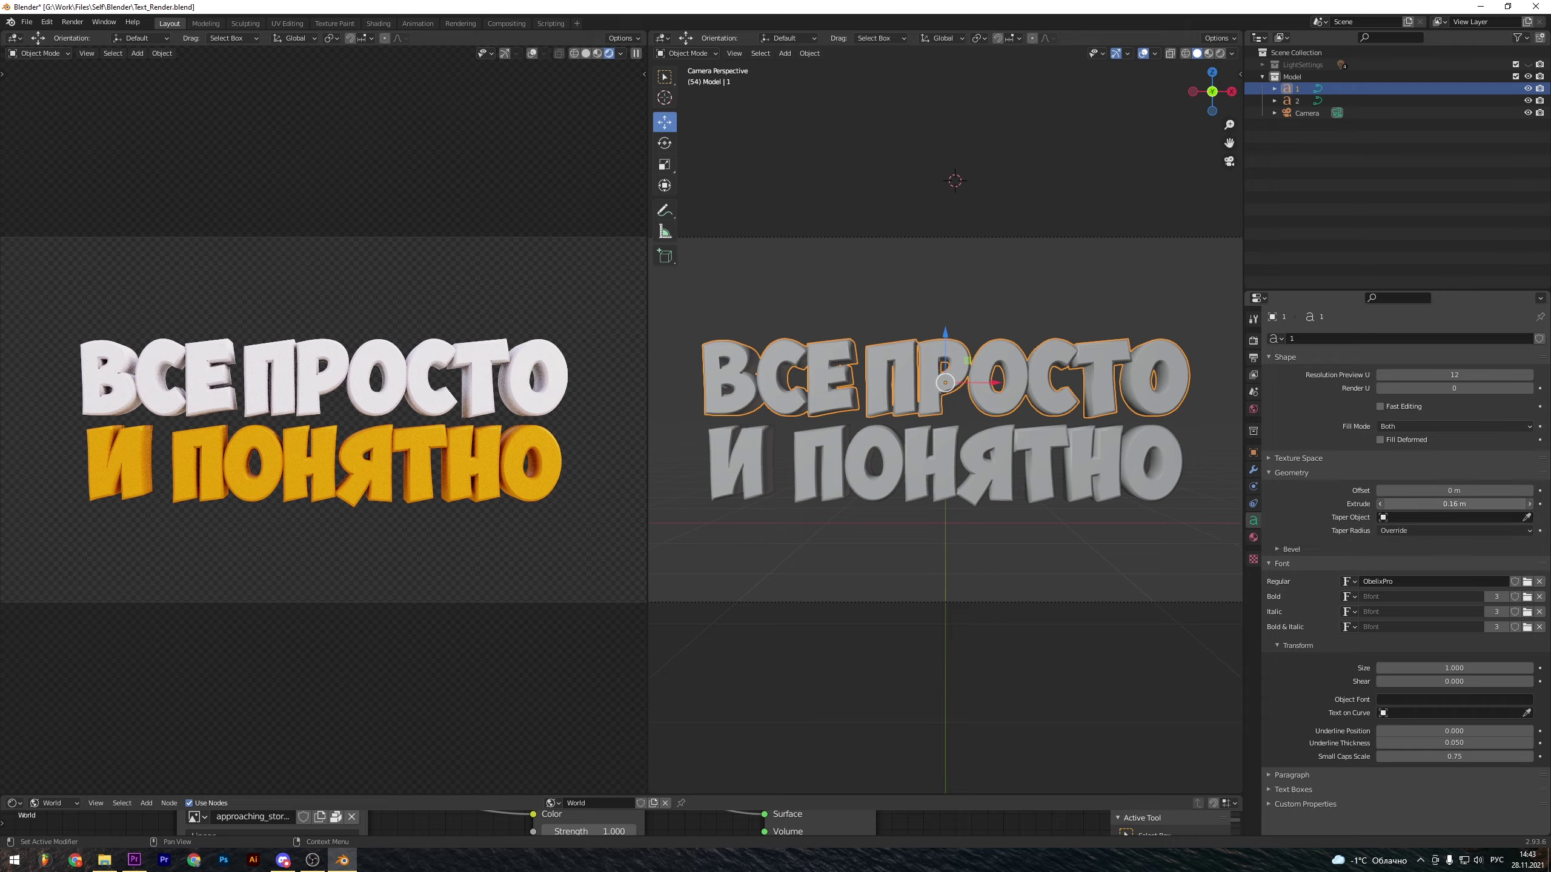
{"action": "left_click_drag", "start_coordinate": [1430, 502], "coordinate": [1515, 502]}
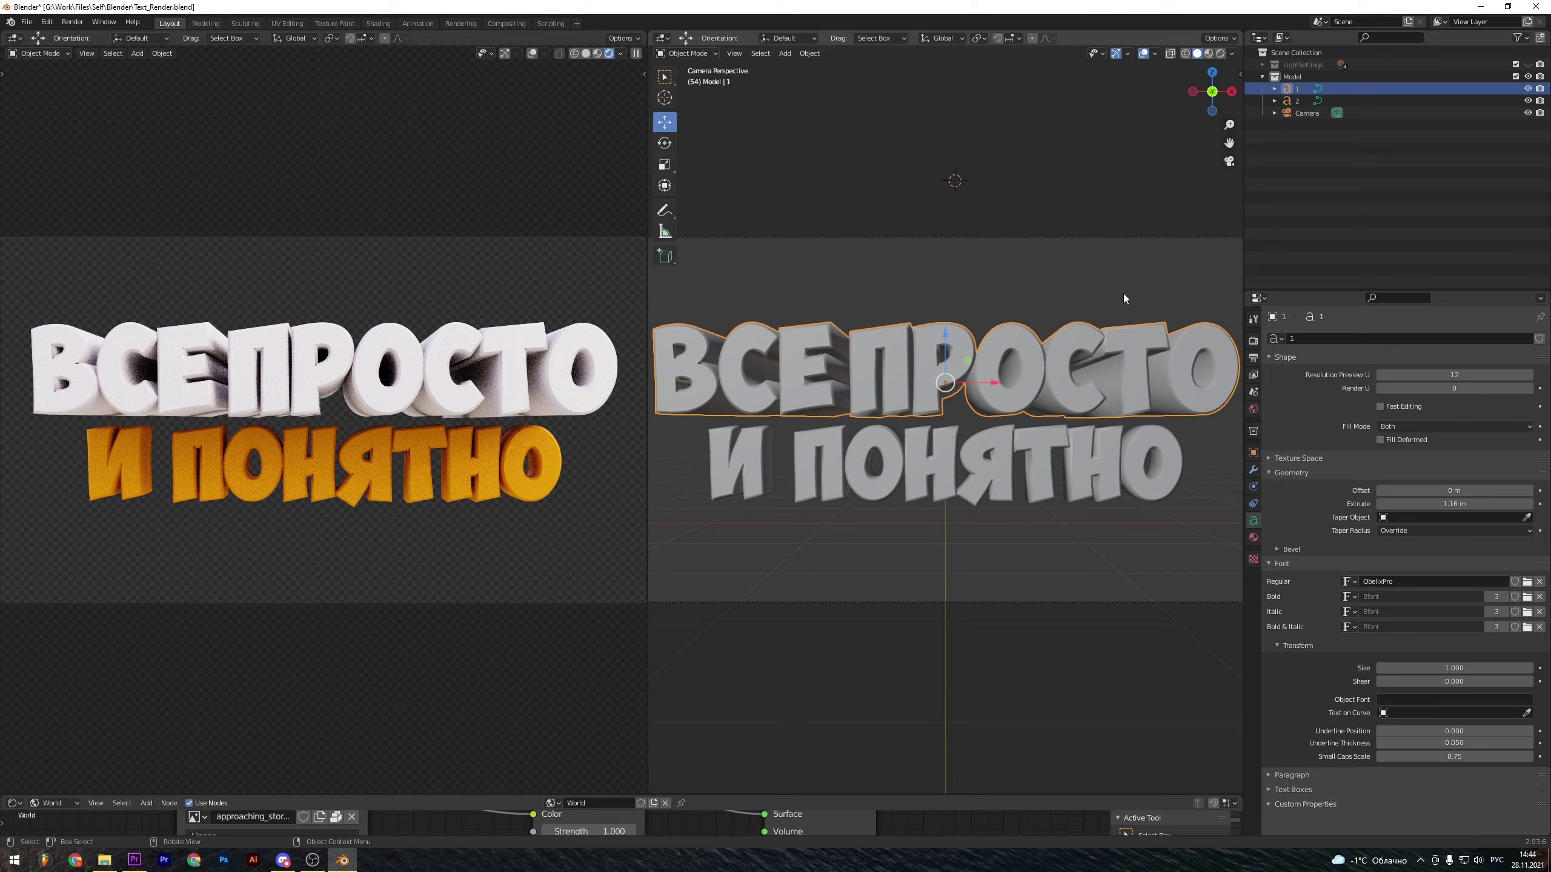
Set the top line's extrude depth to 0.16 m, deselect it, and return to camera view.
{"action": "middle_click_drag", "start_coordinate": [1123, 294], "coordinate": [1023, 344]}
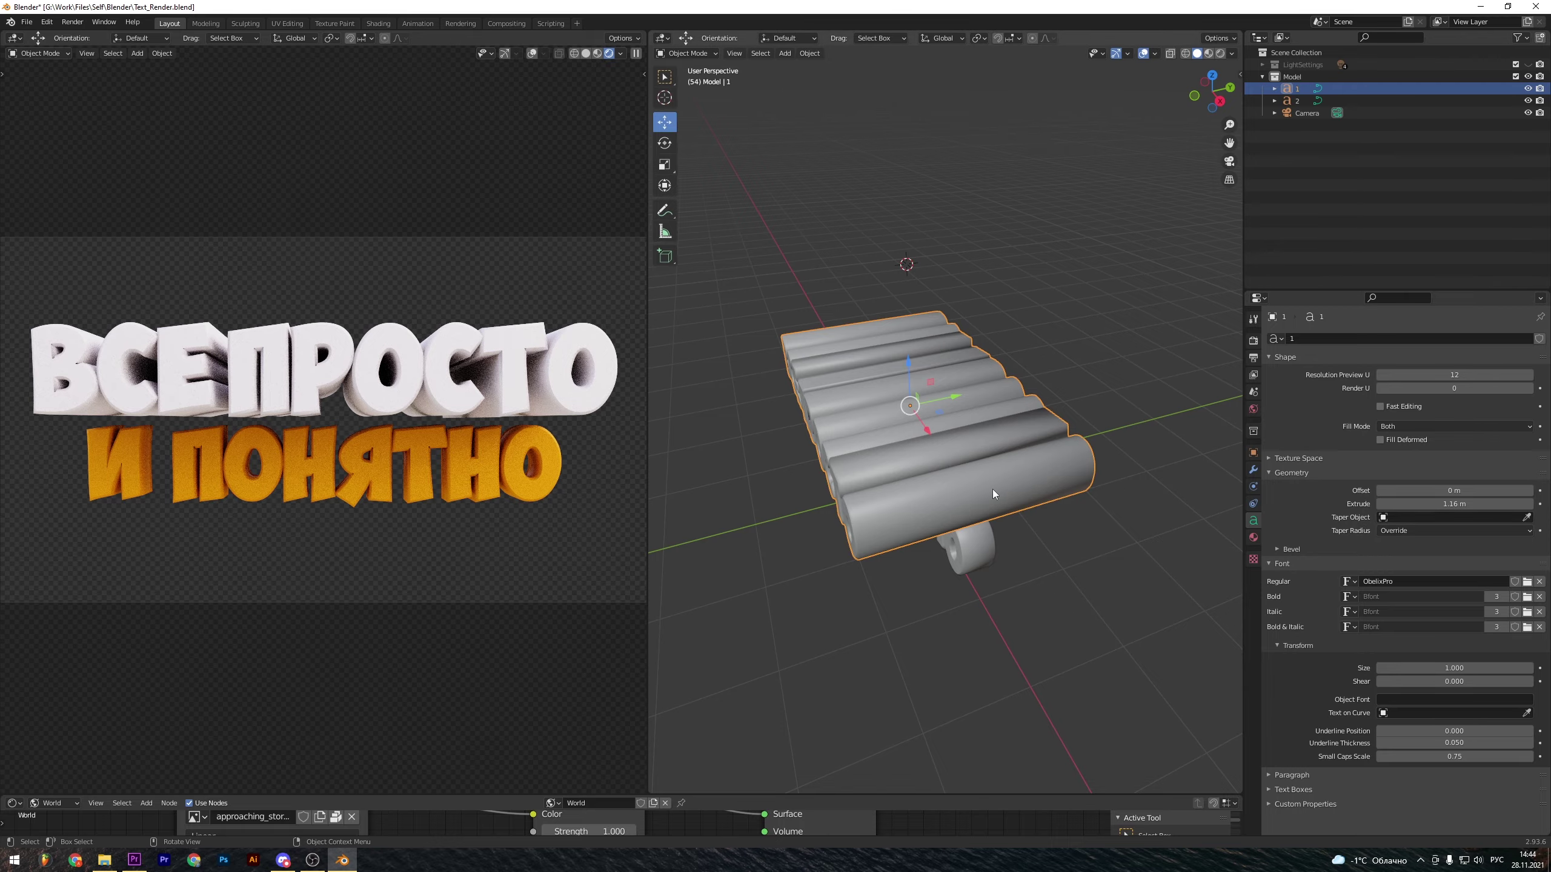
{"action": "middle_click_drag", "start_coordinate": [992, 490], "coordinate": [975, 497]}
{"action": "left_click_drag", "start_coordinate": [1453, 503], "coordinate": [1368, 503]}
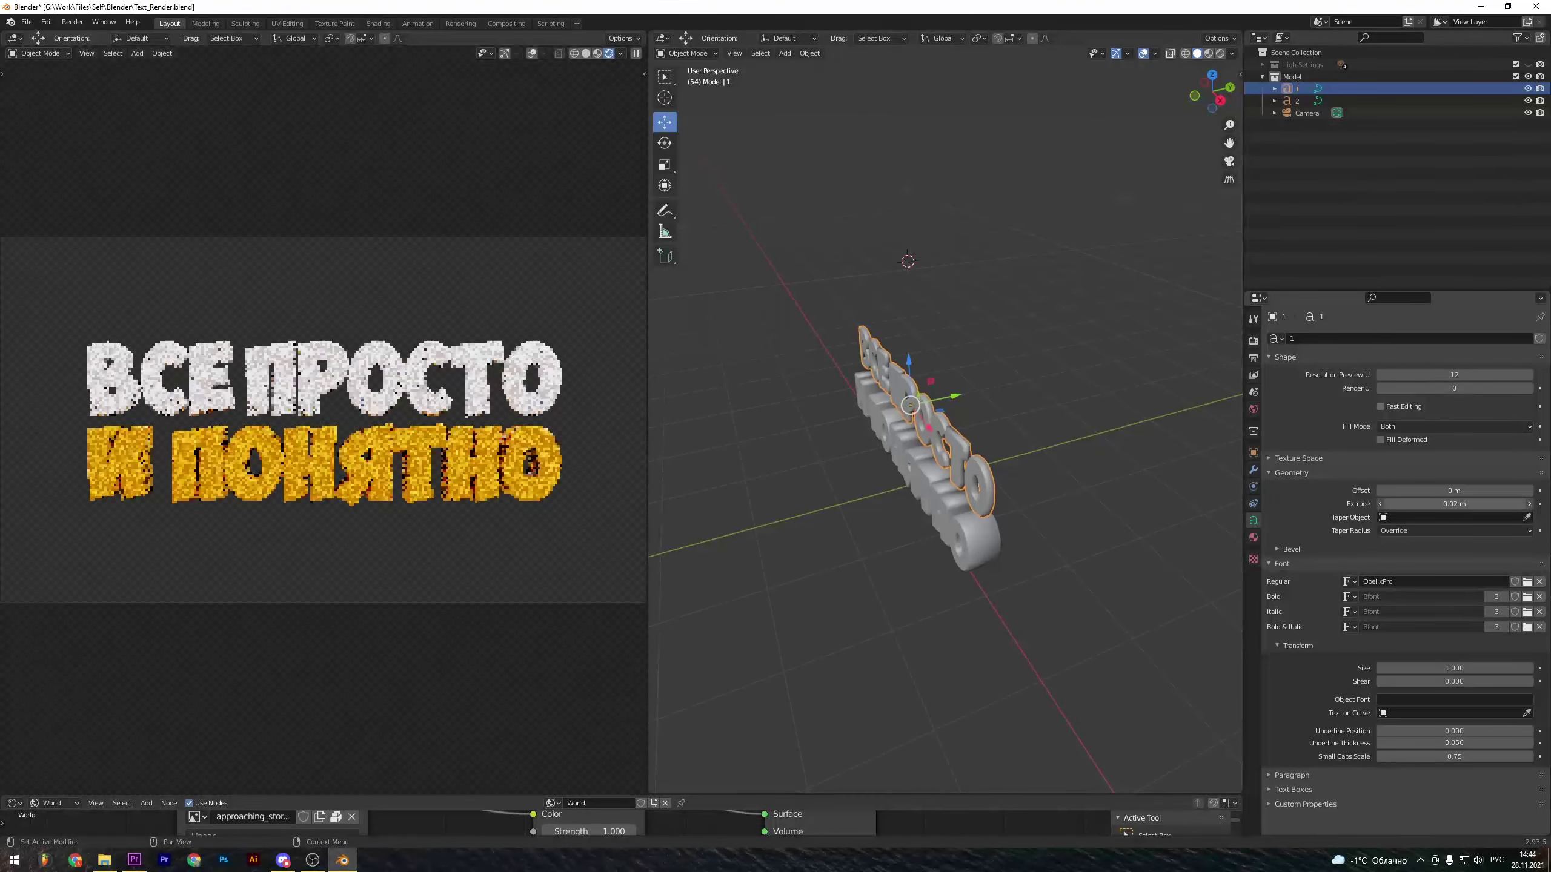
{"action": "mouse_move", "coordinate": [1368, 503]}
{"action": "left_mouse_down"}
{"action": "mouse_move", "coordinate": [1454, 503]}
{"action": "mouse_move", "coordinate": [1436, 504]}
{"action": "left_mouse_up"}
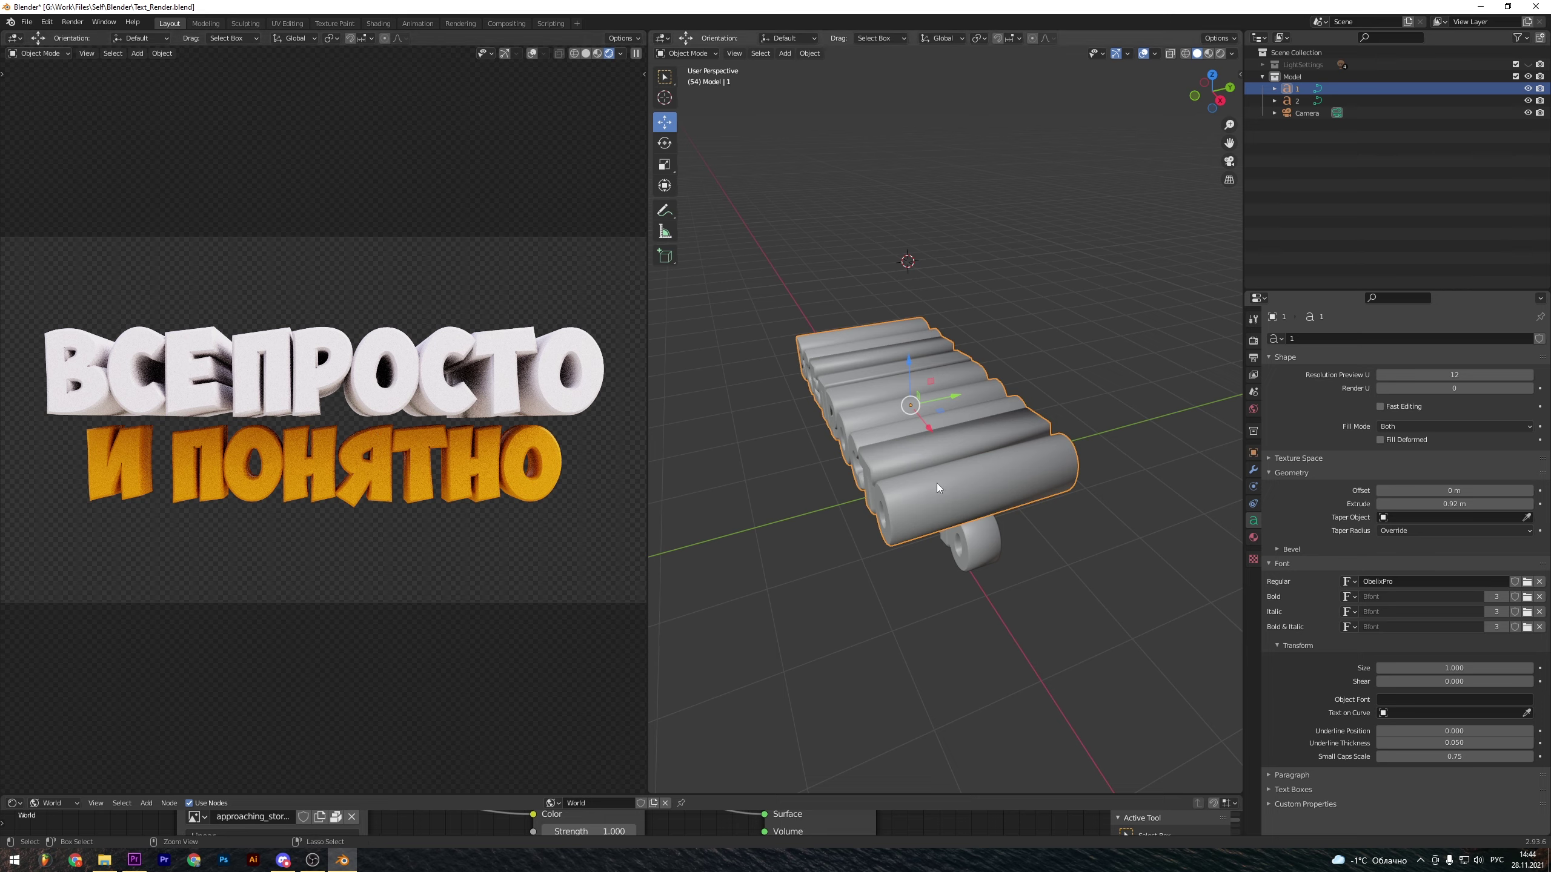
{"action": "key", "text": "ctrl+z"}
{"action": "left_click", "coordinate": [893, 557]}
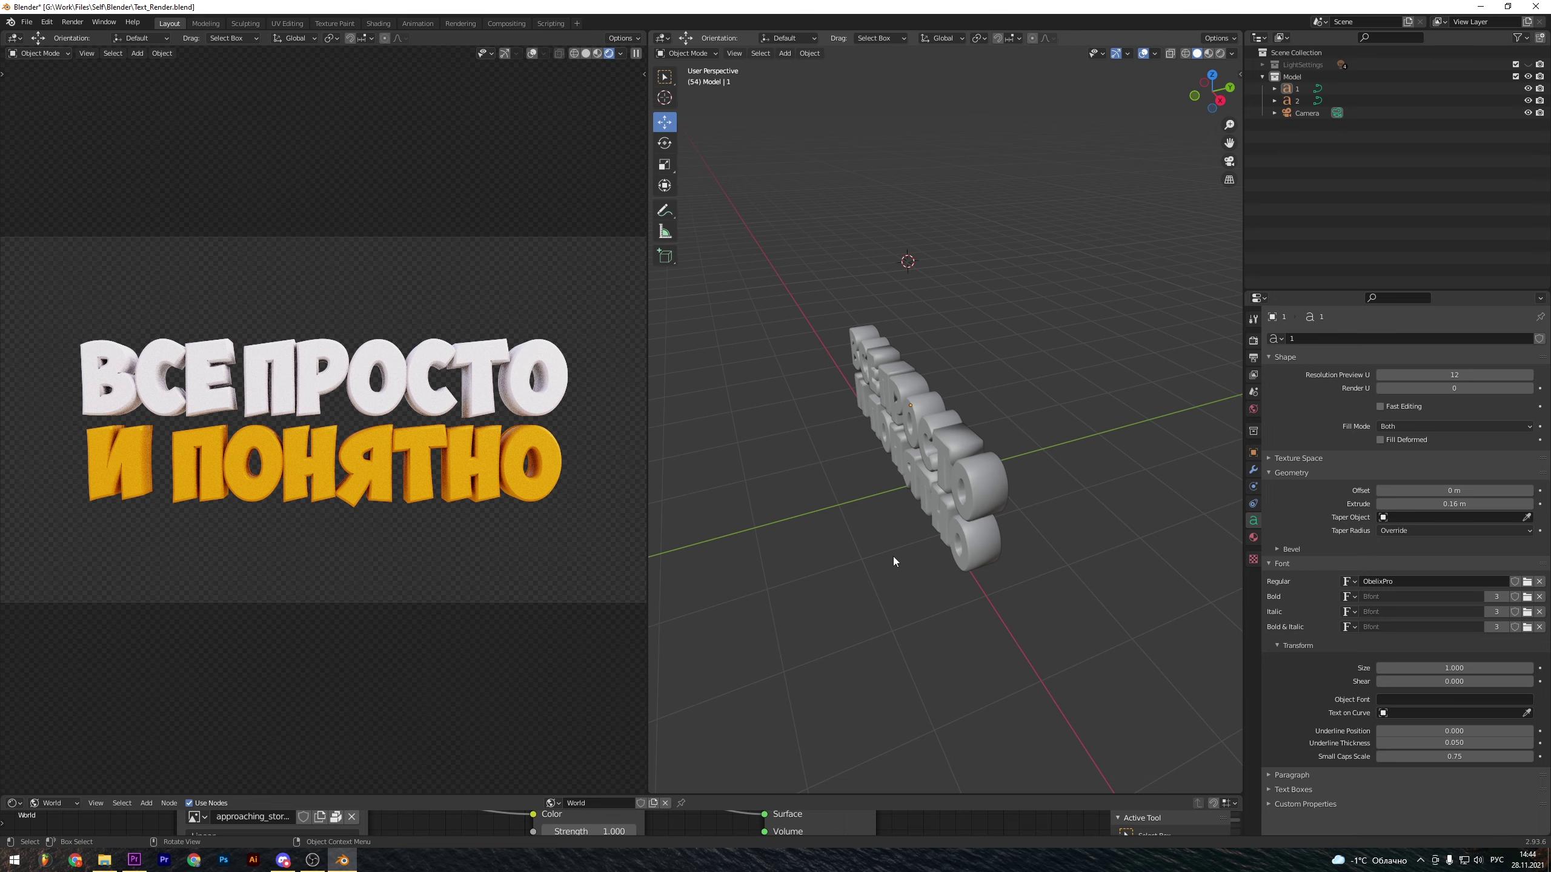
{"action": "key", "text": "KP_0"}
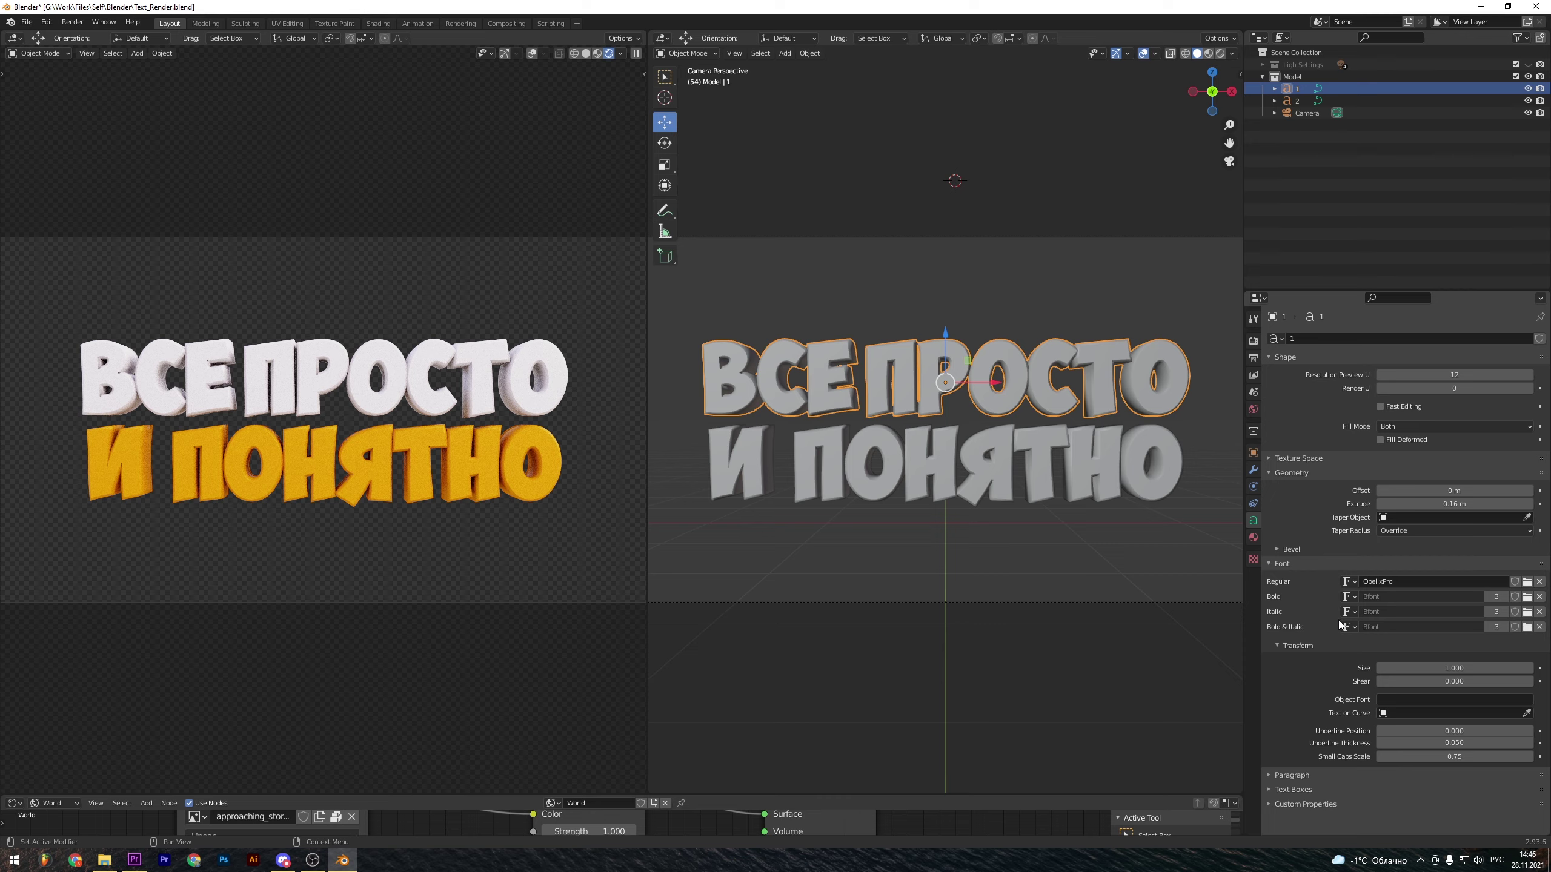
Load 9373.ttf as the top line's regular font, then switch it to 8477 (2).ttf.
{"action": "left_click", "coordinate": [1528, 583]}
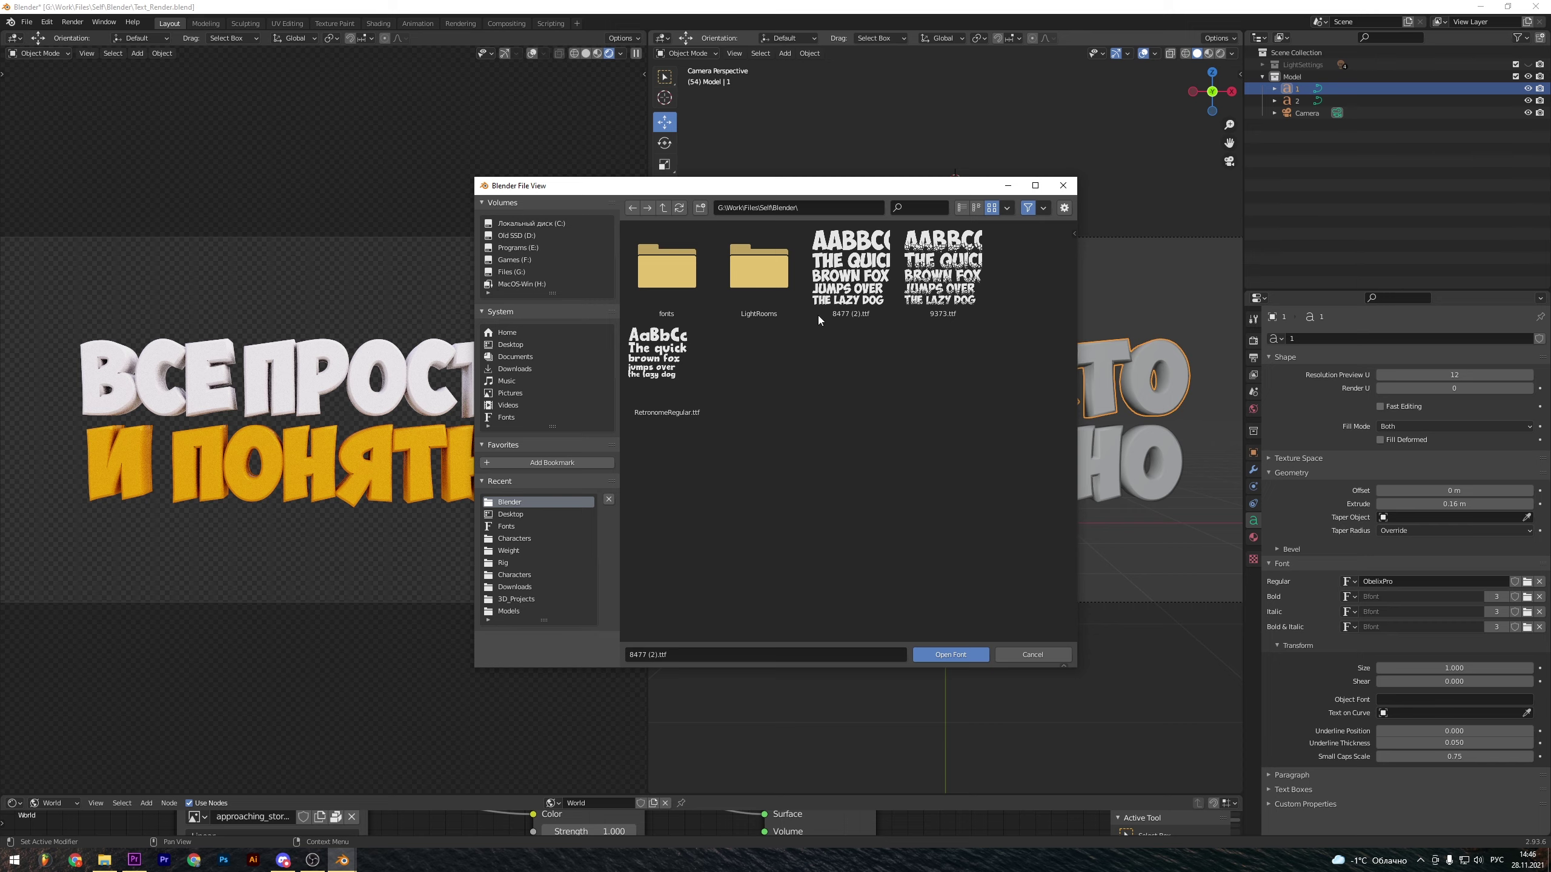
{"action": "left_click", "coordinate": [931, 283]}
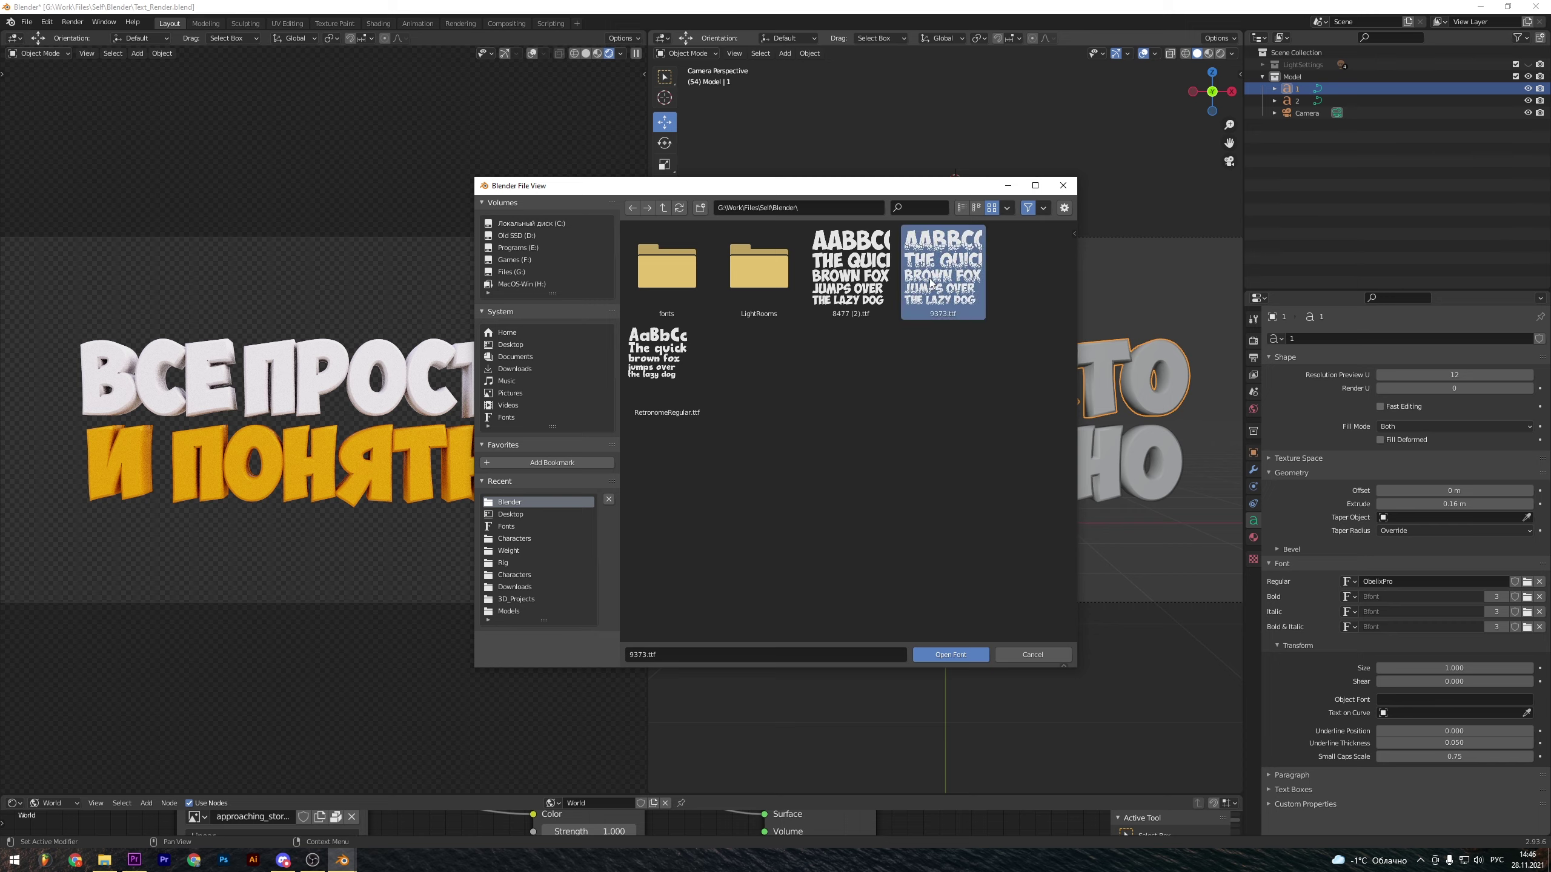
{"action": "left_click", "coordinate": [945, 655]}
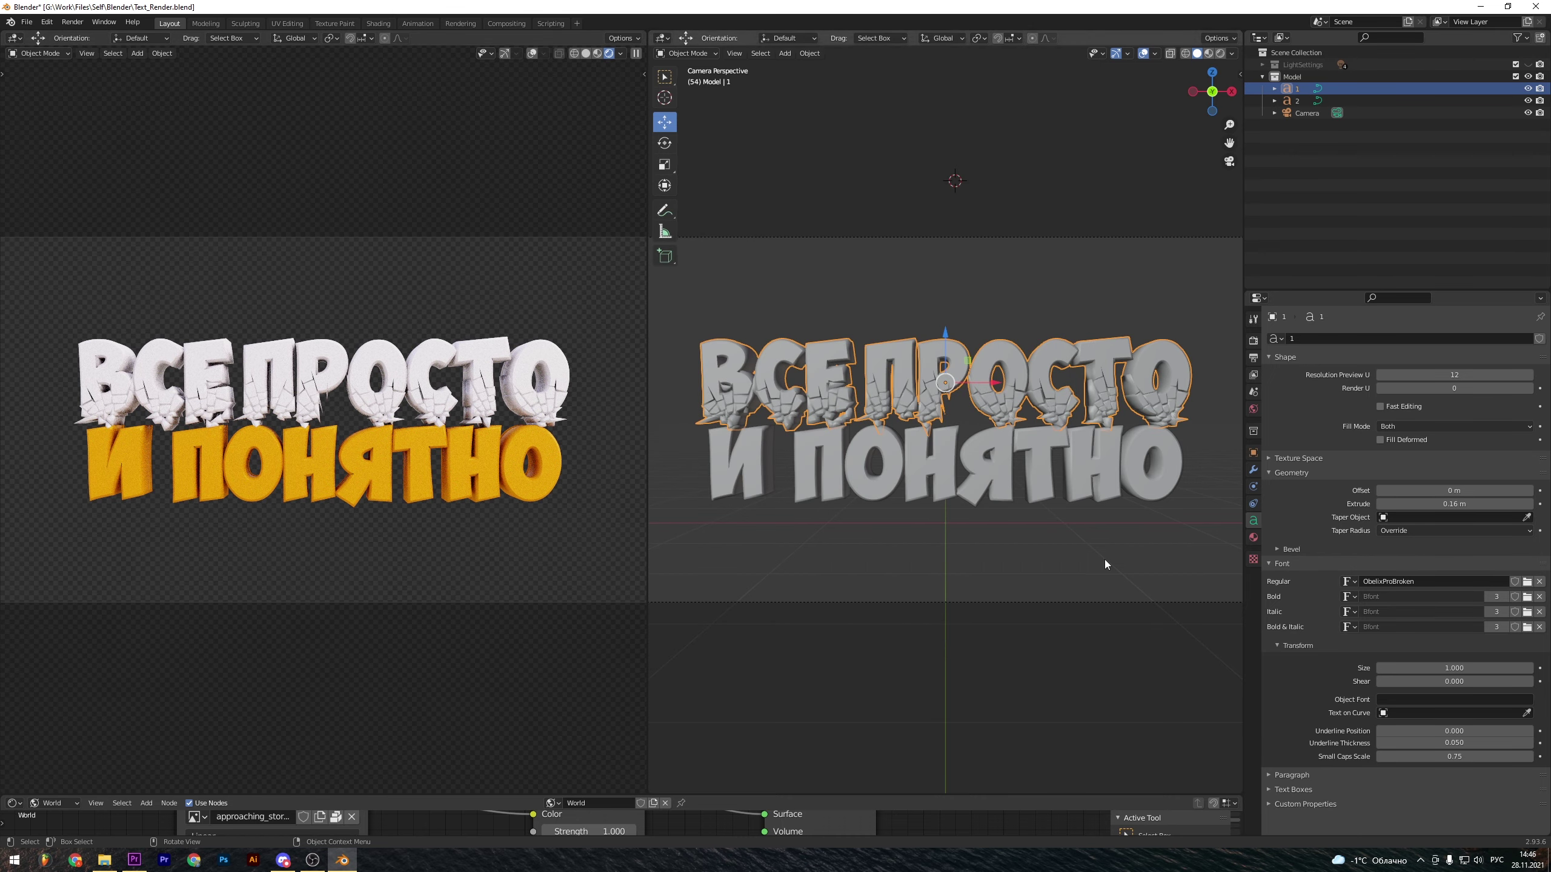
{"action": "left_click", "coordinate": [1532, 583]}
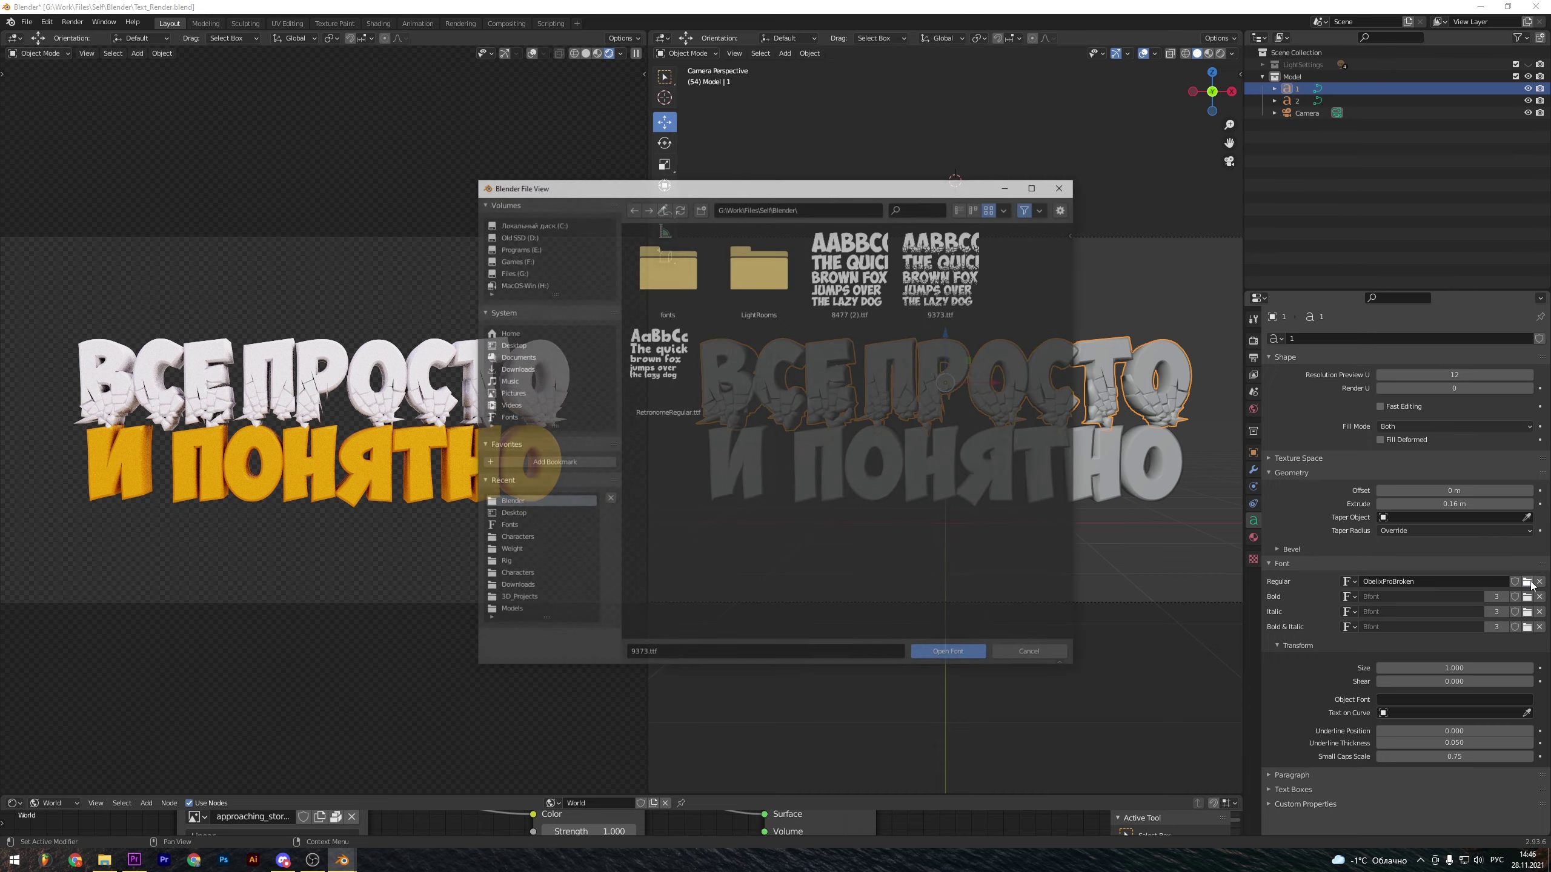
{"action": "left_click", "coordinate": [851, 294]}
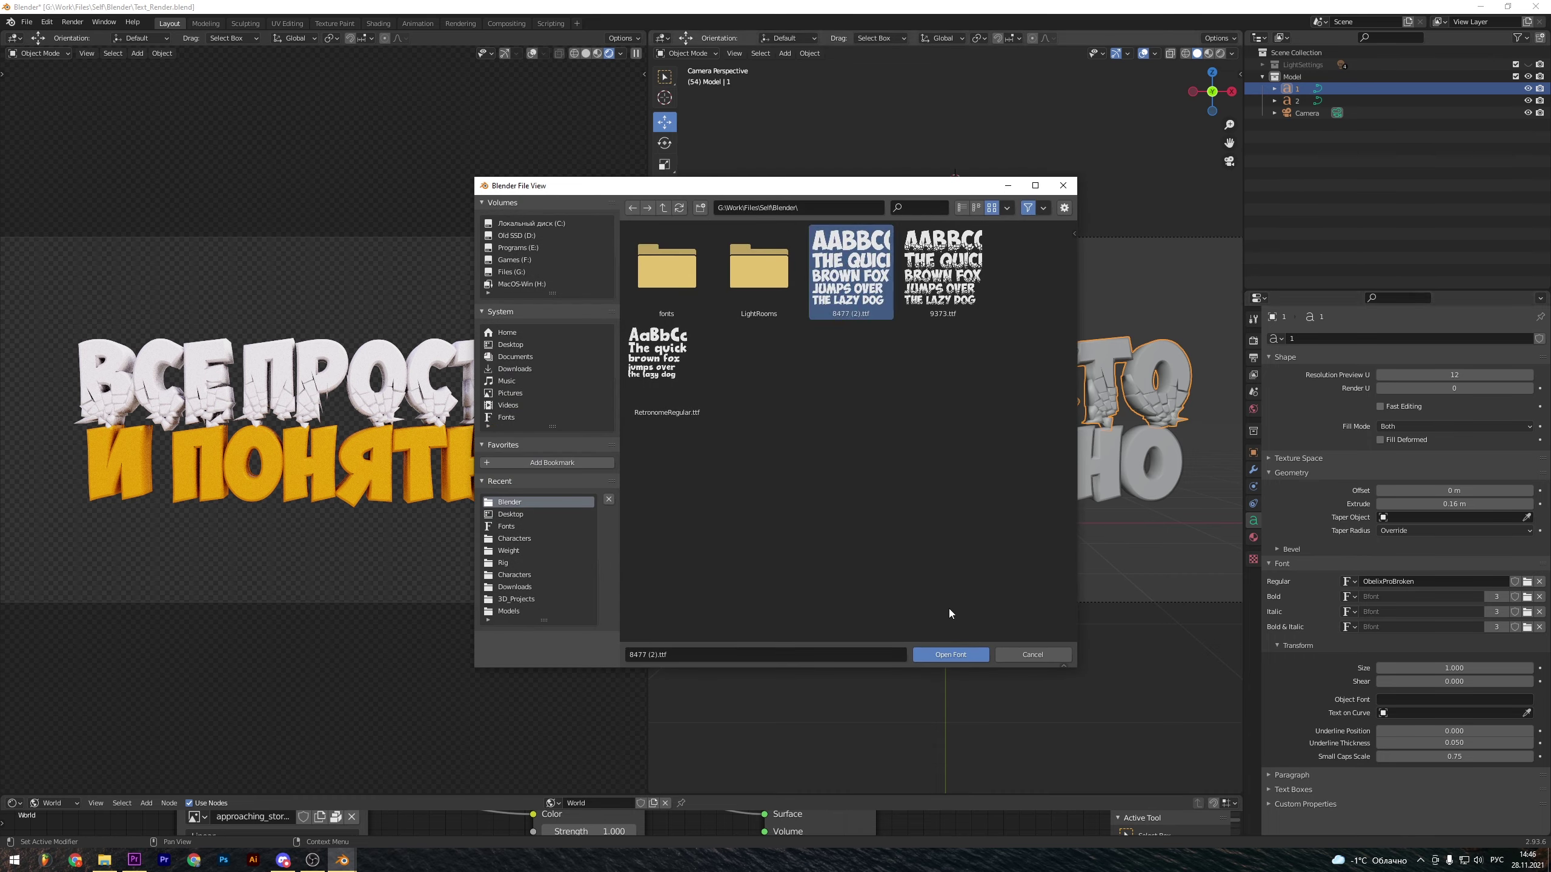
{"action": "left_click", "coordinate": [957, 655]}
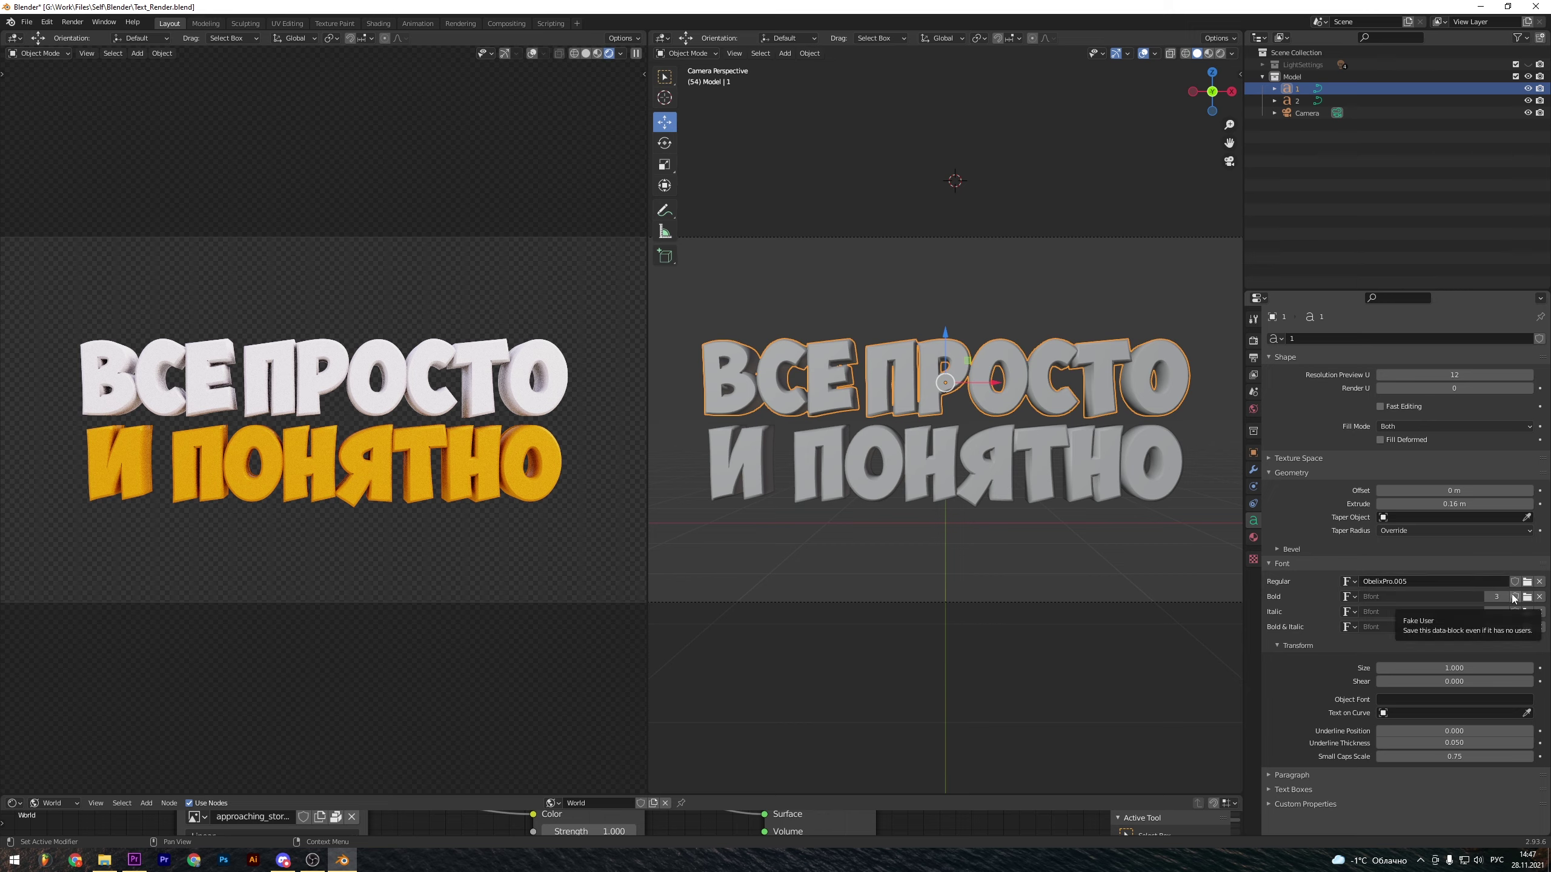
Browse the Windows system fonts, then reload 8477 (2).ttf from the project folder.
{"action": "left_click", "coordinate": [1527, 582]}
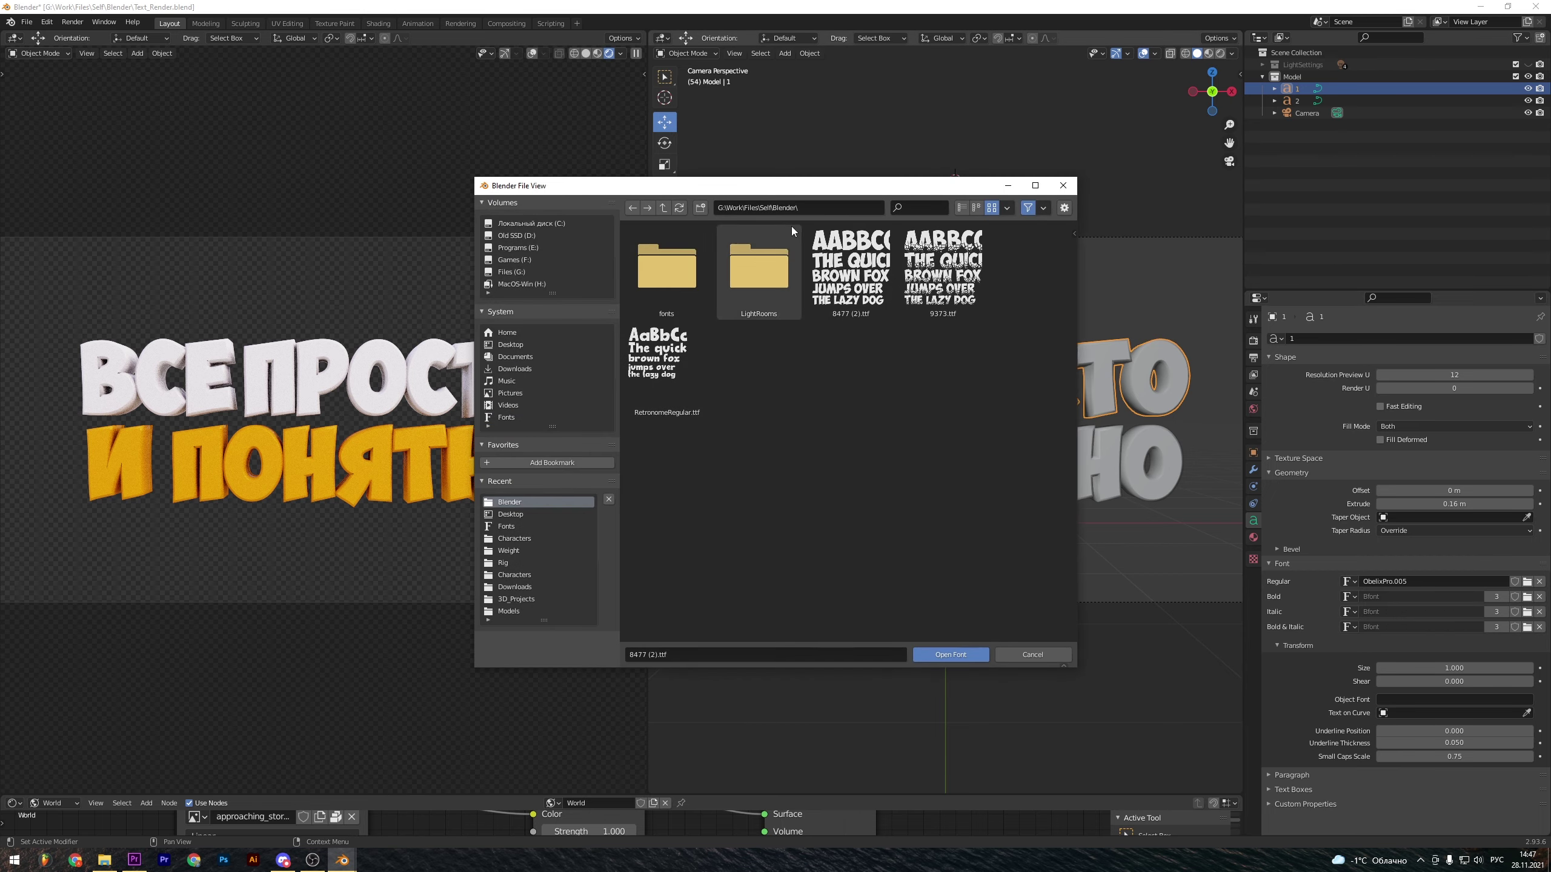
{"action": "left_click", "coordinate": [507, 526]}
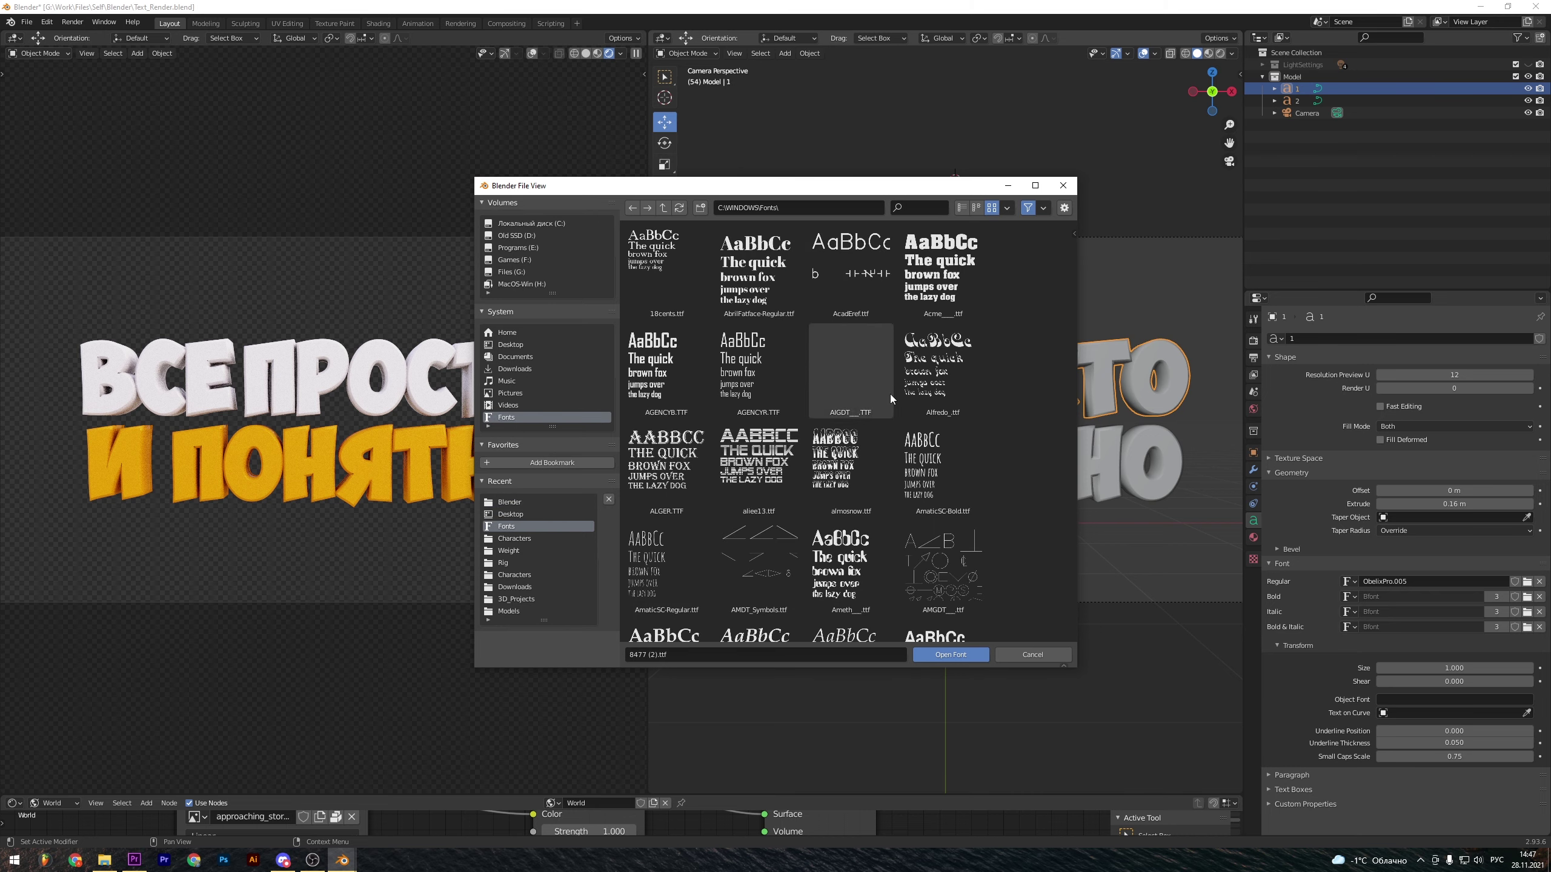
{"action": "scroll", "coordinate": [889, 393], "scroll_direction": "down", "scroll_amount": 2}
{"action": "scroll", "coordinate": [811, 407], "scroll_direction": "up", "scroll_amount": 2}
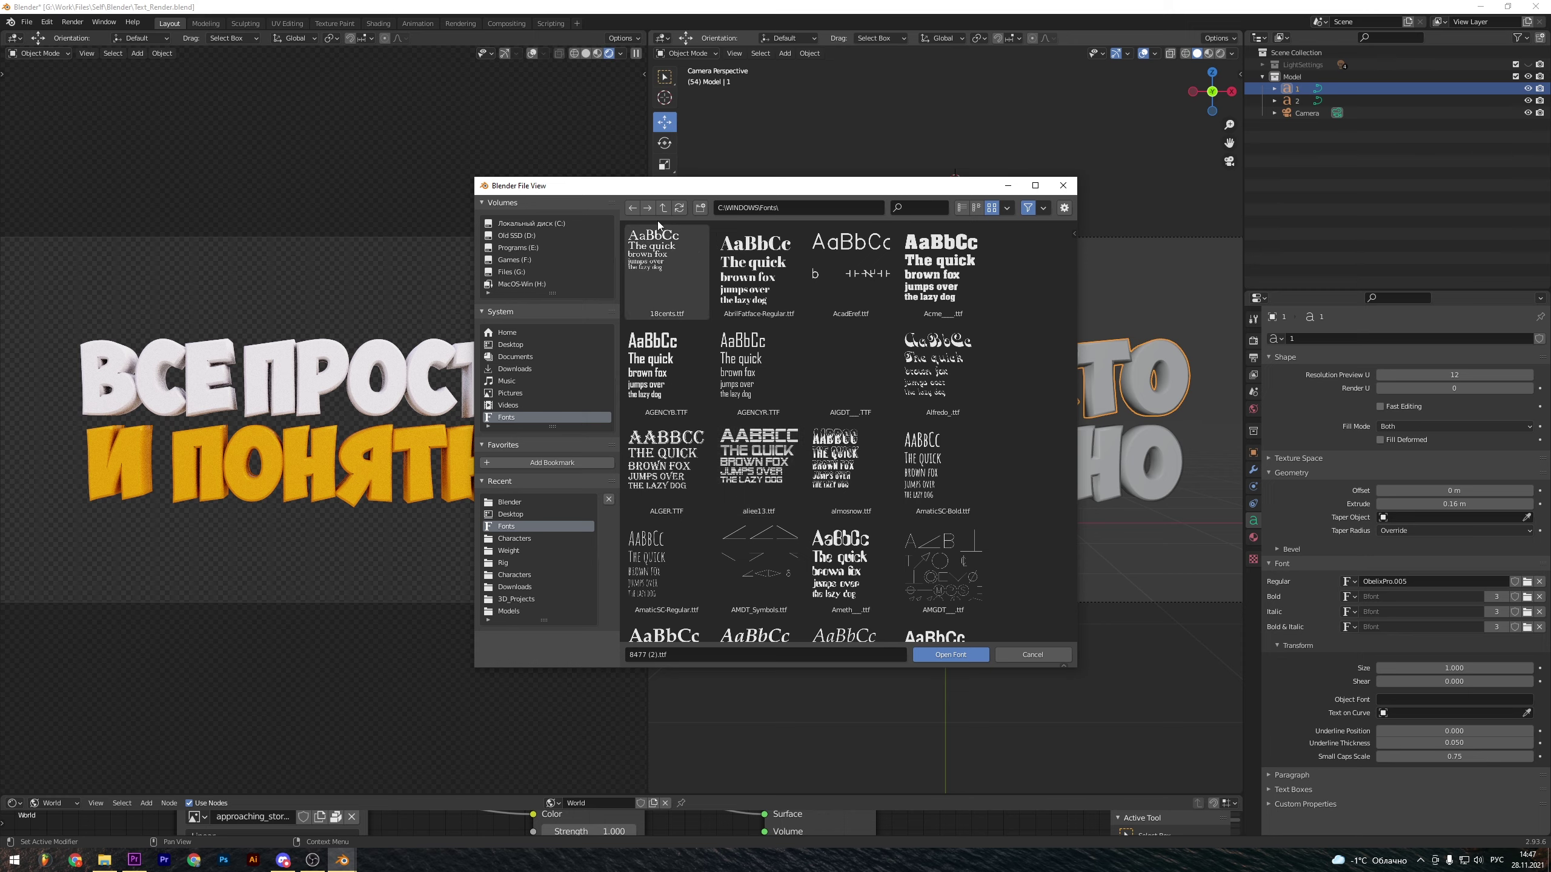
{"action": "left_click", "coordinate": [632, 208]}
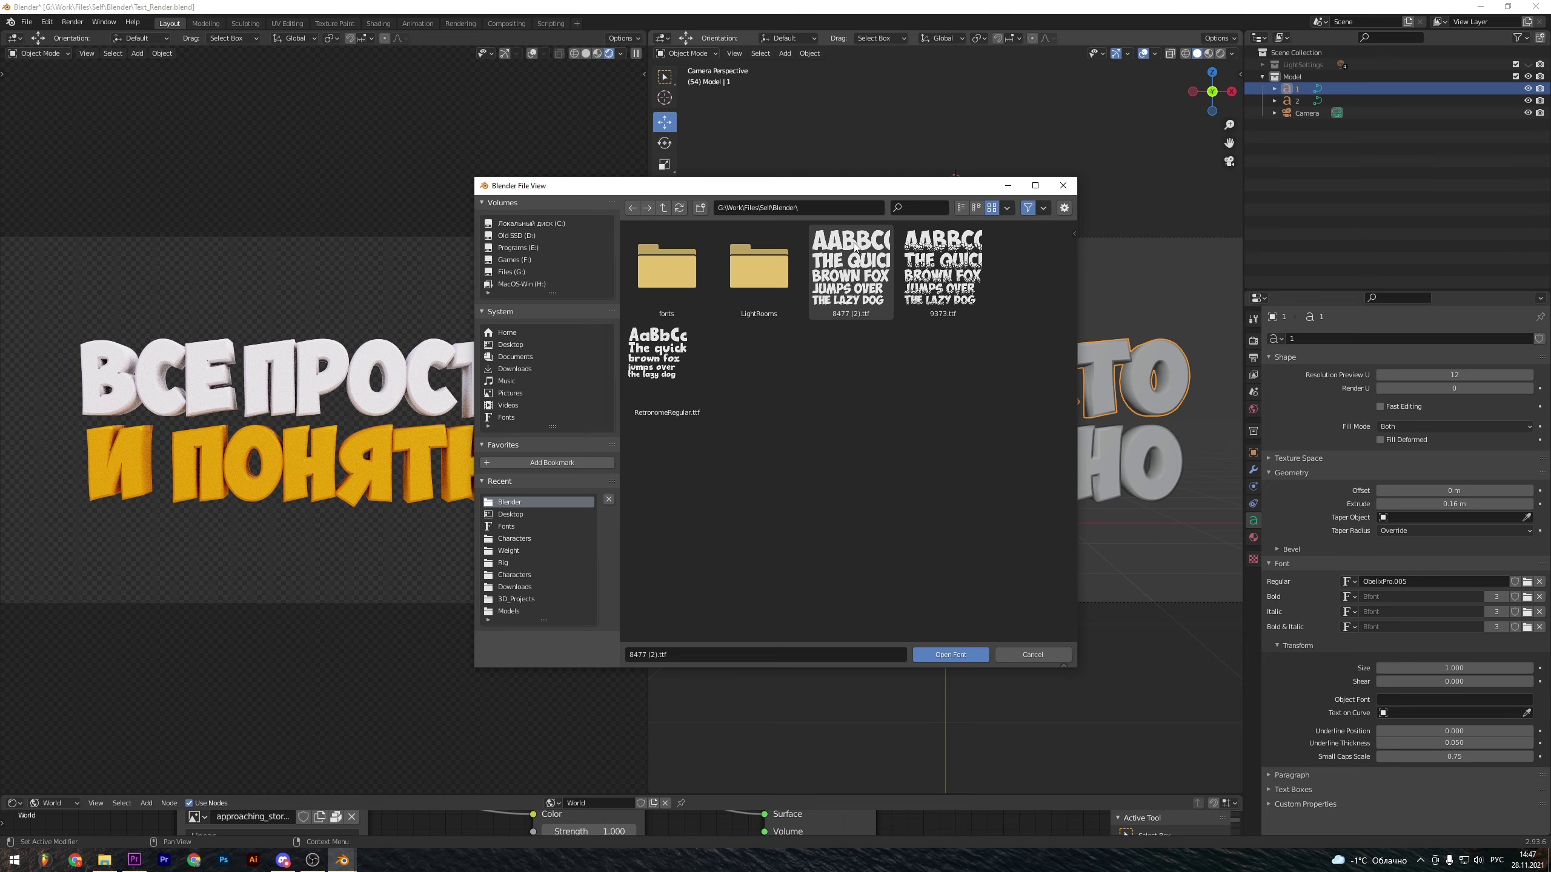
{"action": "left_click", "coordinate": [851, 272]}
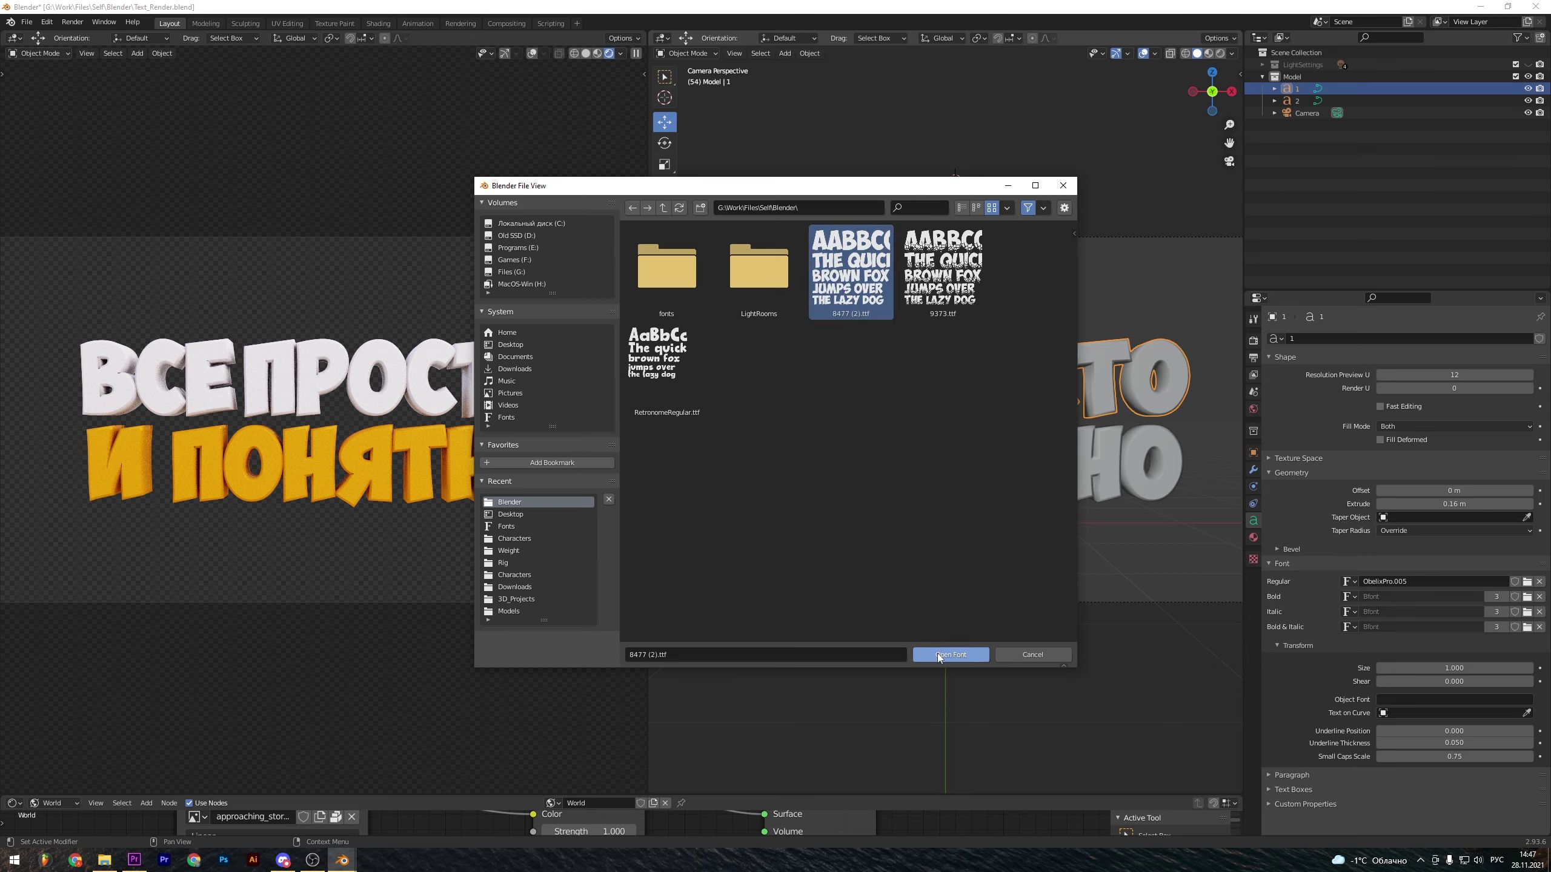
{"action": "left_click", "coordinate": [941, 654]}
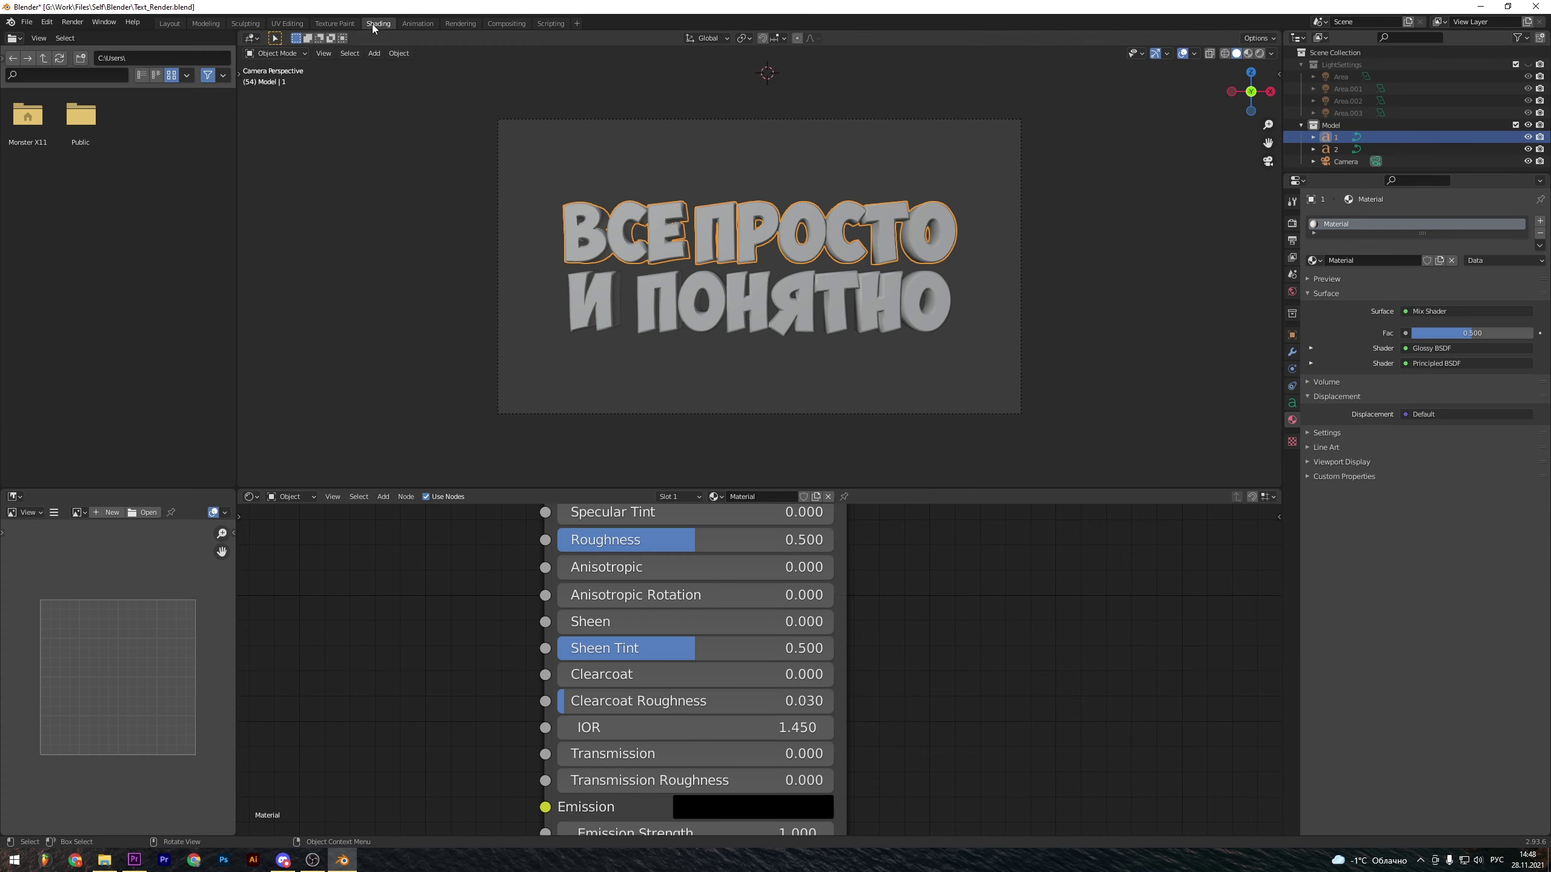
In the Shading workspace with Rendered preview, make the upper text's Base Color red.
{"action": "left_click", "coordinate": [374, 24]}
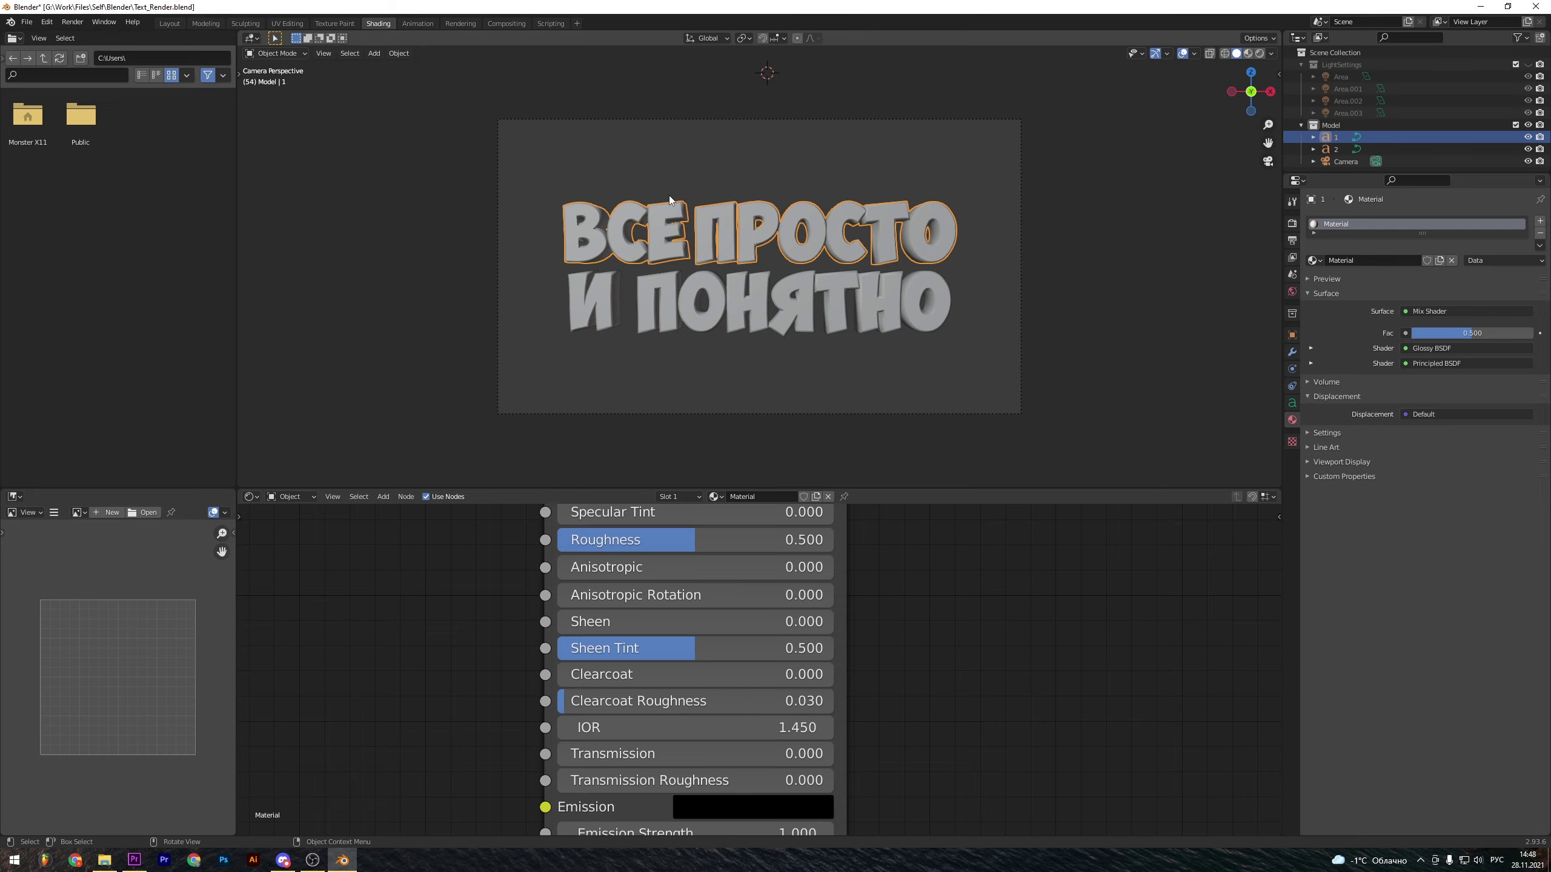
{"action": "left_click", "coordinate": [1260, 54]}
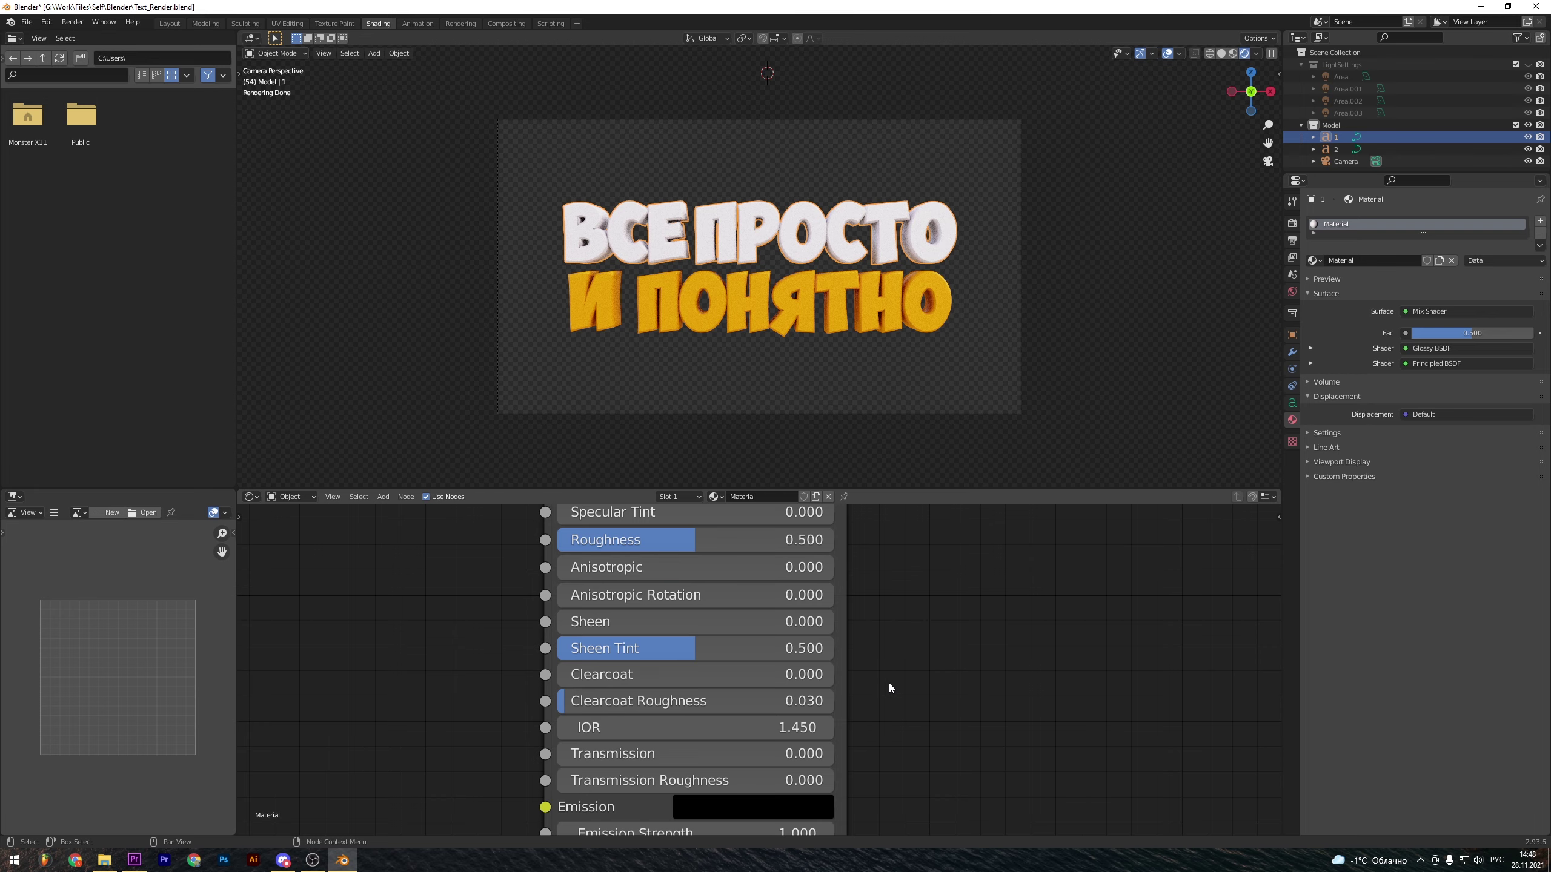
{"action": "scroll", "coordinate": [902, 676], "scroll_direction": "down", "scroll_amount": 2}
{"action": "scroll", "coordinate": [902, 676], "scroll_direction": "down", "scroll_amount": 1}
{"action": "scroll", "coordinate": [902, 676], "scroll_direction": "down", "scroll_amount": 1}
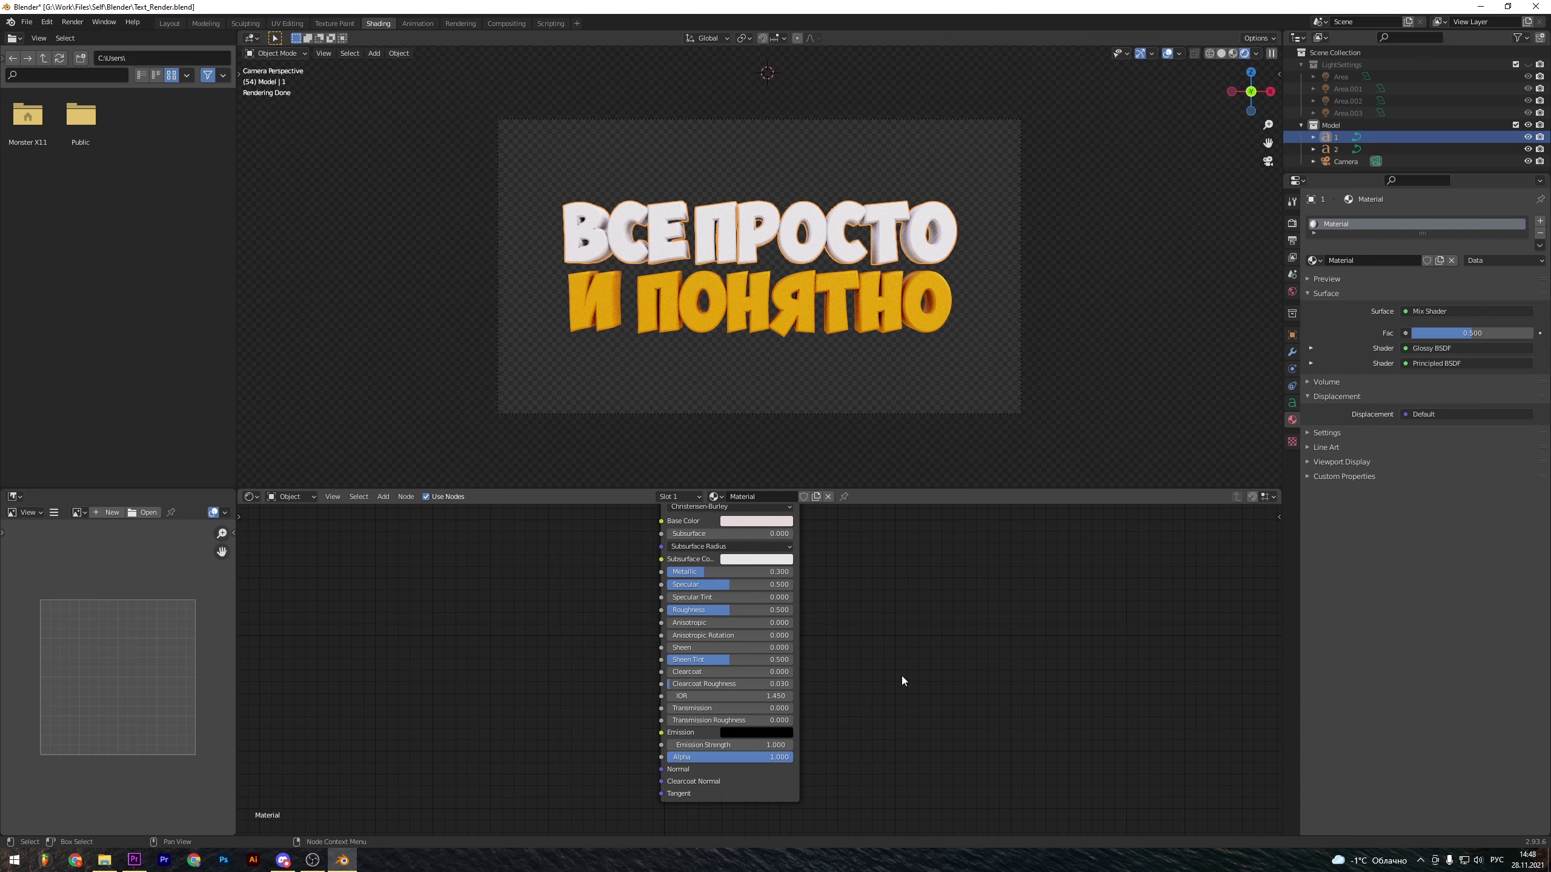
{"action": "mouse_move", "coordinate": [885, 578]}
{"action": "middle_mouse_down"}
{"action": "mouse_move", "coordinate": [829, 716]}
{"action": "mouse_move", "coordinate": [974, 735]}
{"action": "mouse_move", "coordinate": [758, 654]}
{"action": "mouse_move", "coordinate": [941, 685]}
{"action": "mouse_move", "coordinate": [732, 635]}
{"action": "middle_mouse_up"}
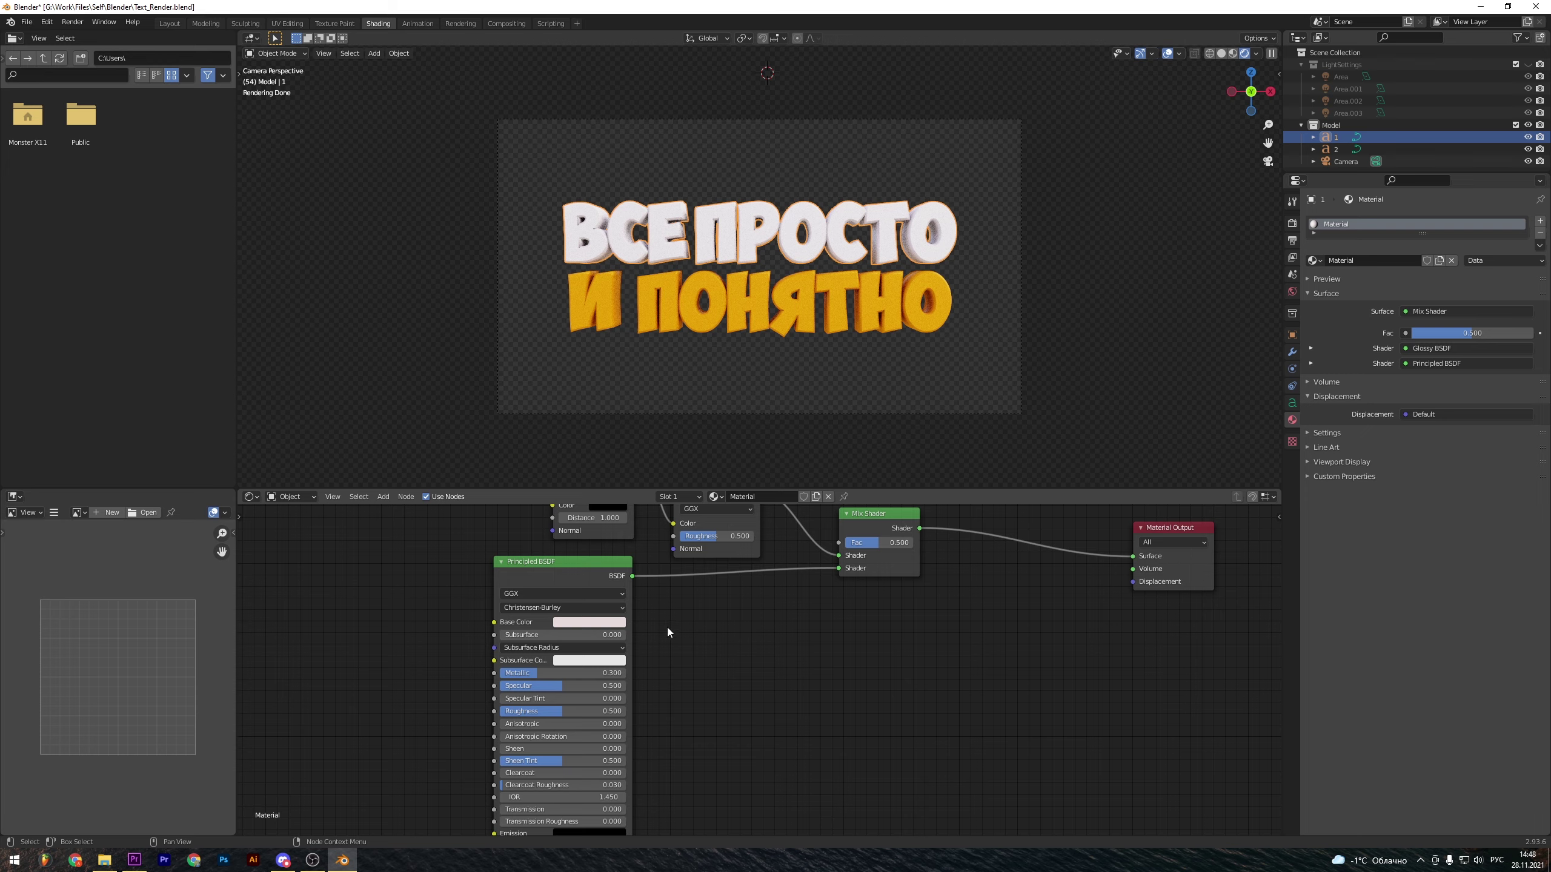
{"action": "left_click", "coordinate": [578, 623]}
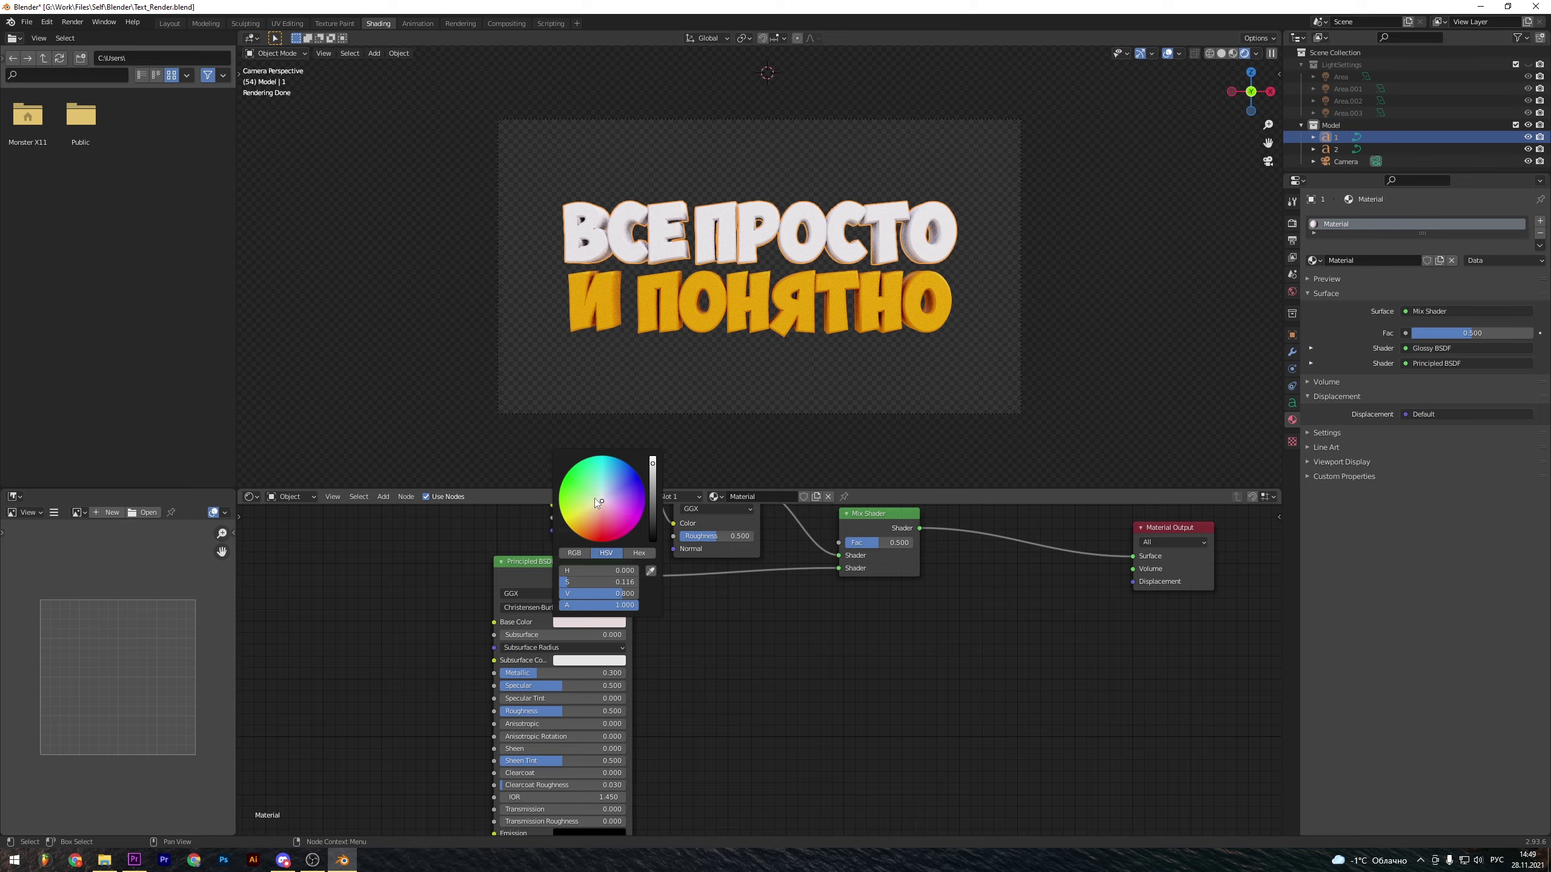
{"action": "left_click_drag", "start_coordinate": [602, 500], "coordinate": [597, 526]}
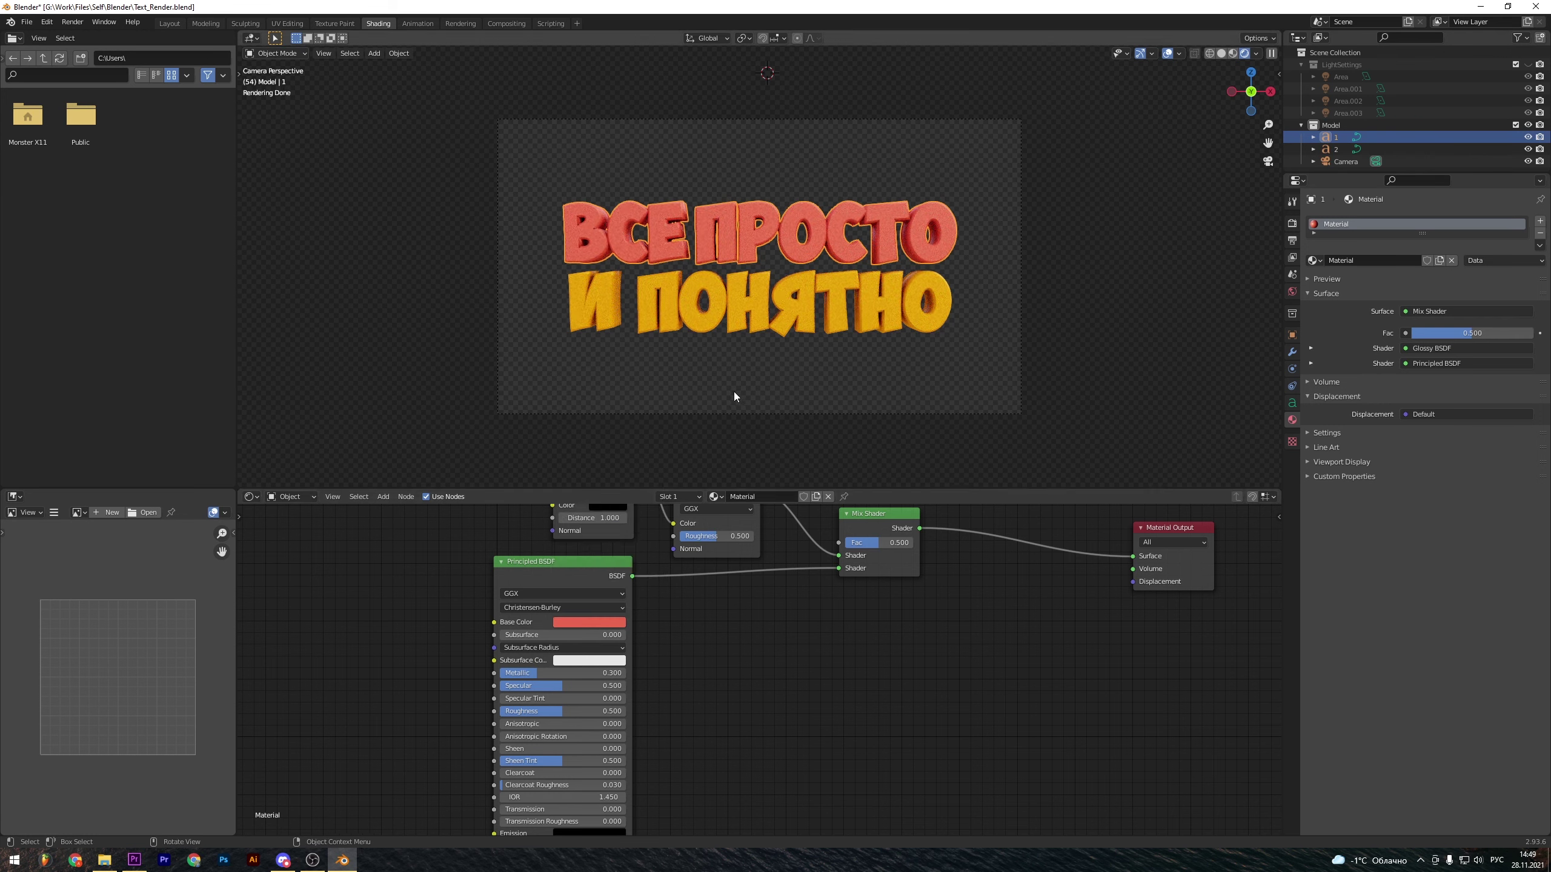
Set the lower text's Base Color to blue and return to the Layout workspace.
{"action": "left_click", "coordinate": [685, 313]}
{"action": "middle_click_drag", "start_coordinate": [657, 629], "coordinate": [699, 525]}
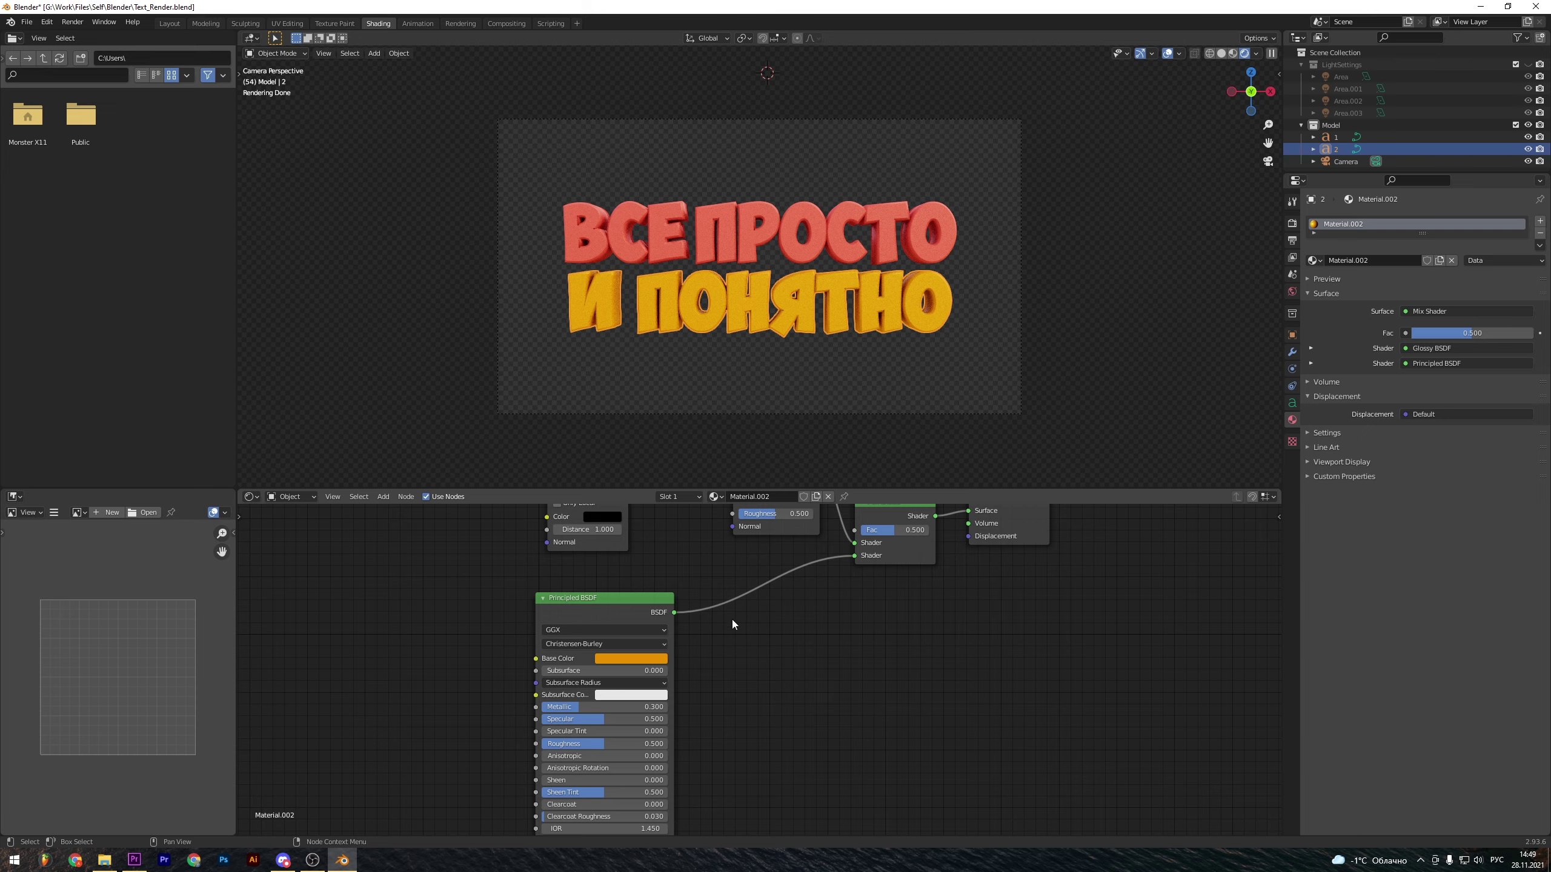
{"action": "left_click", "coordinate": [665, 658]}
{"action": "left_click_drag", "start_coordinate": [640, 550], "coordinate": [662, 522]}
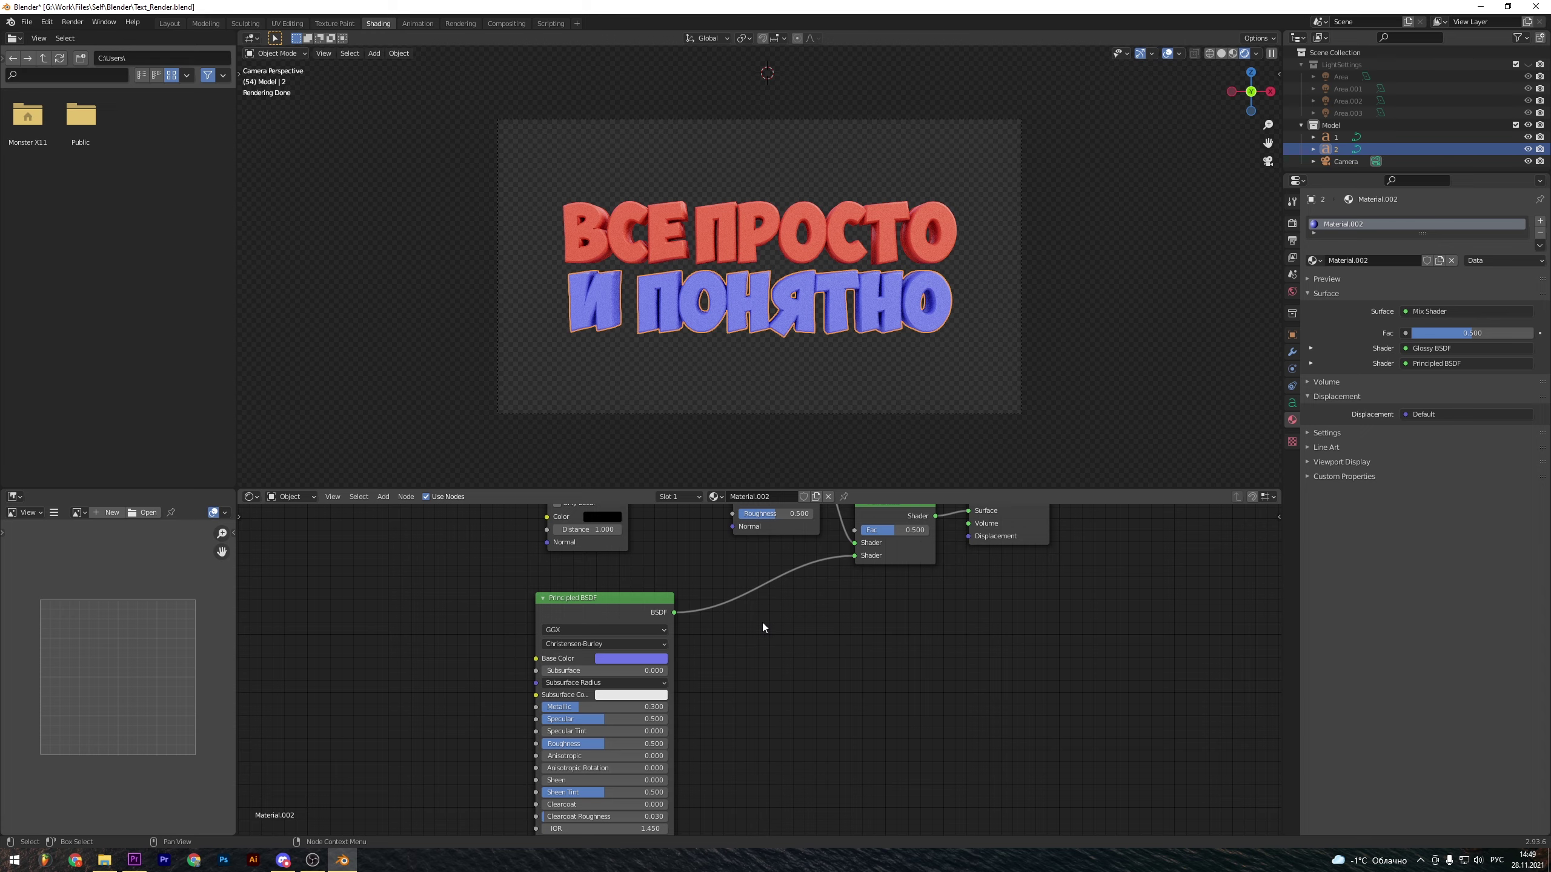
{"action": "left_click", "coordinate": [170, 26]}
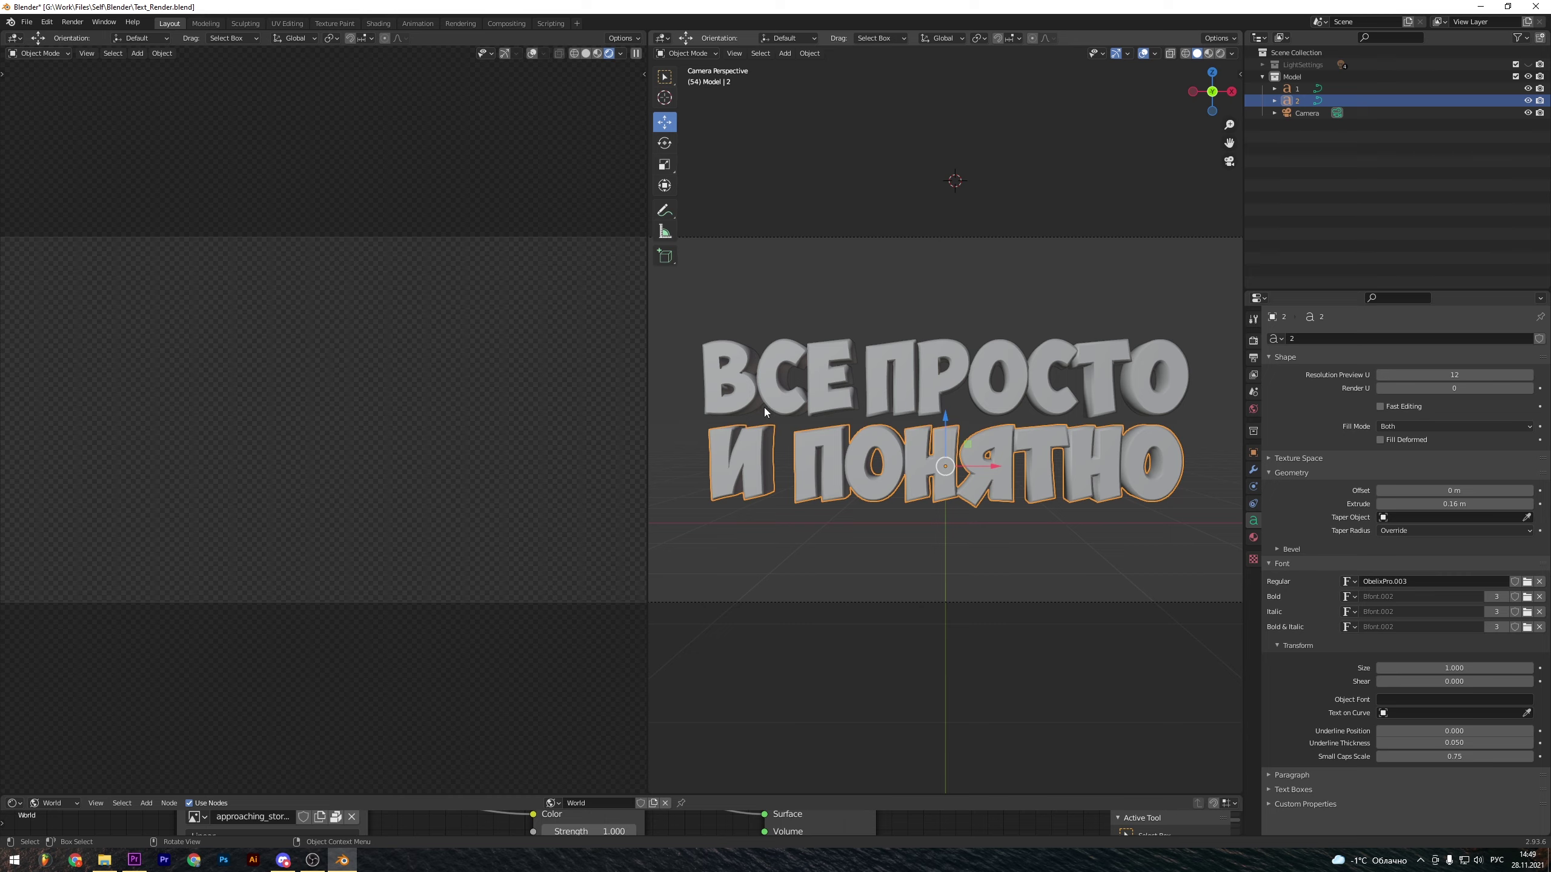
Try moving the upper text down along Z, then undo to keep it raised.
{"action": "left_click", "coordinate": [870, 554]}
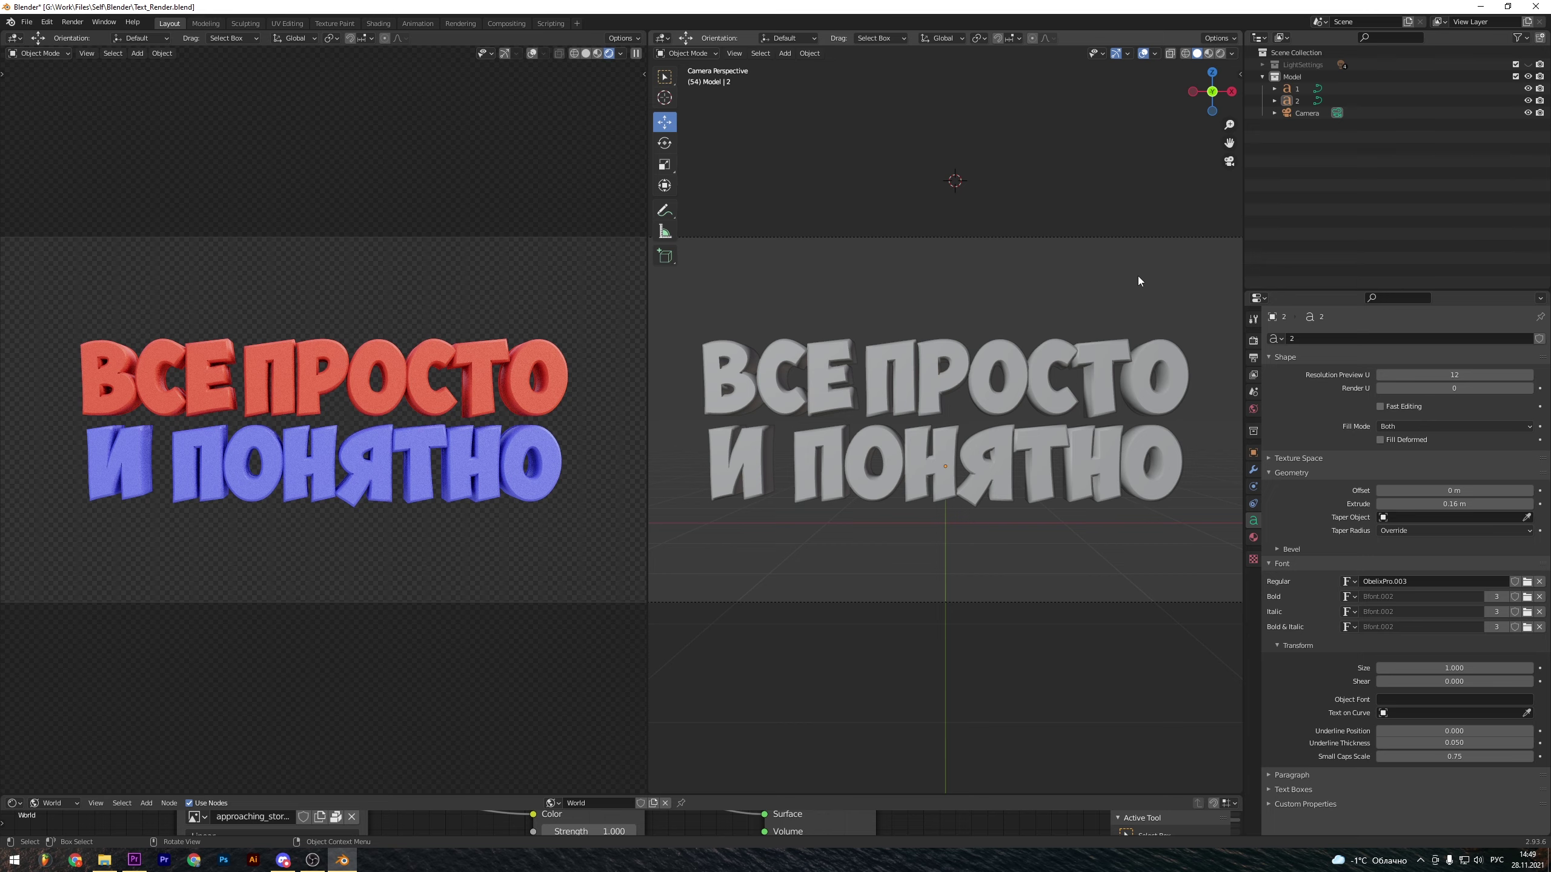
{"action": "middle_click_drag", "start_coordinate": [1143, 271], "coordinate": [1089, 309]}
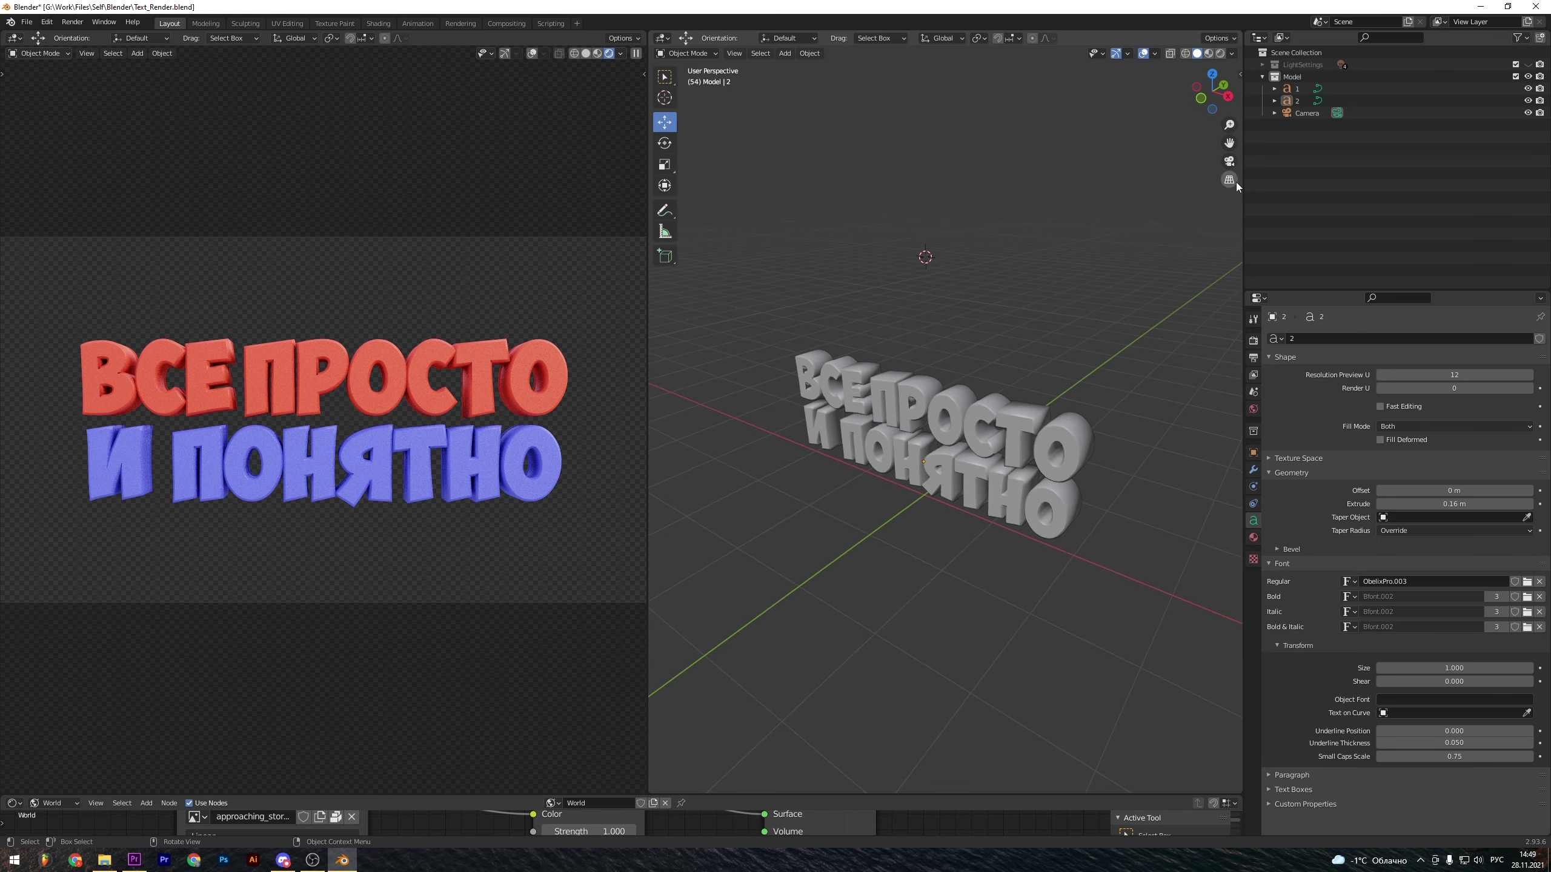
{"action": "left_click", "coordinate": [957, 406]}
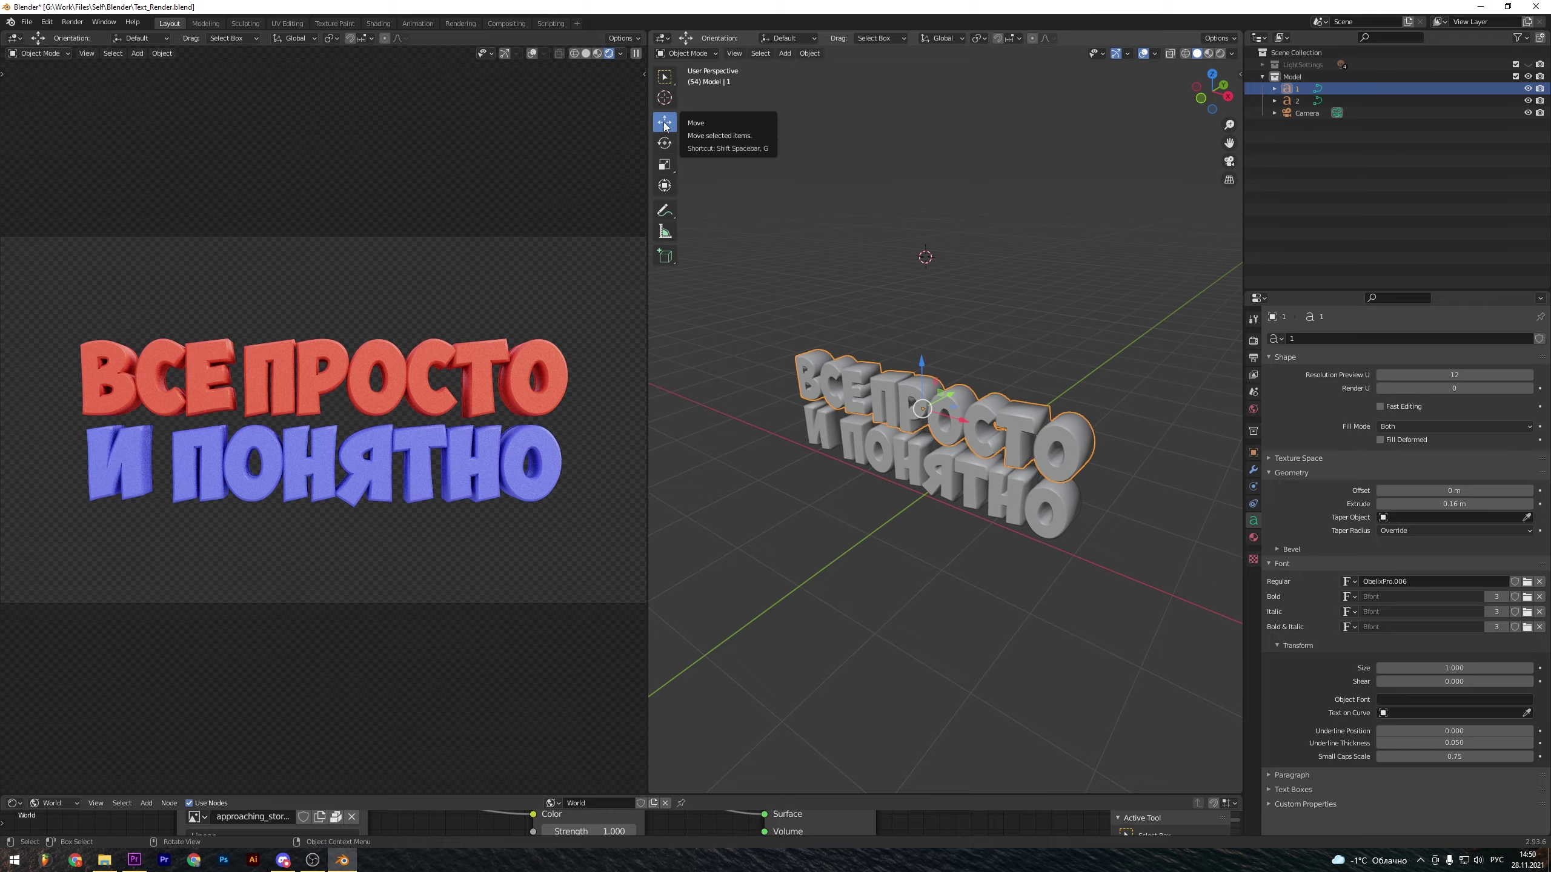
{"action": "key", "text": "g"}
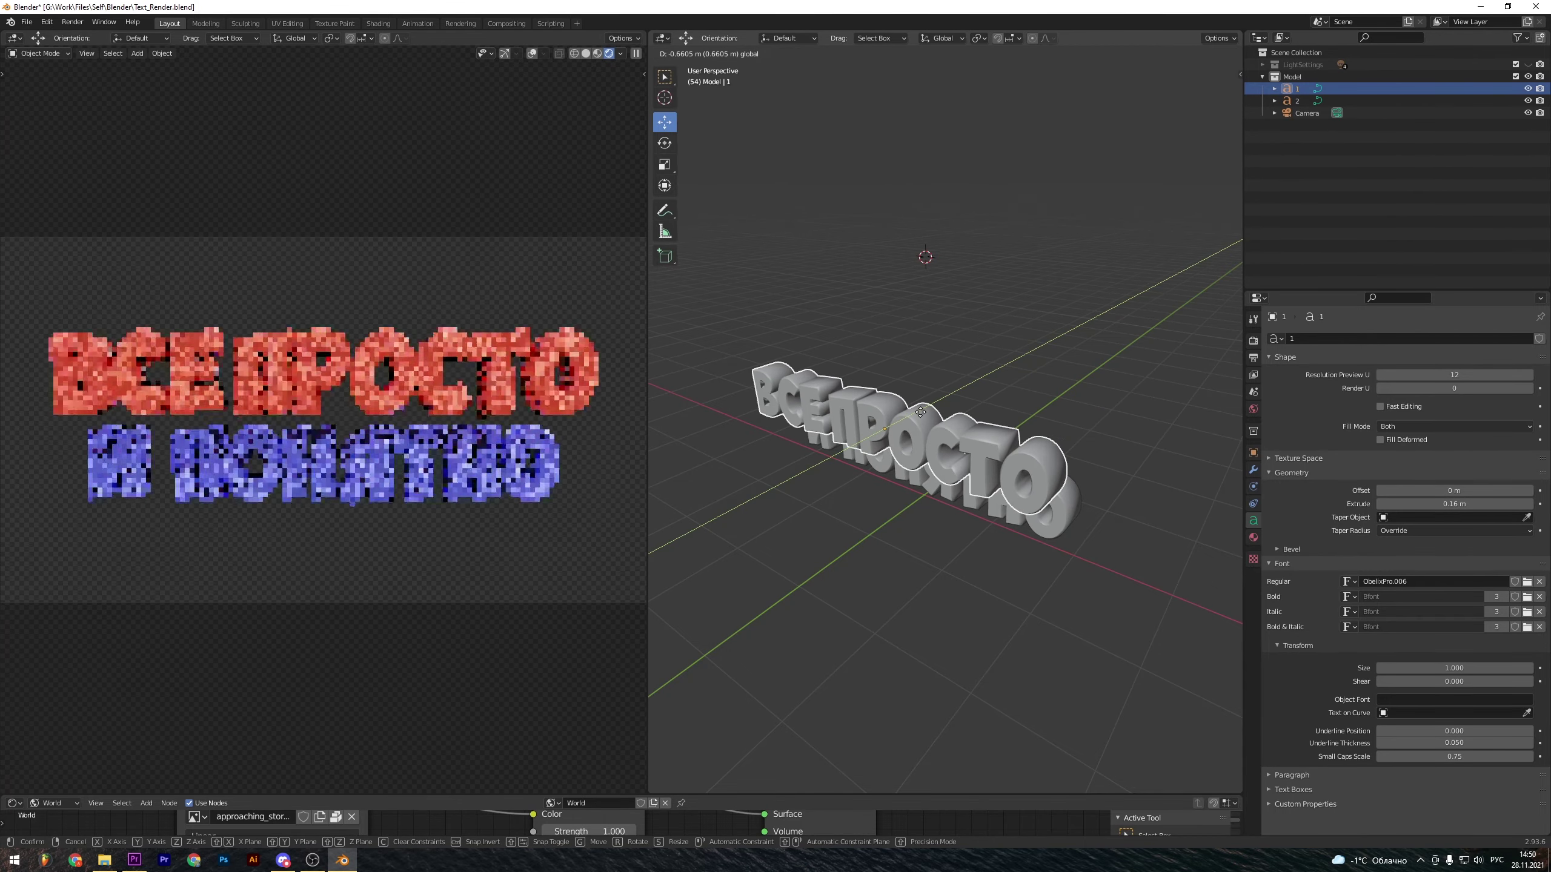
{"action": "key", "text": "z"}
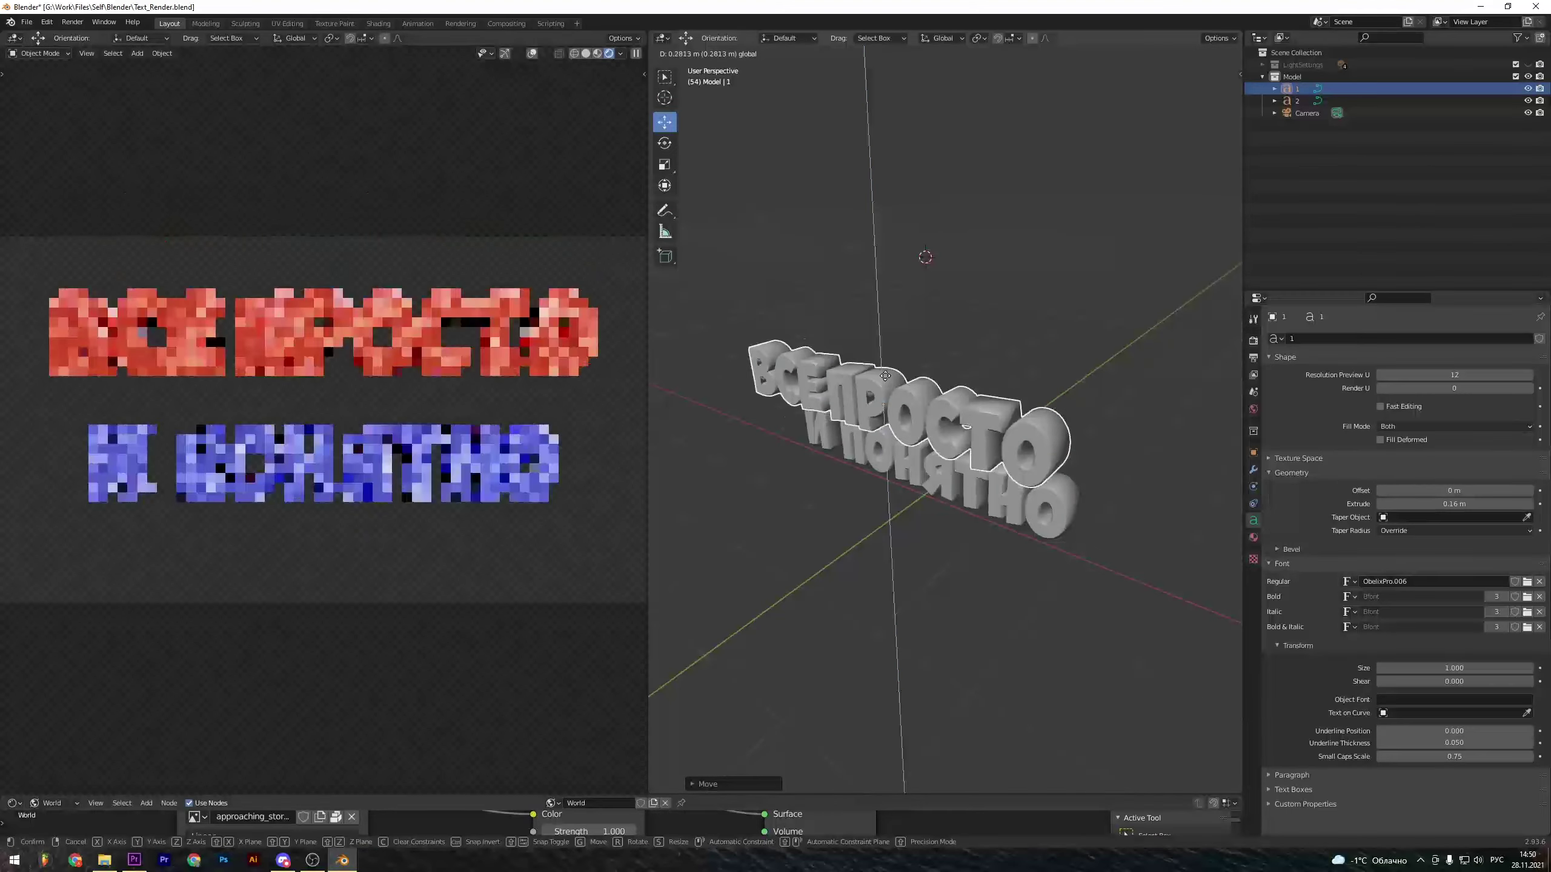
{"action": "left_click", "coordinate": [931, 487]}
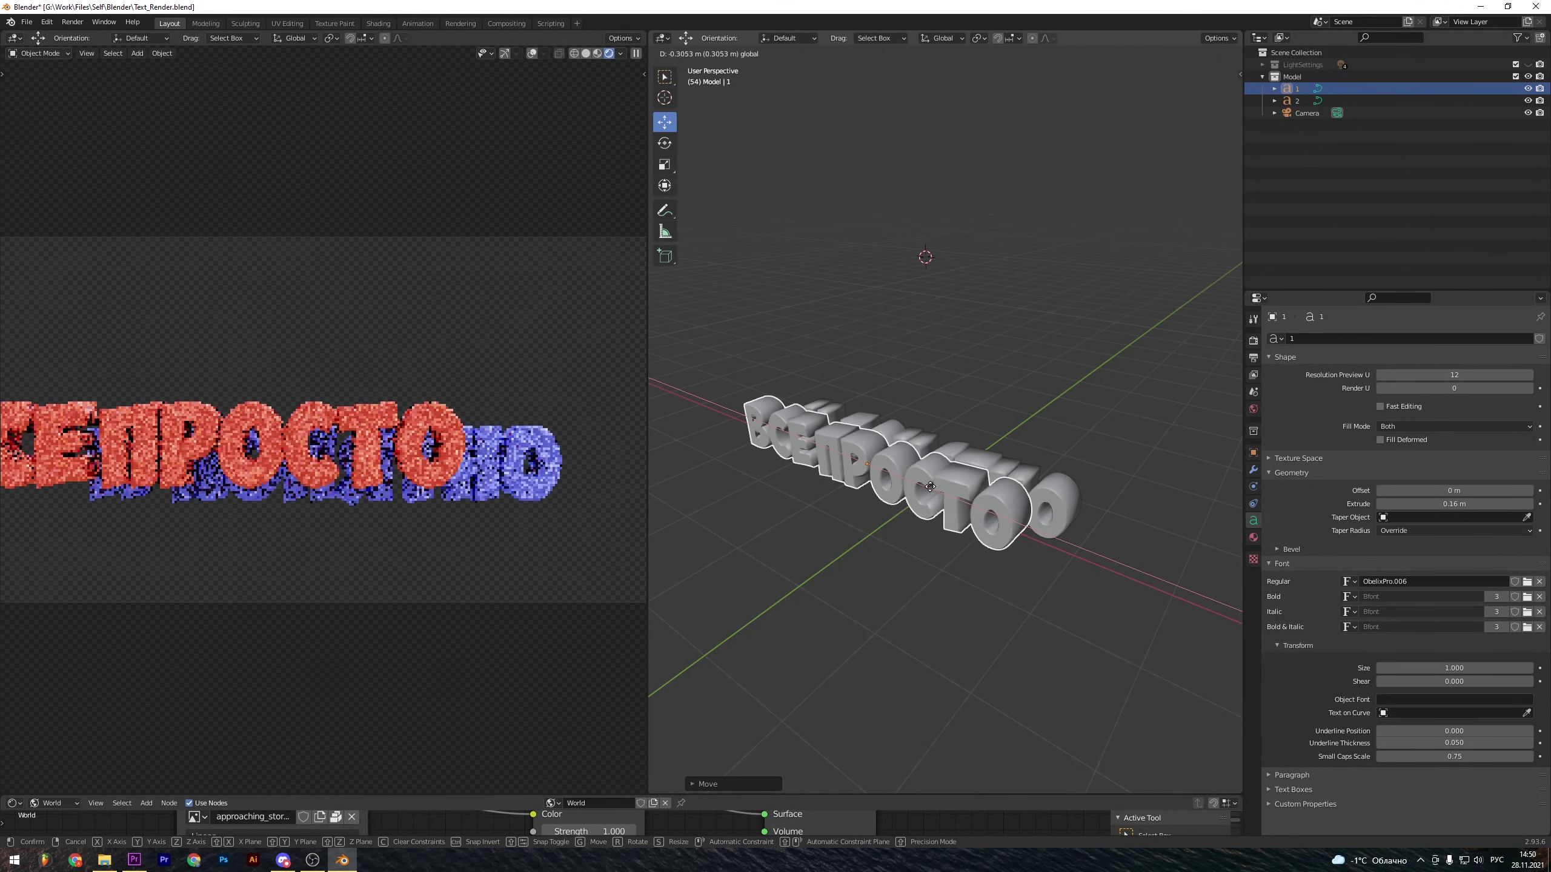
{"action": "key", "text": "ctrl+z"}
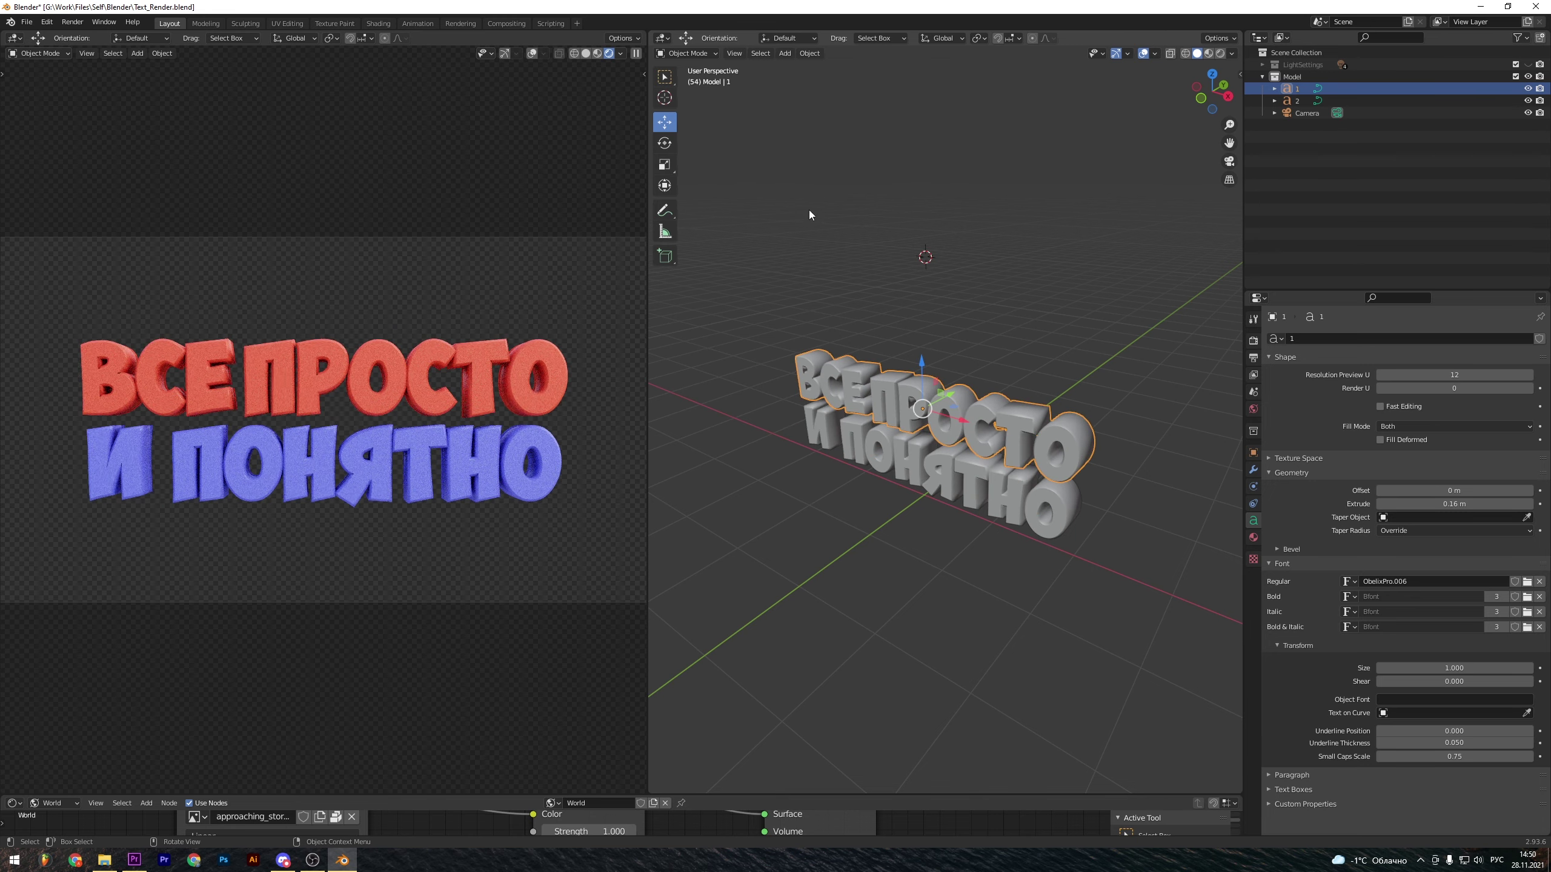
Rotate the upper text about 24 degrees and the lower text around the vertical Z axis.
{"action": "left_click", "coordinate": [665, 144]}
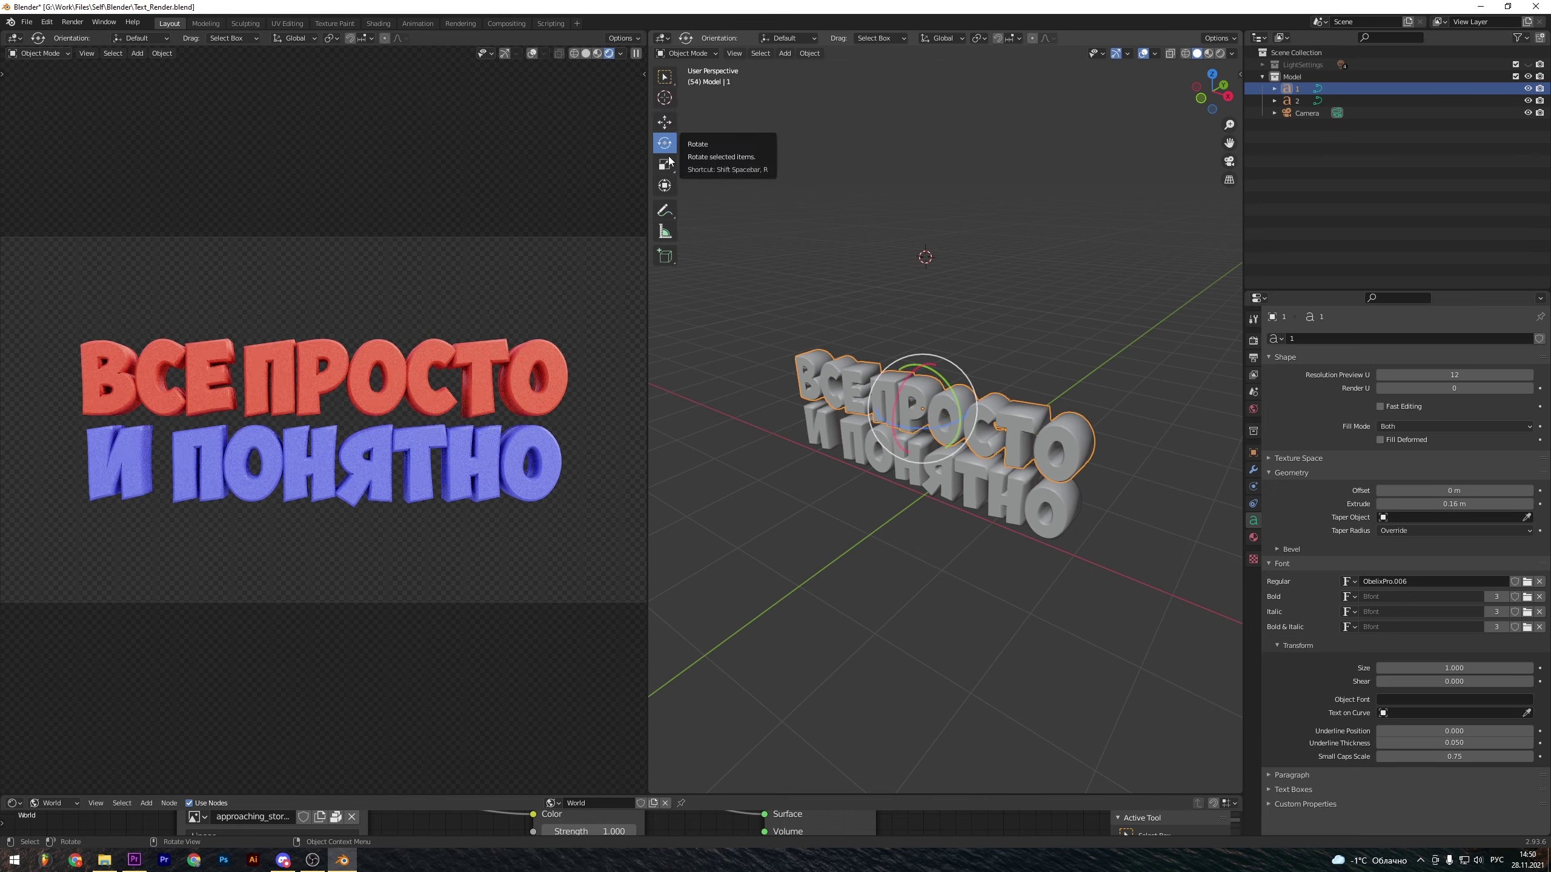
{"action": "left_click_drag", "start_coordinate": [927, 428], "coordinate": [923, 429]}
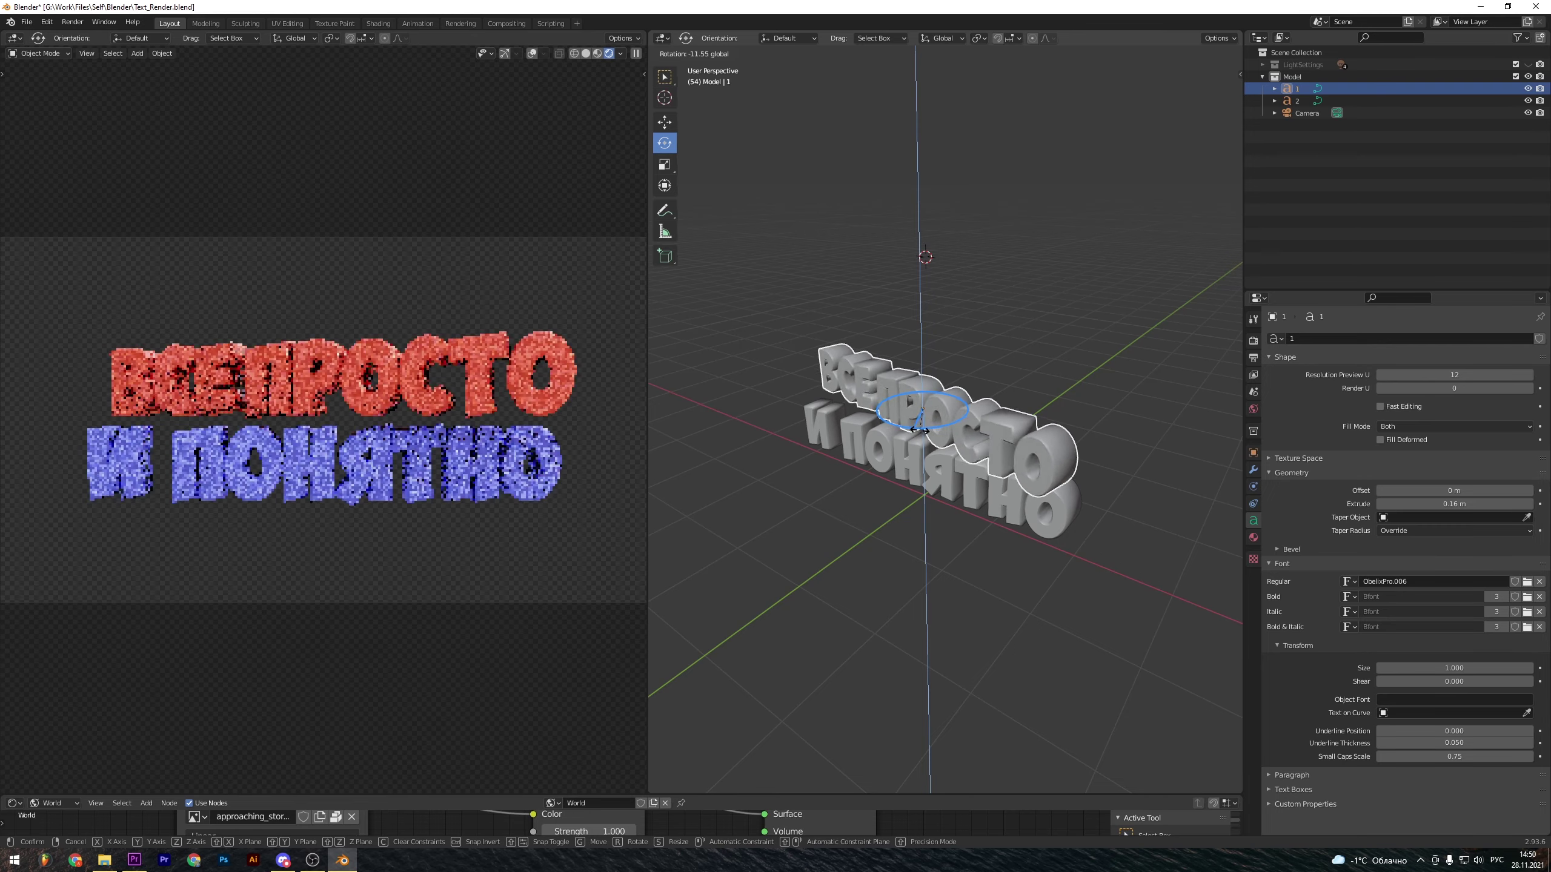
{"action": "left_click_drag", "start_coordinate": [923, 429], "coordinate": [932, 429]}
{"action": "left_click", "coordinate": [940, 460]}
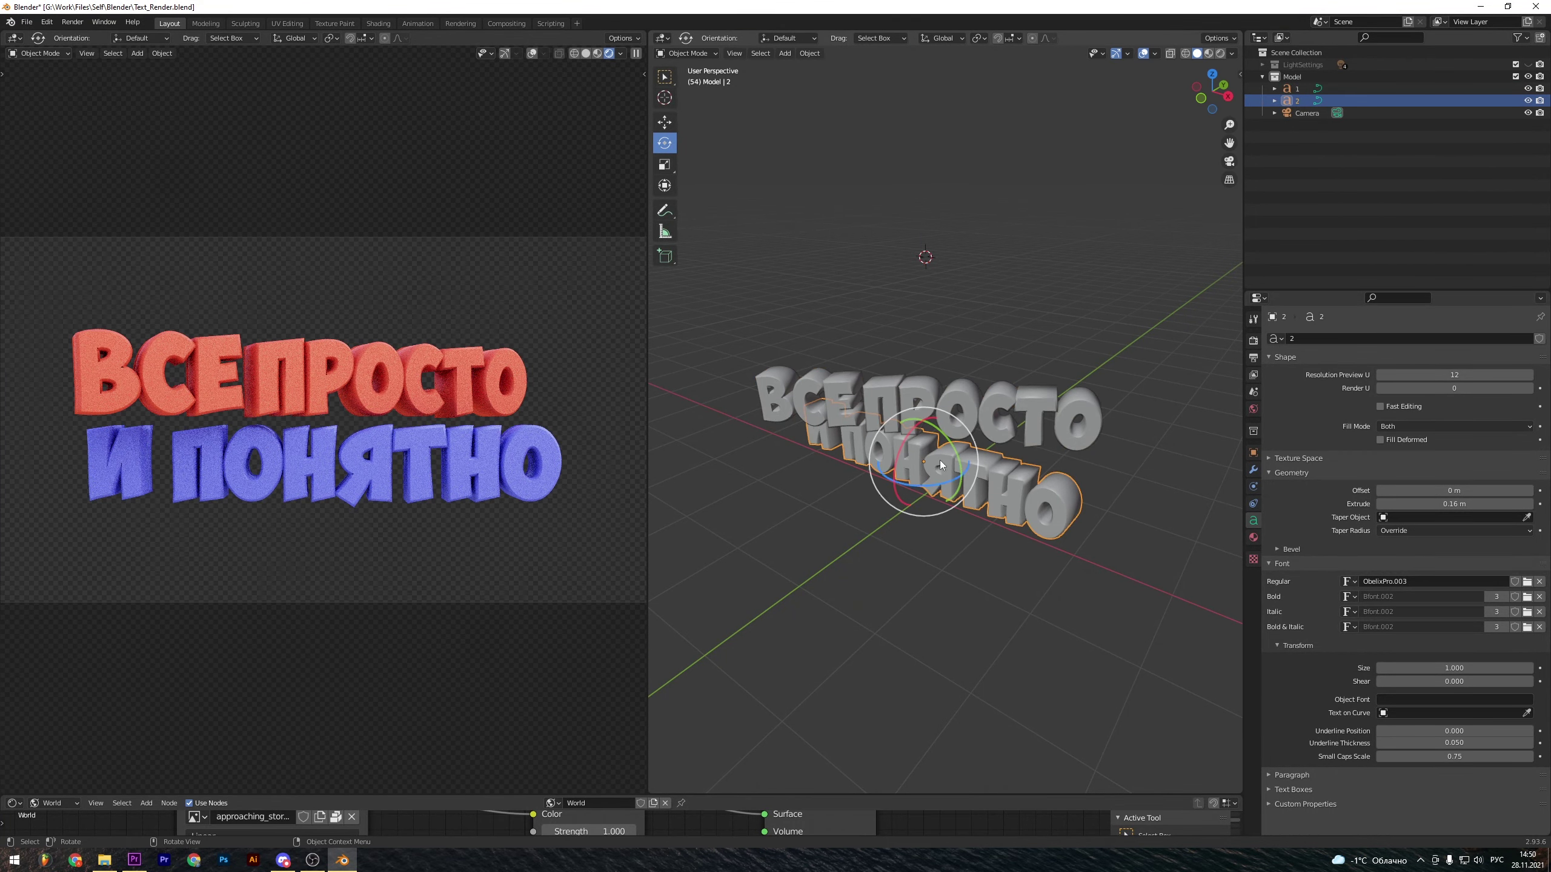
{"action": "left_click_drag", "start_coordinate": [942, 484], "coordinate": [937, 480]}
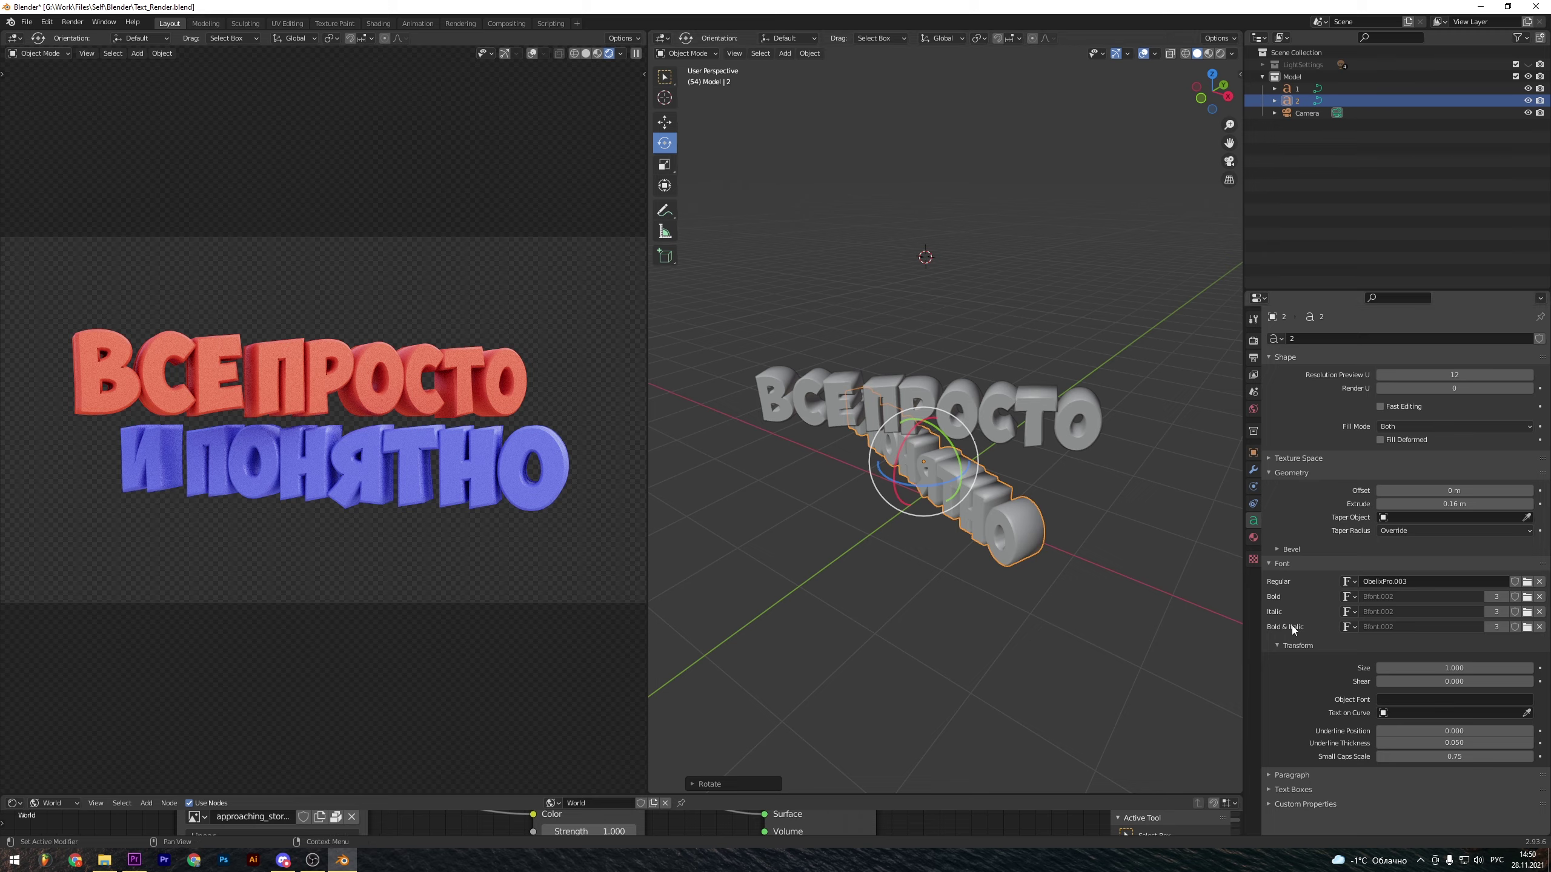
Try a 1.41 font size on the lower line, cancel back to 1.000, and view through the camera.
{"action": "left_click_drag", "start_coordinate": [1453, 667], "coordinate": [1493, 668]}
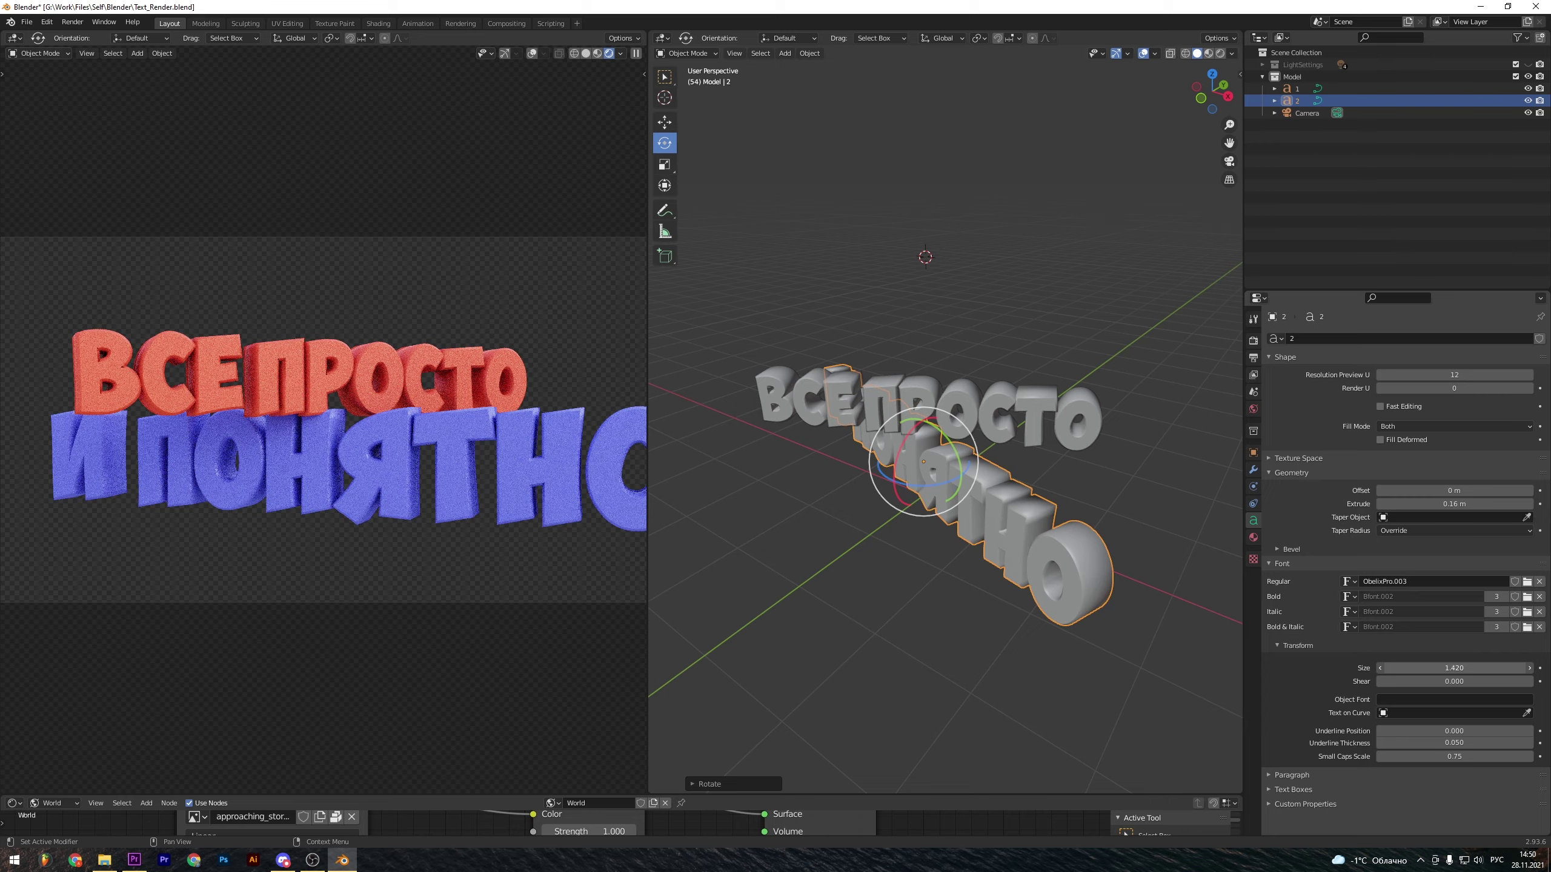
{"action": "key", "text": "Escape"}
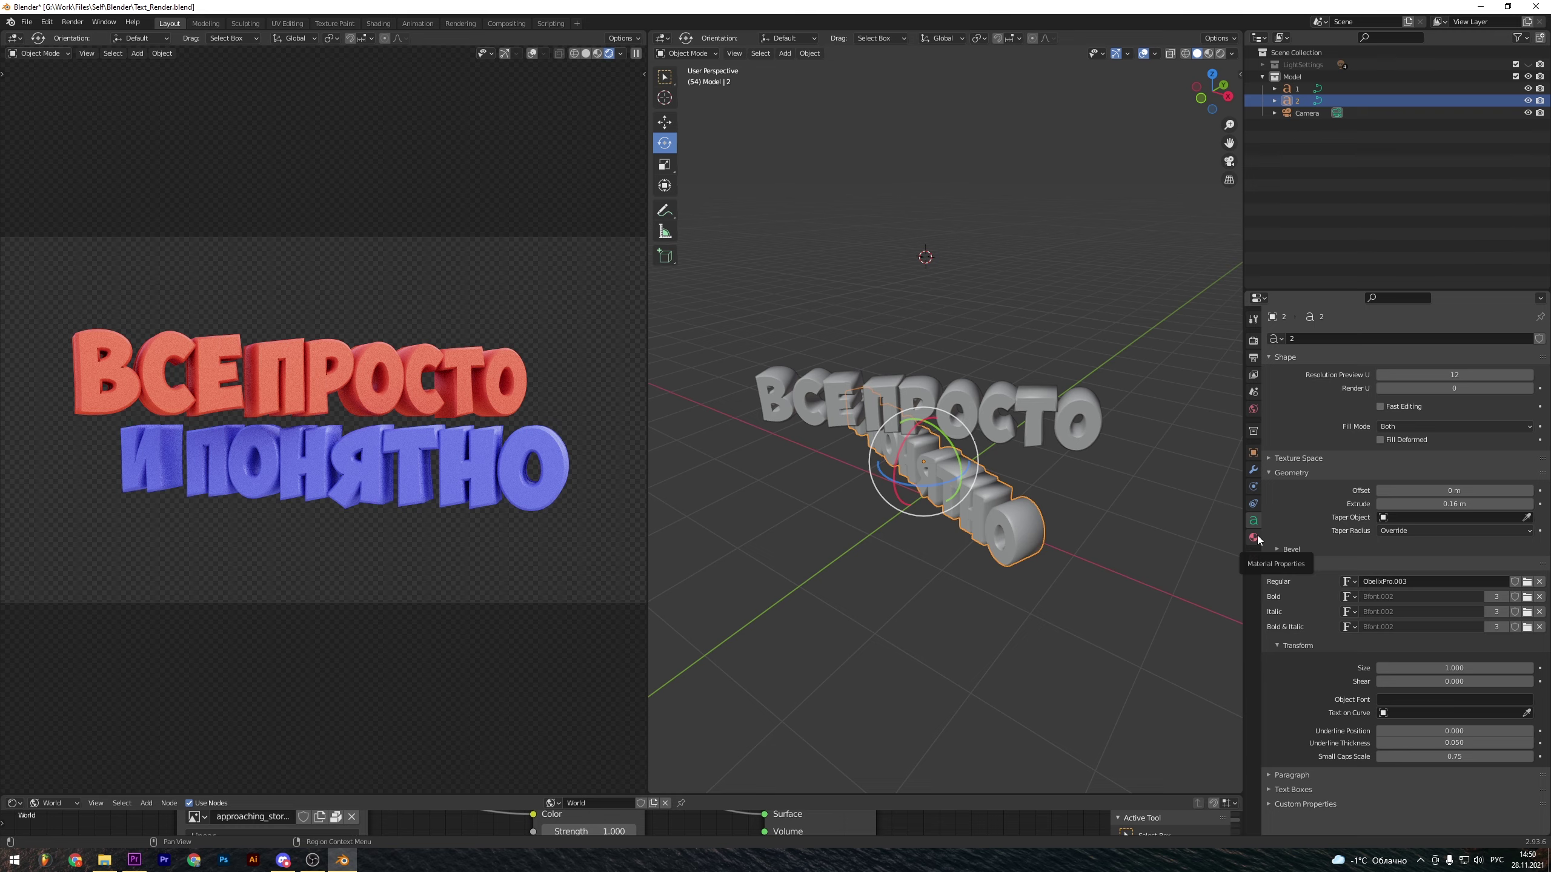
{"action": "left_click", "coordinate": [1078, 528]}
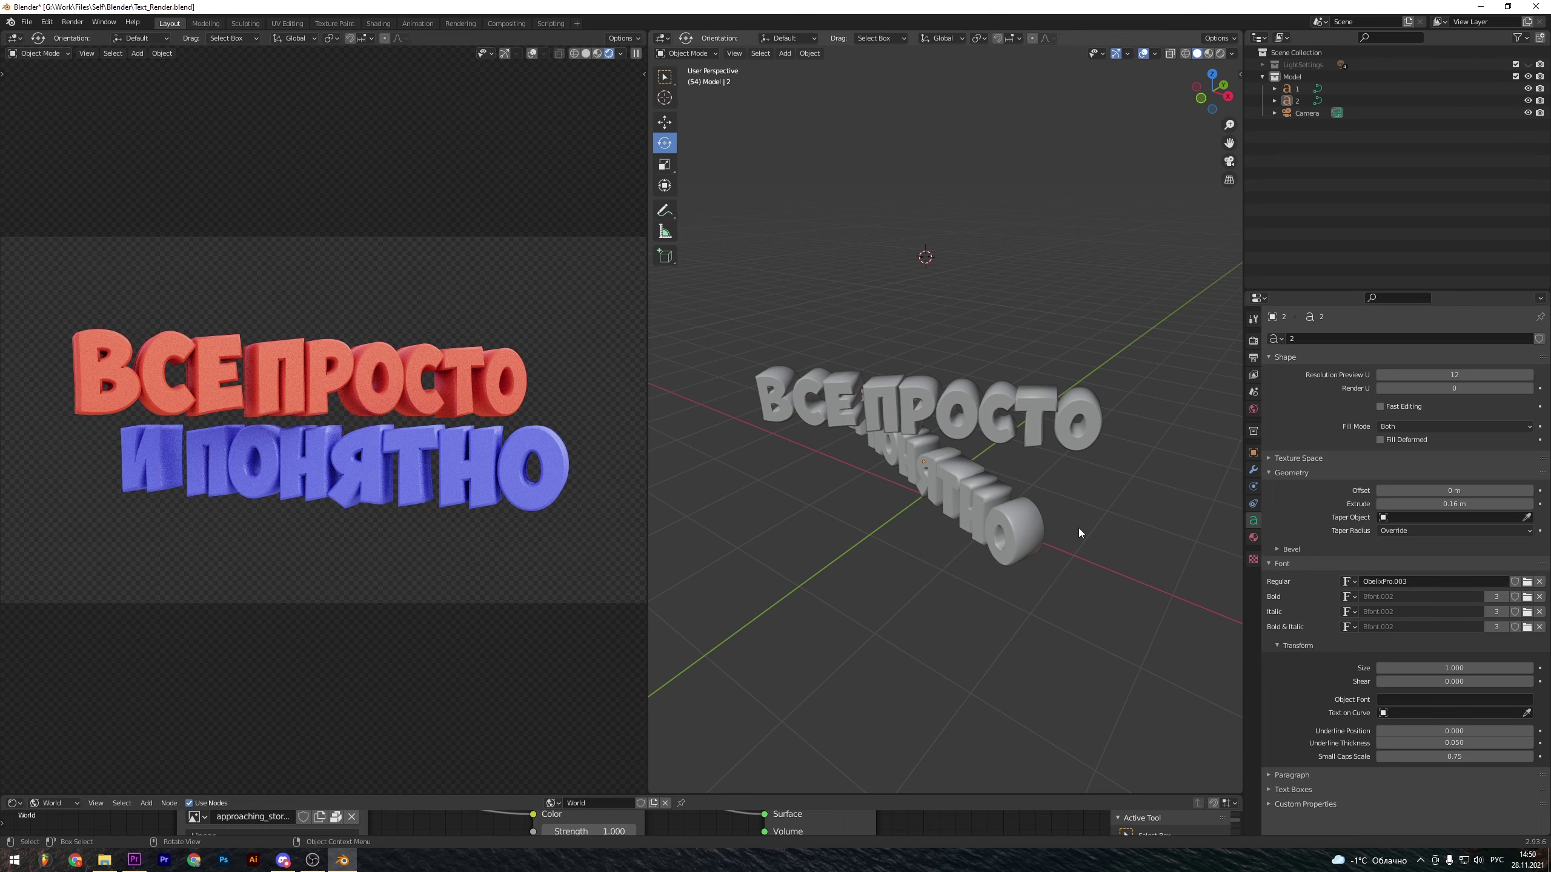
{"action": "key", "text": "KP_0"}
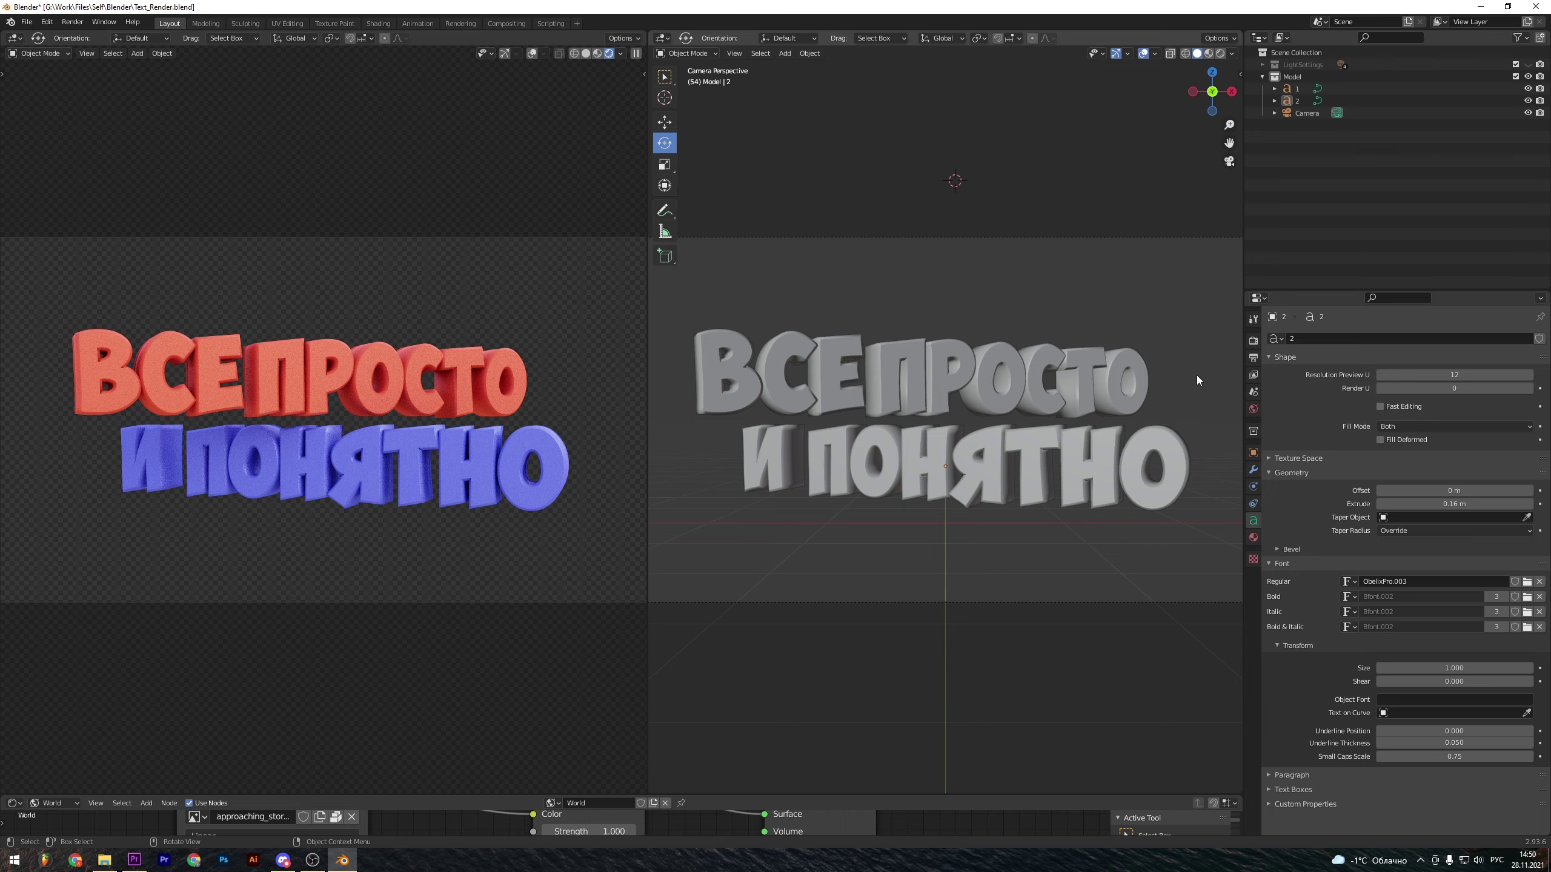
Select the camera, orbit to see it from outside, and pick the Move tool.
{"action": "left_click", "coordinate": [1305, 114]}
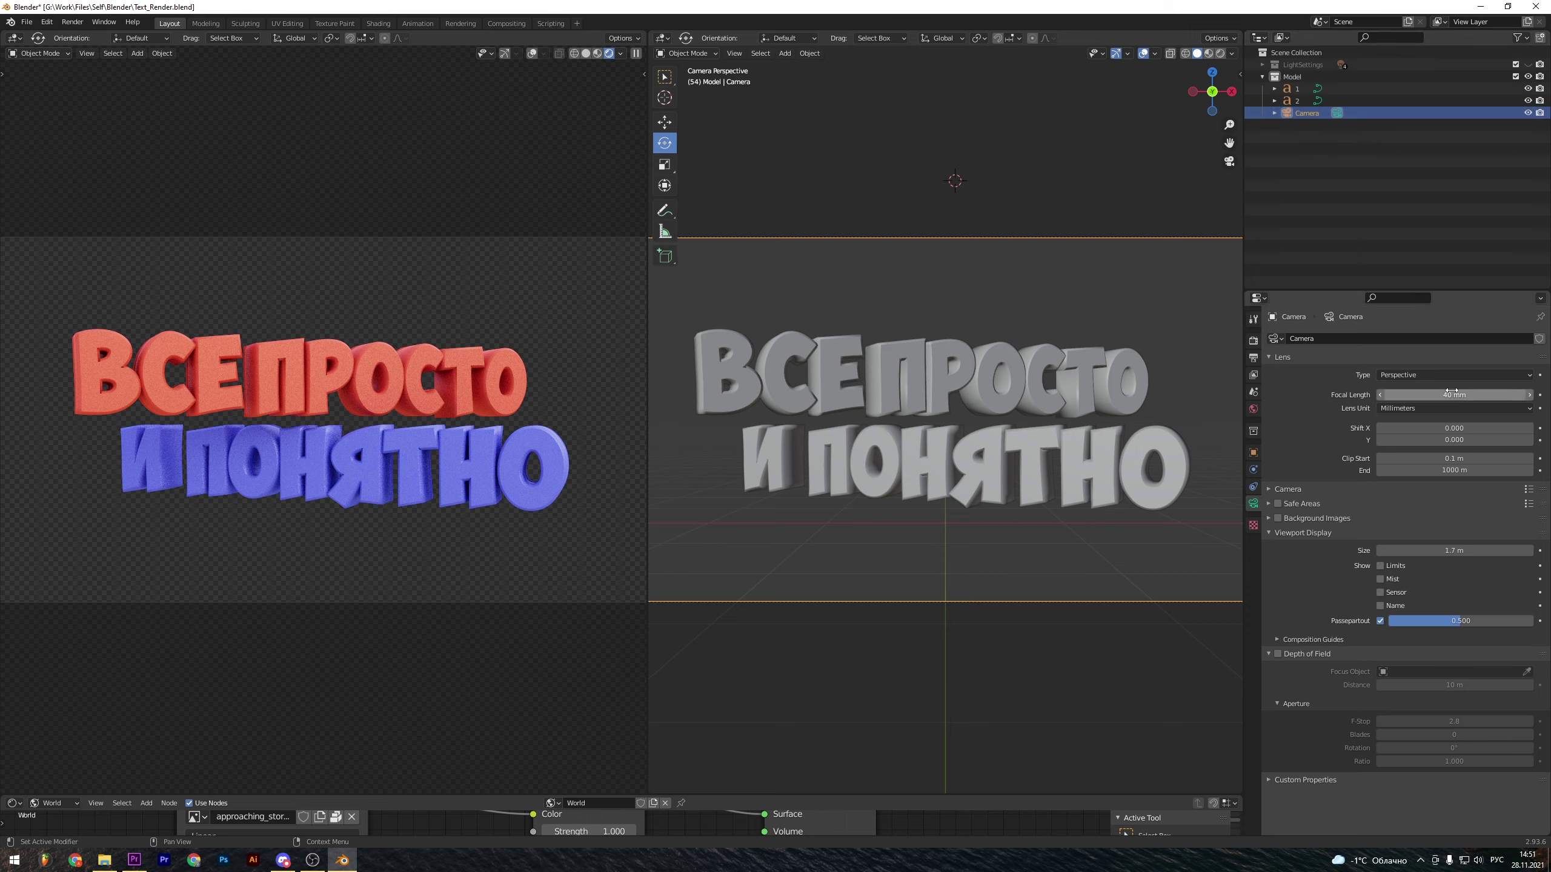
{"action": "mouse_move", "coordinate": [1004, 431]}
{"action": "middle_mouse_down"}
{"action": "mouse_move", "coordinate": [1093, 401]}
{"action": "mouse_move", "coordinate": [919, 448]}
{"action": "middle_mouse_up"}
{"action": "left_click", "coordinate": [665, 121]}
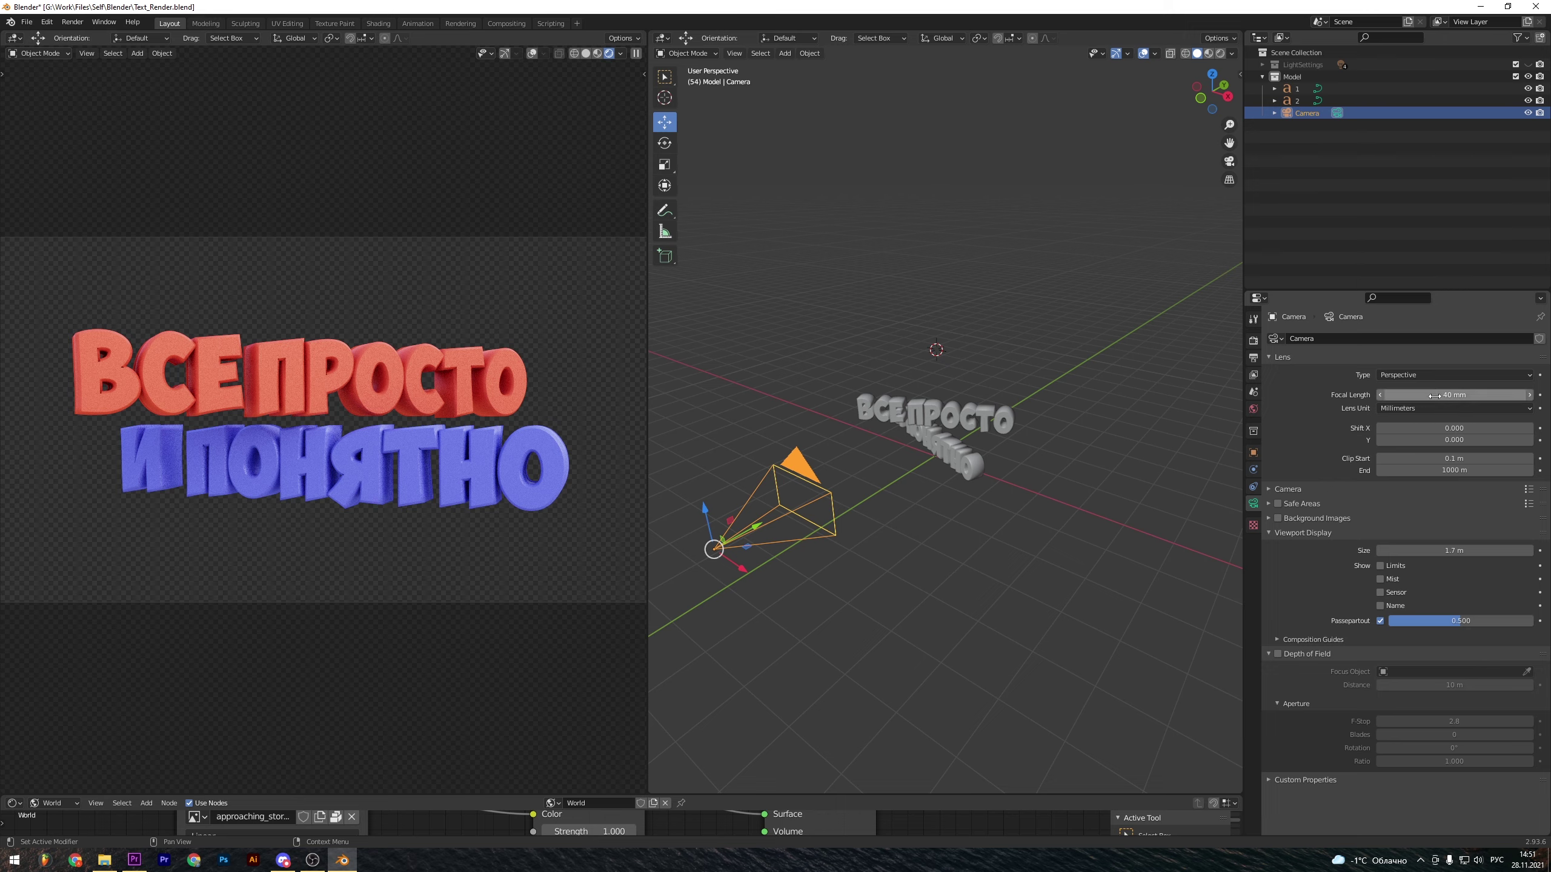
Try camera focal lengths such as 85 mm and 50 mm, leaving it at 40 mm.
{"action": "mouse_move", "coordinate": [1437, 393]}
{"action": "left_mouse_down"}
{"action": "mouse_move", "coordinate": [1538, 394]}
{"action": "mouse_move", "coordinate": [1483, 394]}
{"action": "left_mouse_up"}
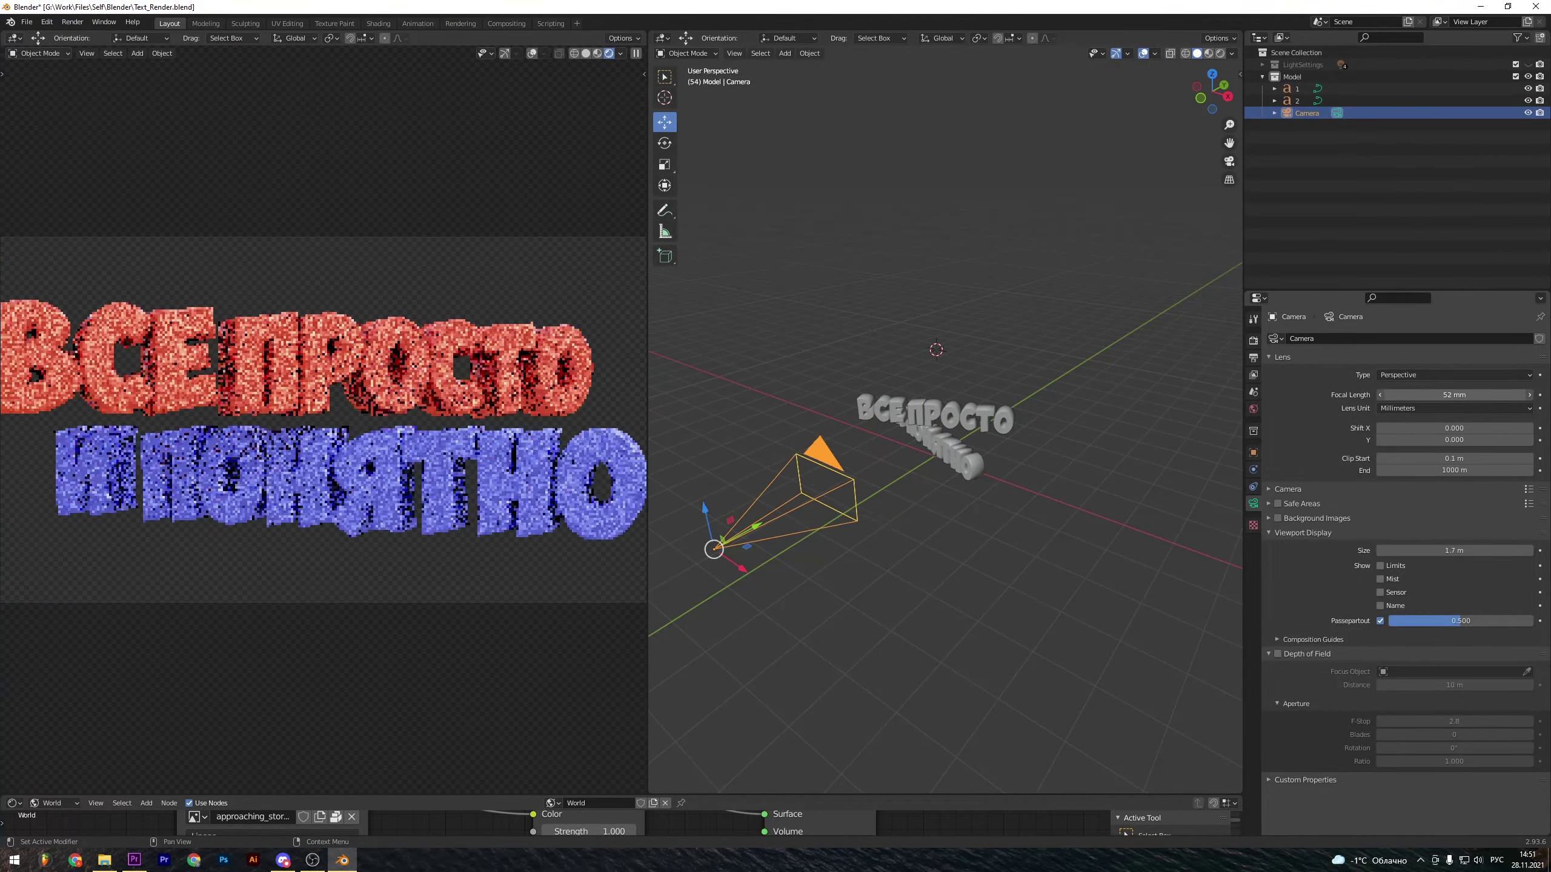
{"action": "left_click_drag", "start_coordinate": [1453, 394], "coordinate": [1417, 406]}
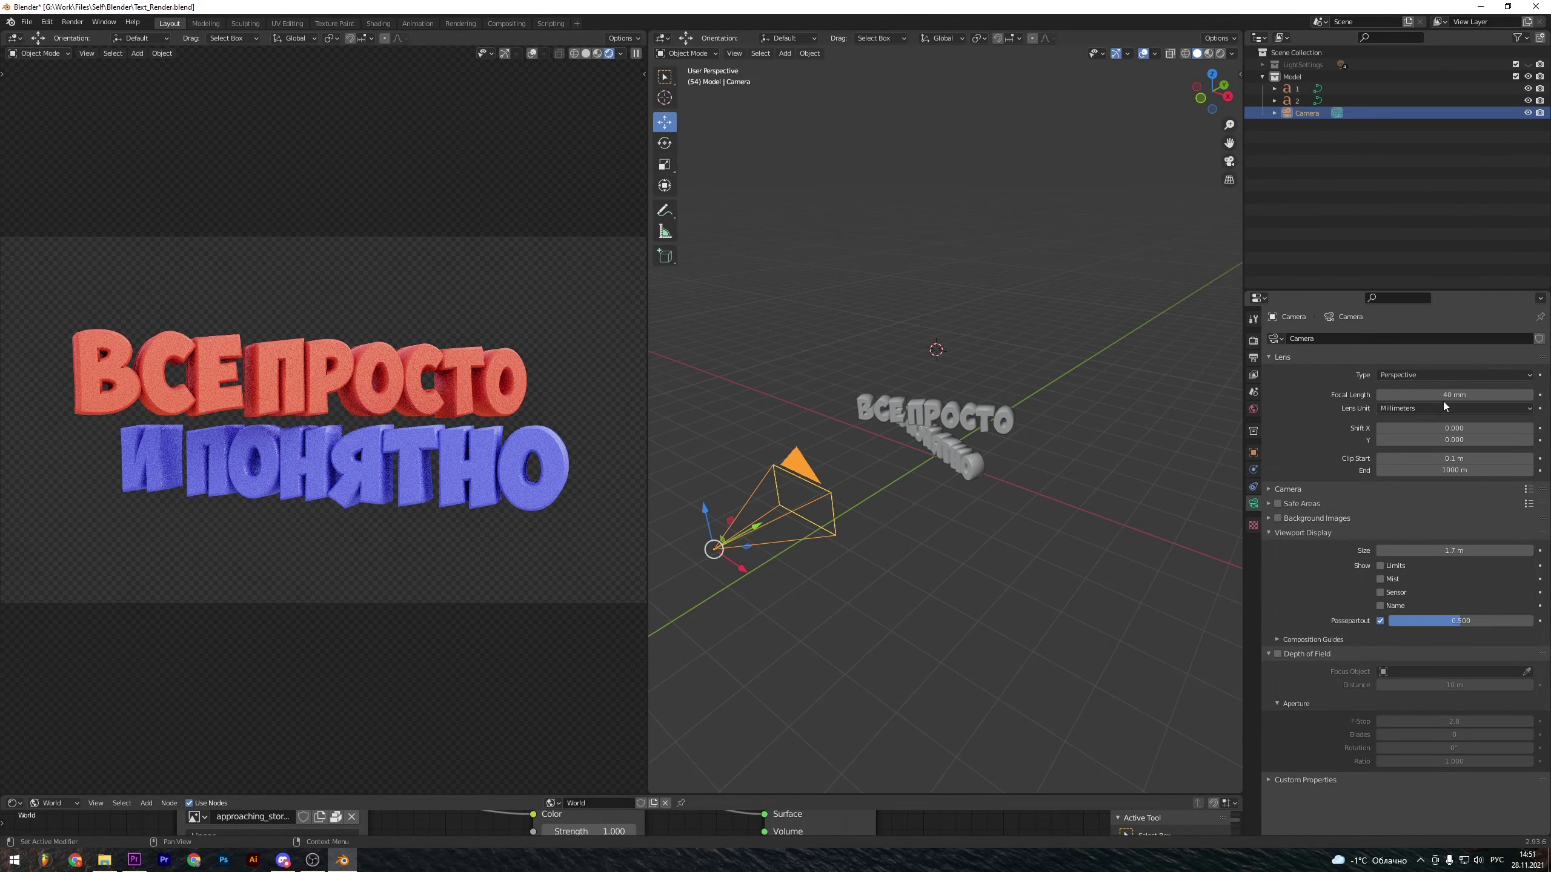
{"action": "left_click_drag", "start_coordinate": [1446, 395], "coordinate": [1478, 396]}
{"action": "key", "text": "ctrl+z"}
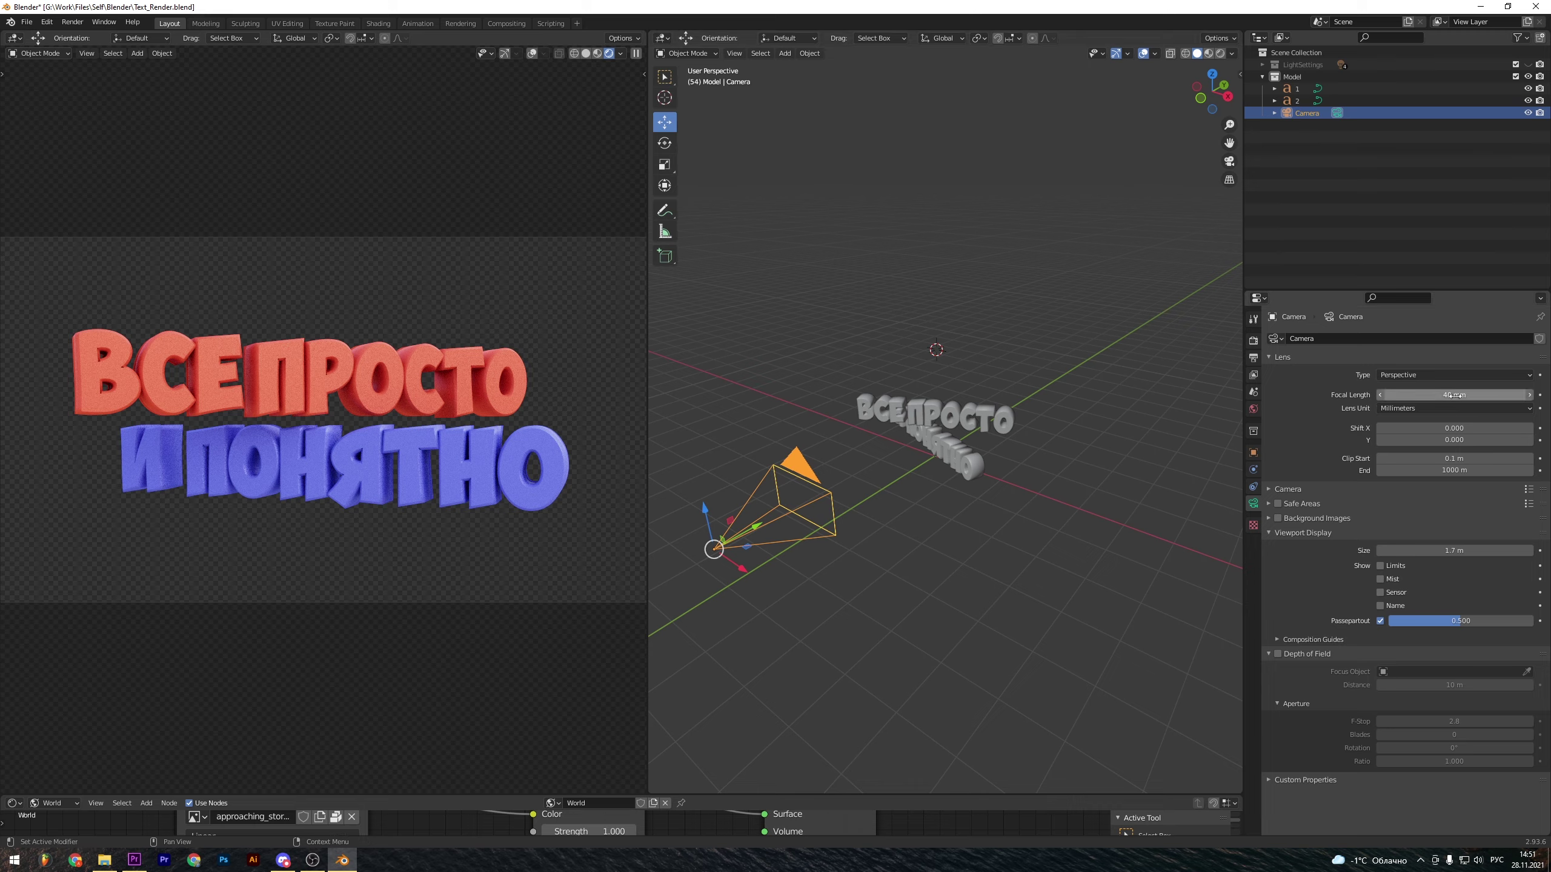
{"action": "left_click_drag", "start_coordinate": [1454, 394], "coordinate": [1530, 394]}
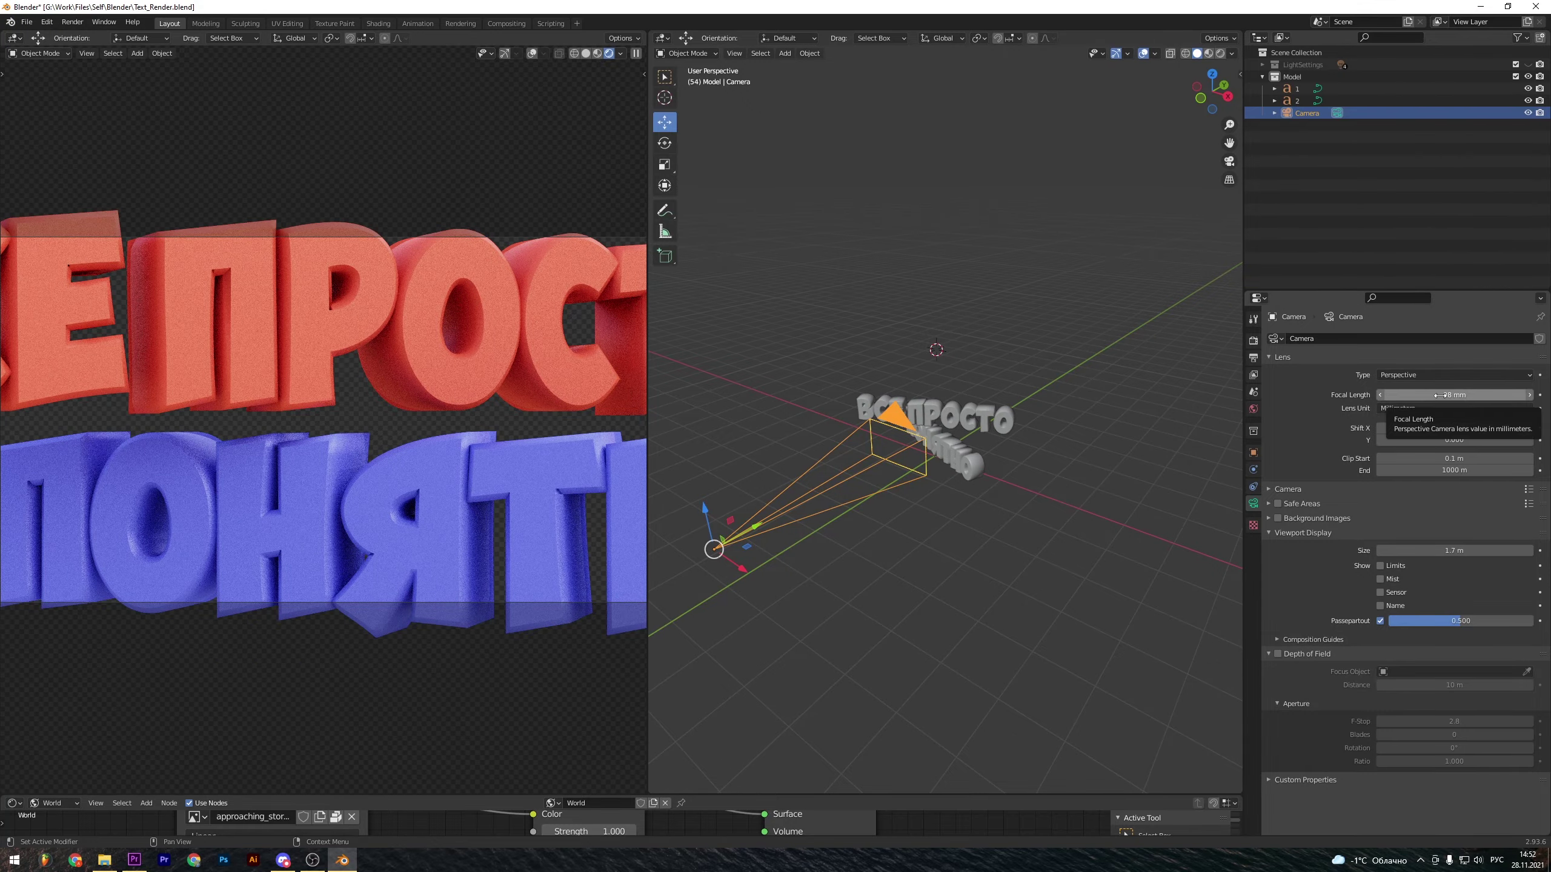
{"action": "left_click_drag", "start_coordinate": [1442, 394], "coordinate": [1368, 394]}
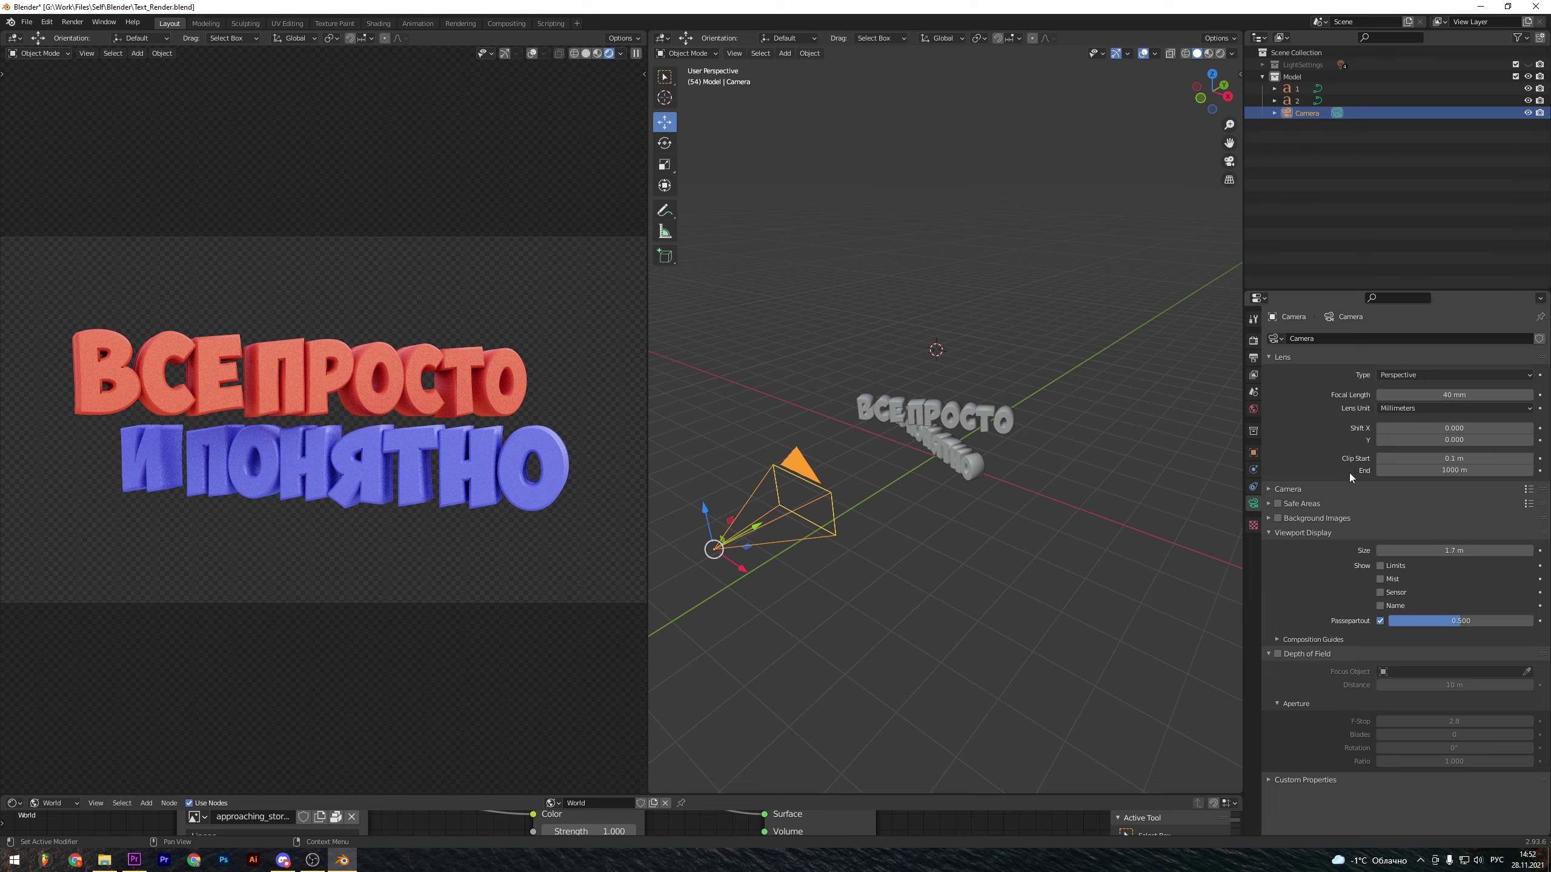
Reset the camera's Shift X/Y to 0, enlarge its display size, and view the text through the camera.
{"action": "mouse_move", "coordinate": [1417, 429]}
{"action": "left_mouse_down"}
{"action": "mouse_move", "coordinate": [1381, 429]}
{"action": "mouse_move", "coordinate": [1473, 440]}
{"action": "left_mouse_up"}
{"action": "key", "text": "BackSpace"}
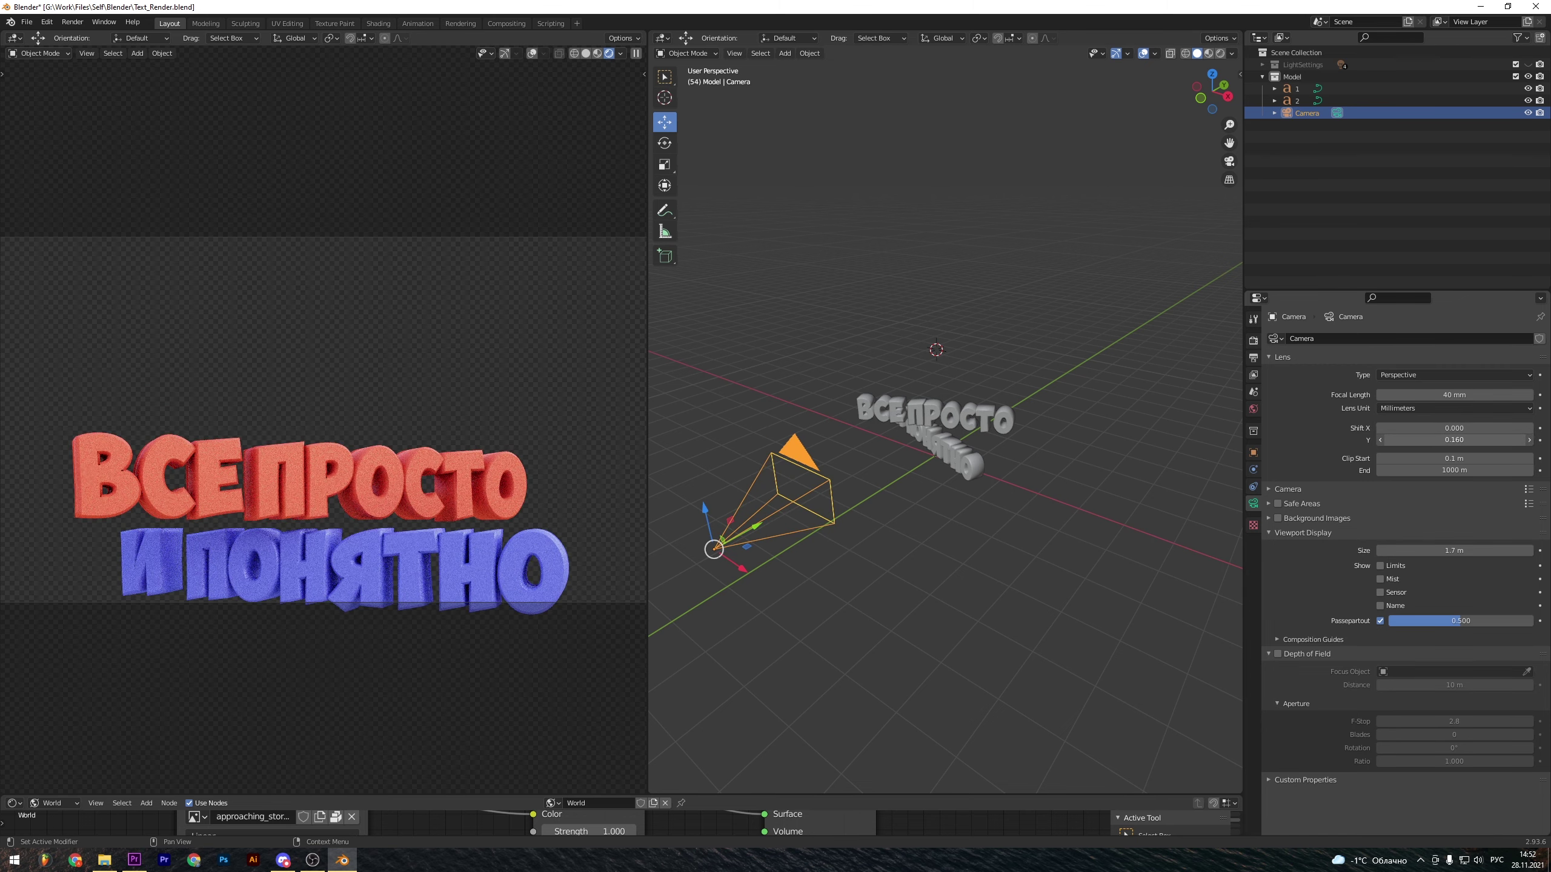
{"action": "key", "text": "ctrl+z"}
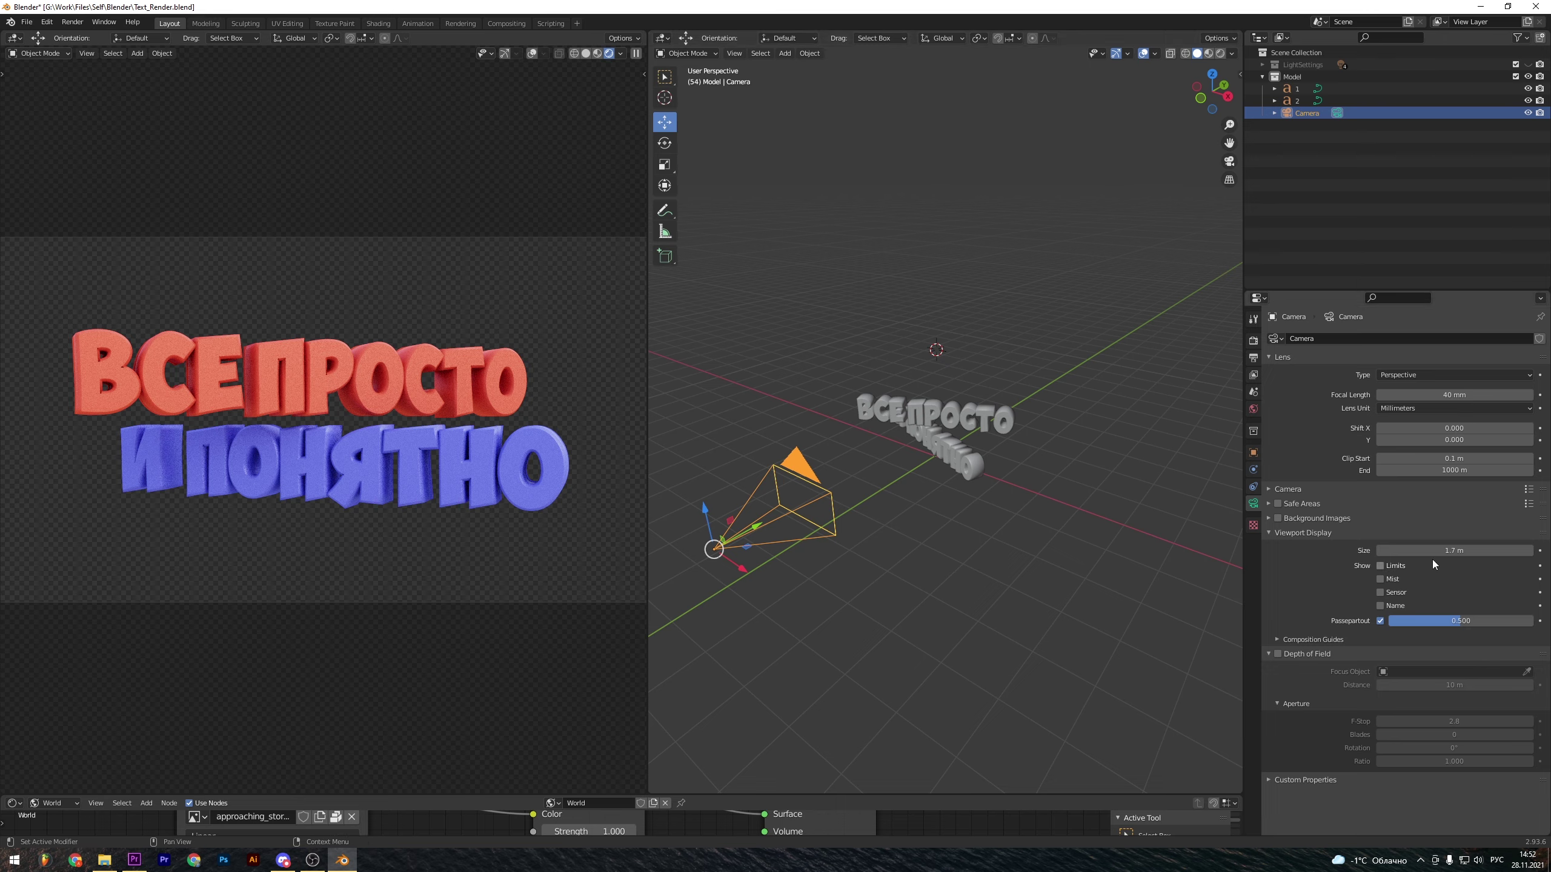
{"action": "mouse_move", "coordinate": [1432, 551]}
{"action": "left_mouse_down"}
{"action": "mouse_move", "coordinate": [1515, 550]}
{"action": "mouse_move", "coordinate": [1422, 565]}
{"action": "left_mouse_up"}
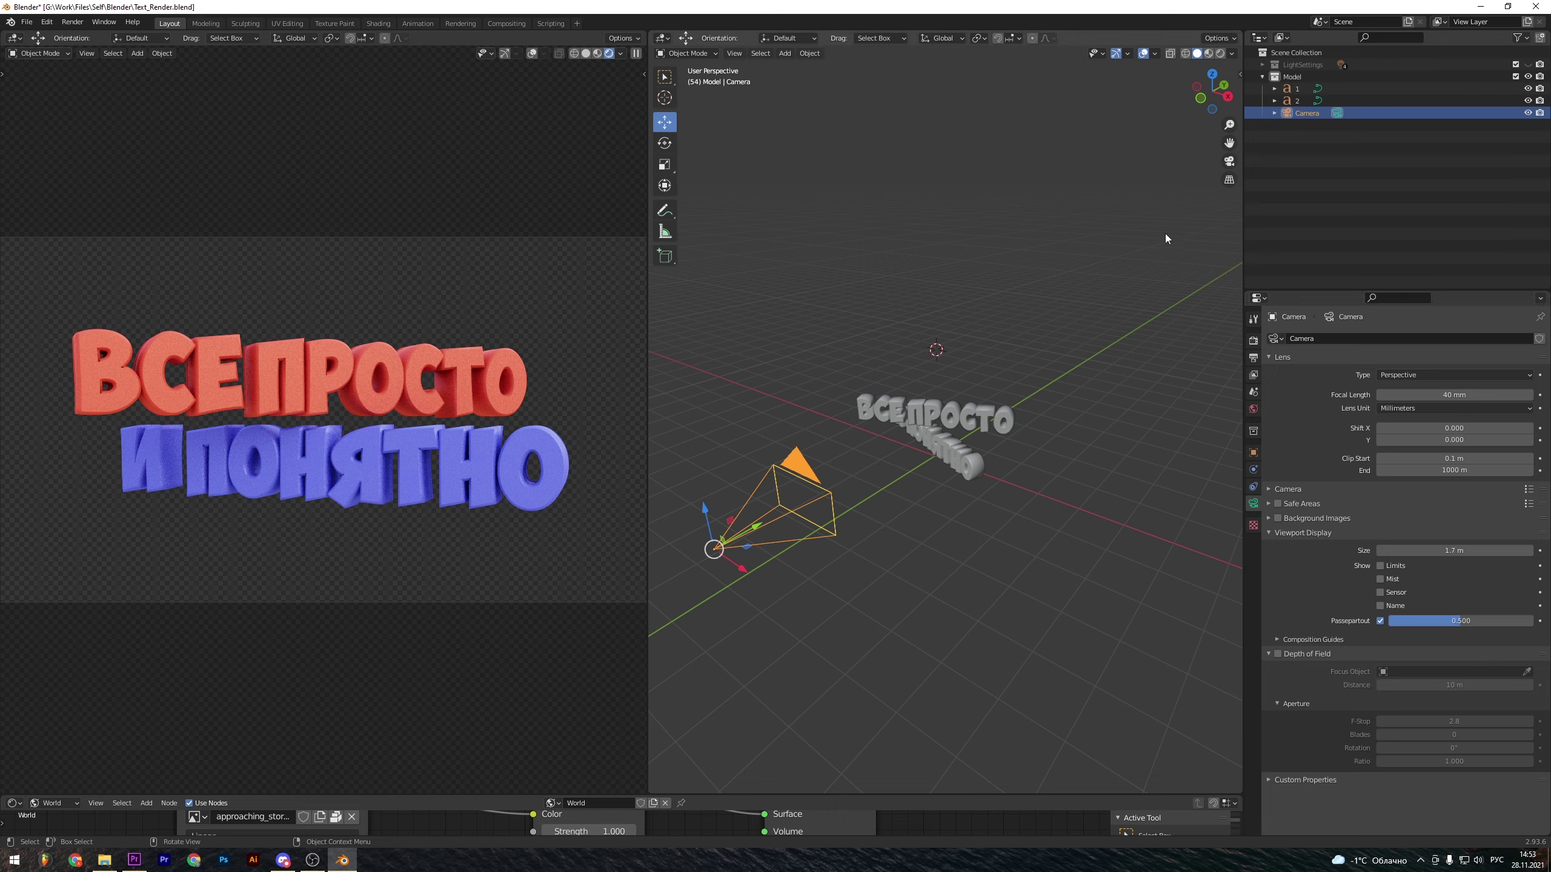
{"action": "left_click", "coordinate": [1297, 90]}
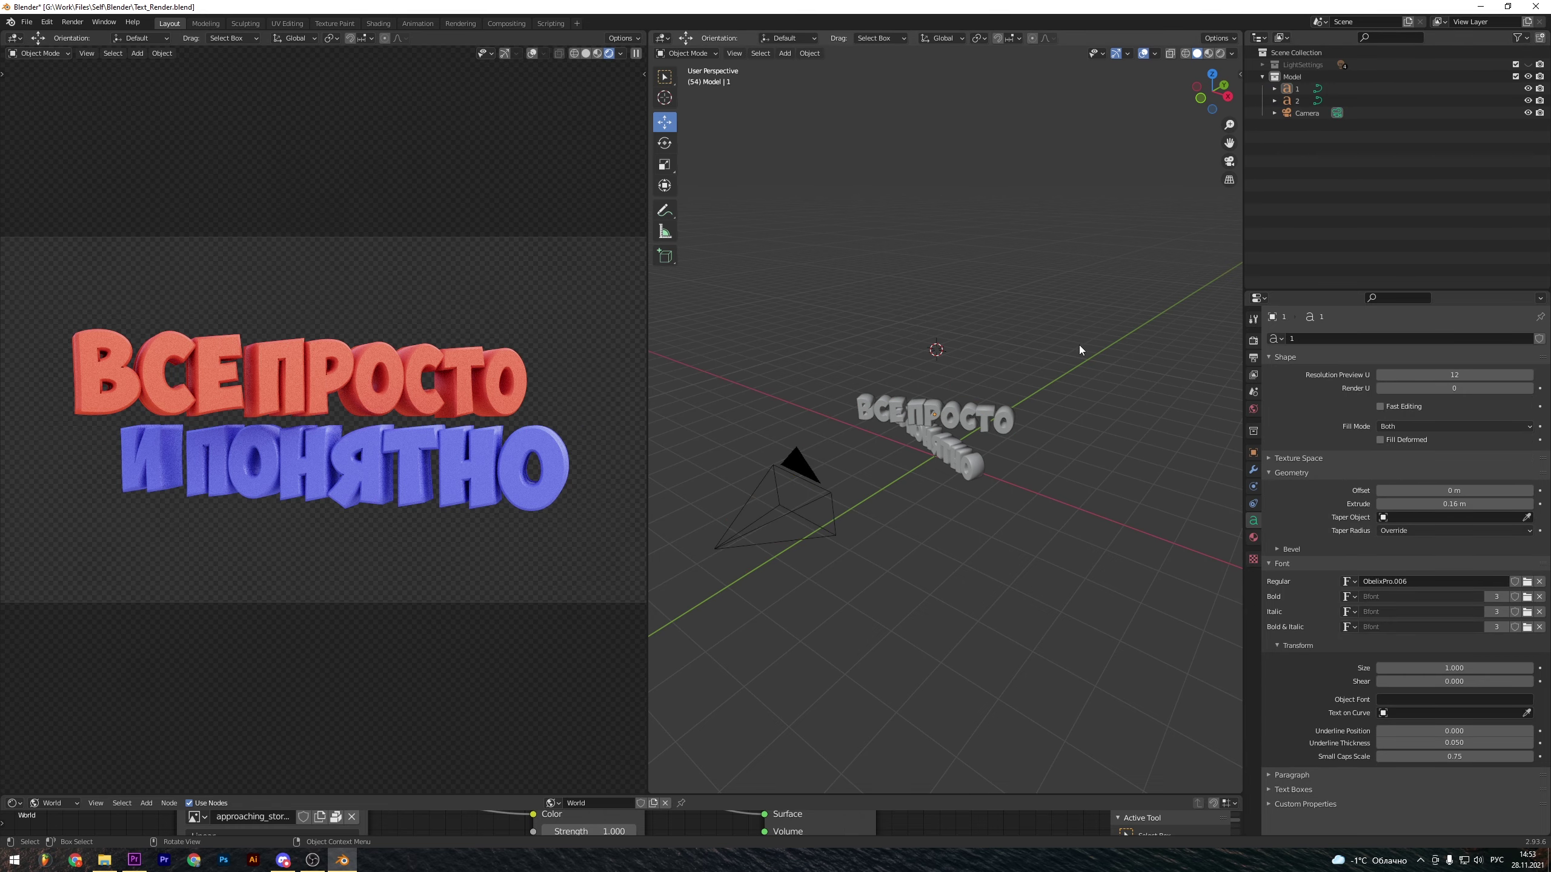
{"action": "key", "text": "KP_0"}
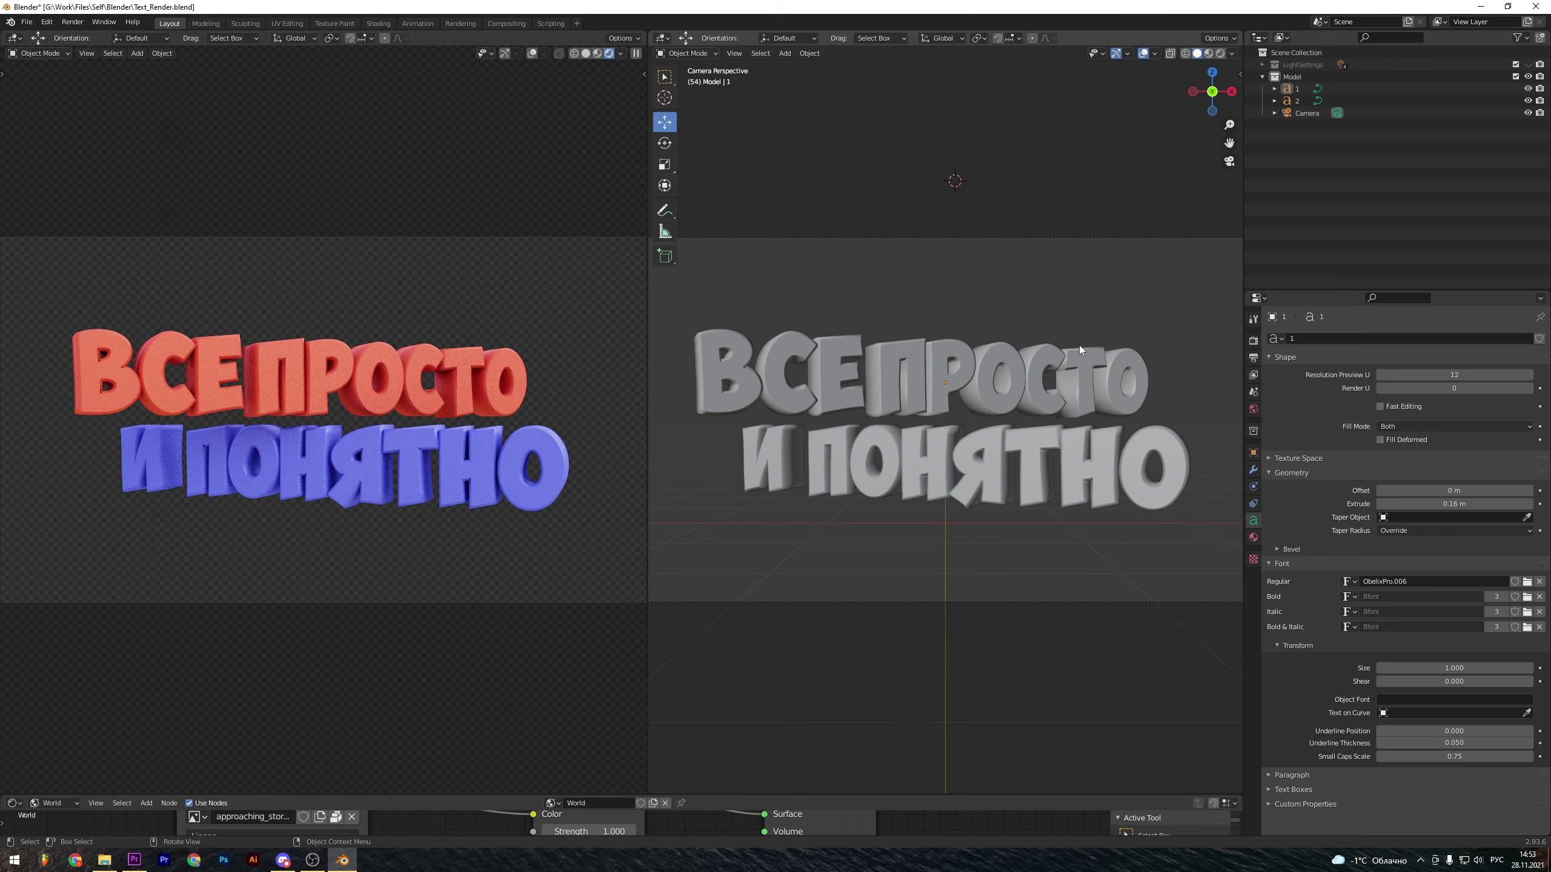
Render the red-and-blue title with F12 and shrink the render window.
{"action": "key", "text": "F12"}
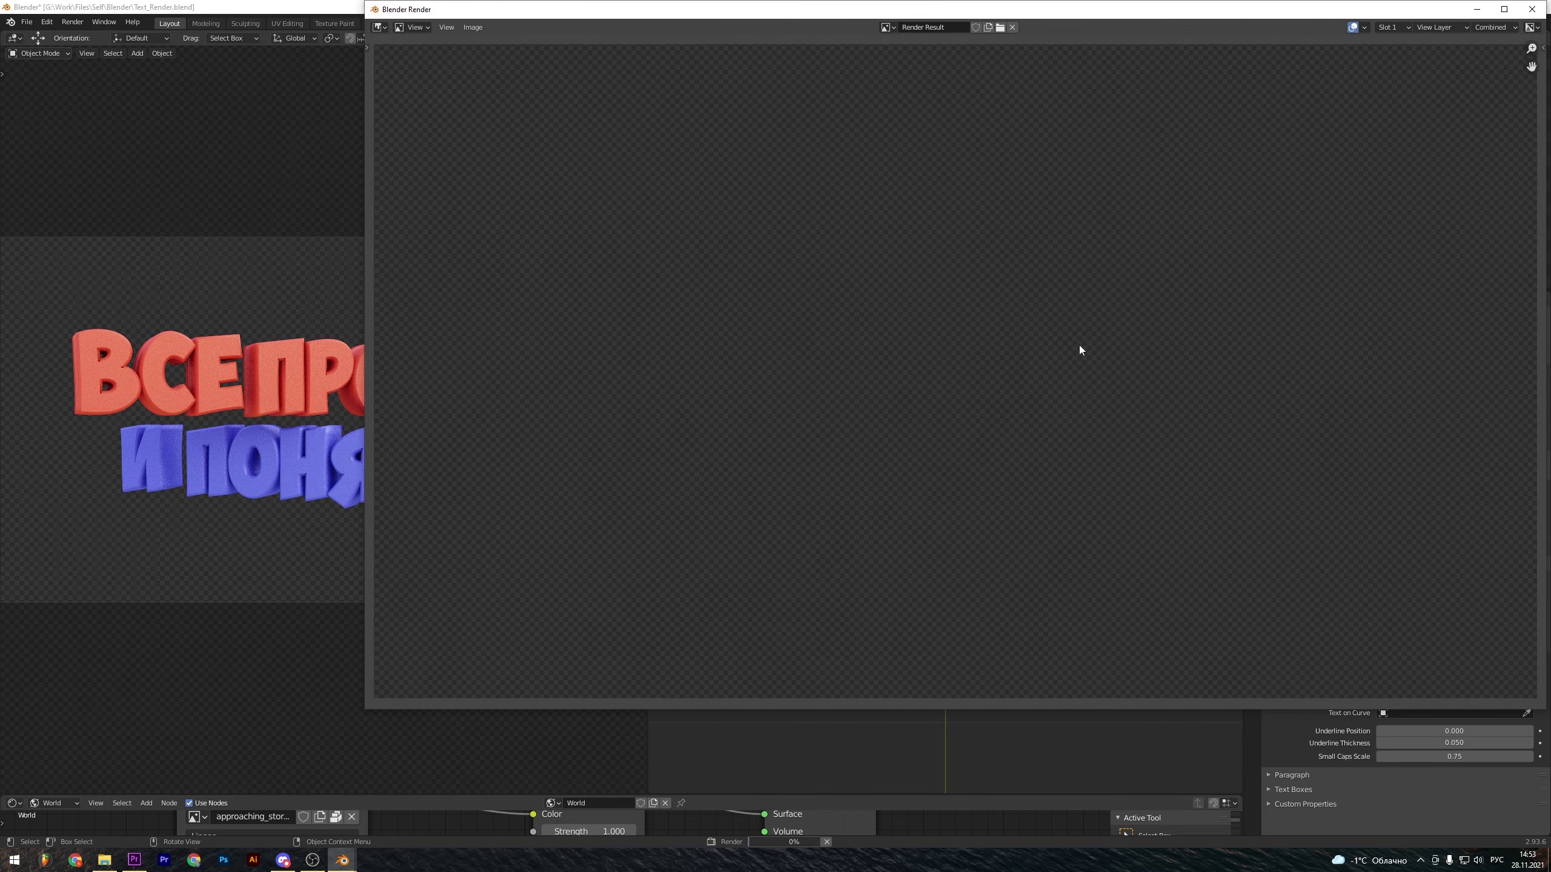
{"action": "left_click_drag", "start_coordinate": [1101, 9], "coordinate": [946, 72]}
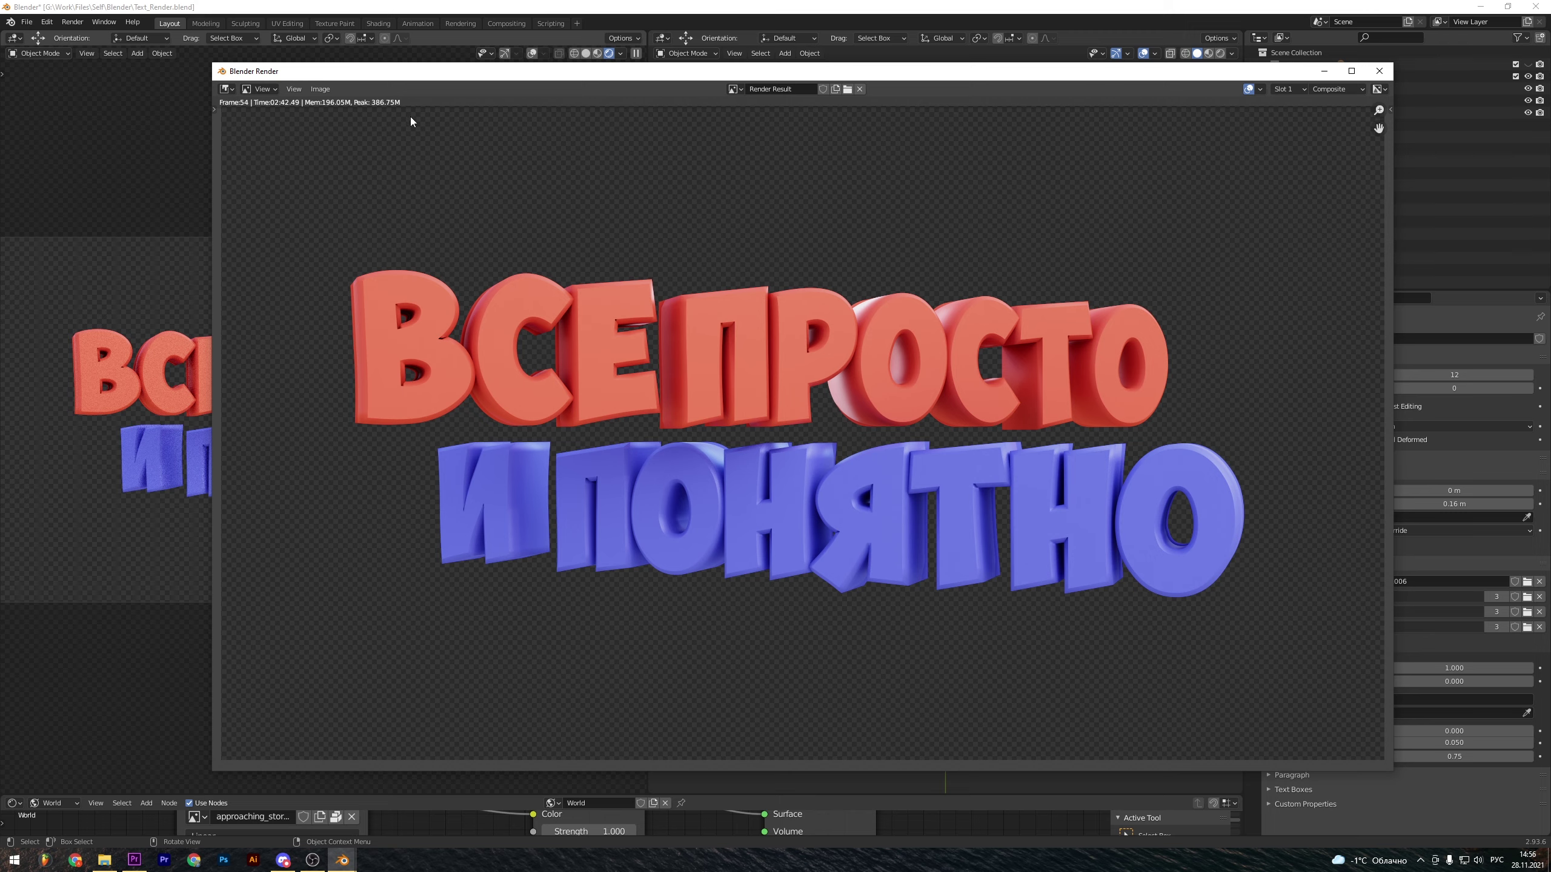
Save the render as 'Second Render.png' in the project's Blender folder.
{"action": "left_click", "coordinate": [320, 88]}
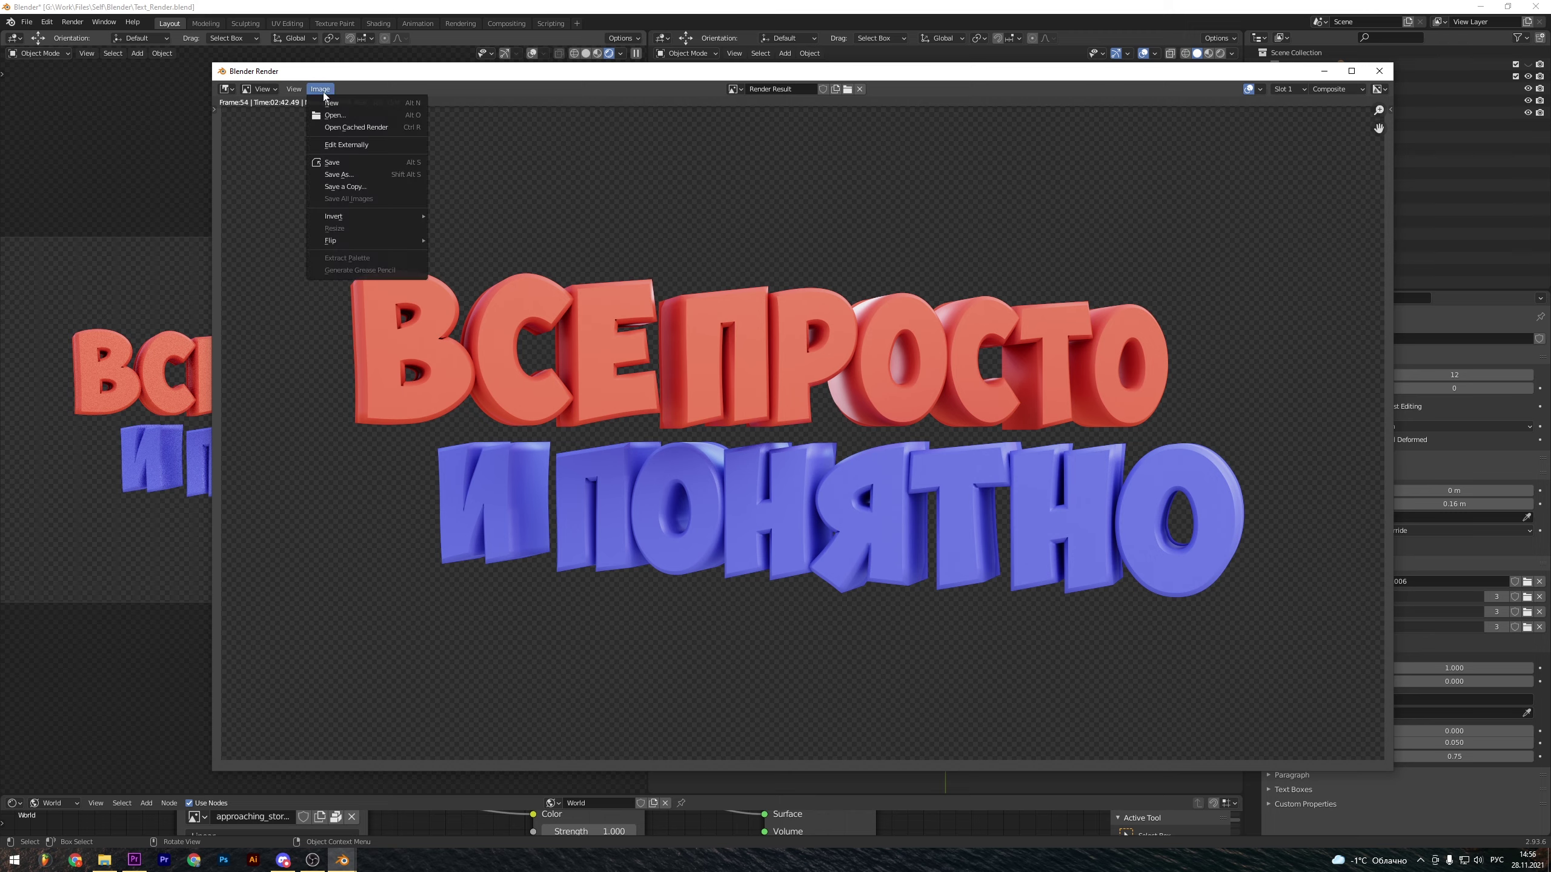
{"action": "left_click", "coordinate": [348, 176]}
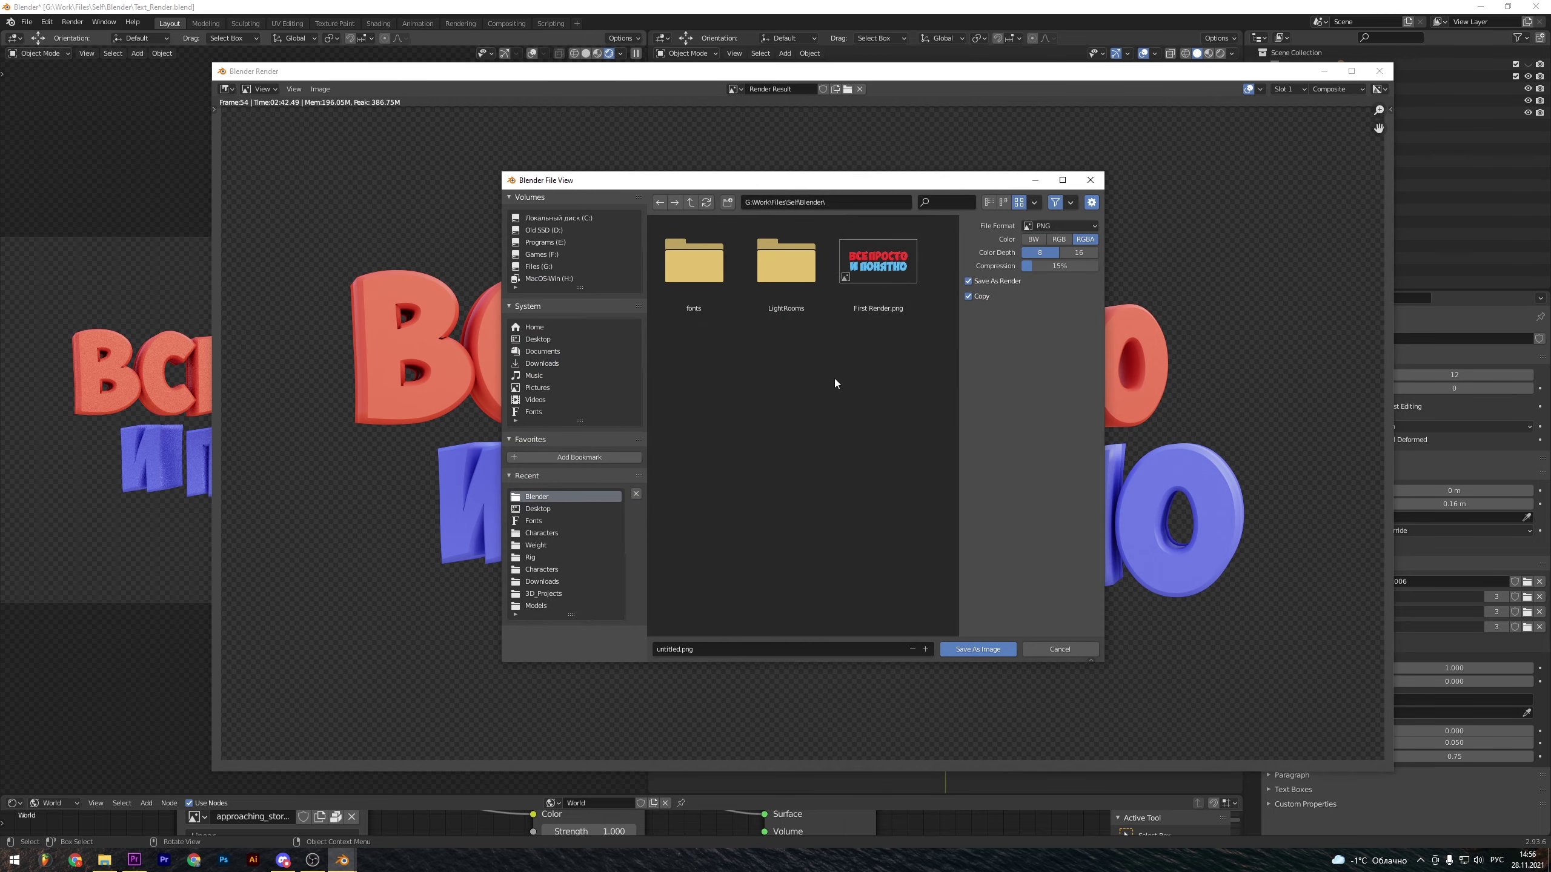
{"action": "left_click", "coordinate": [674, 649]}
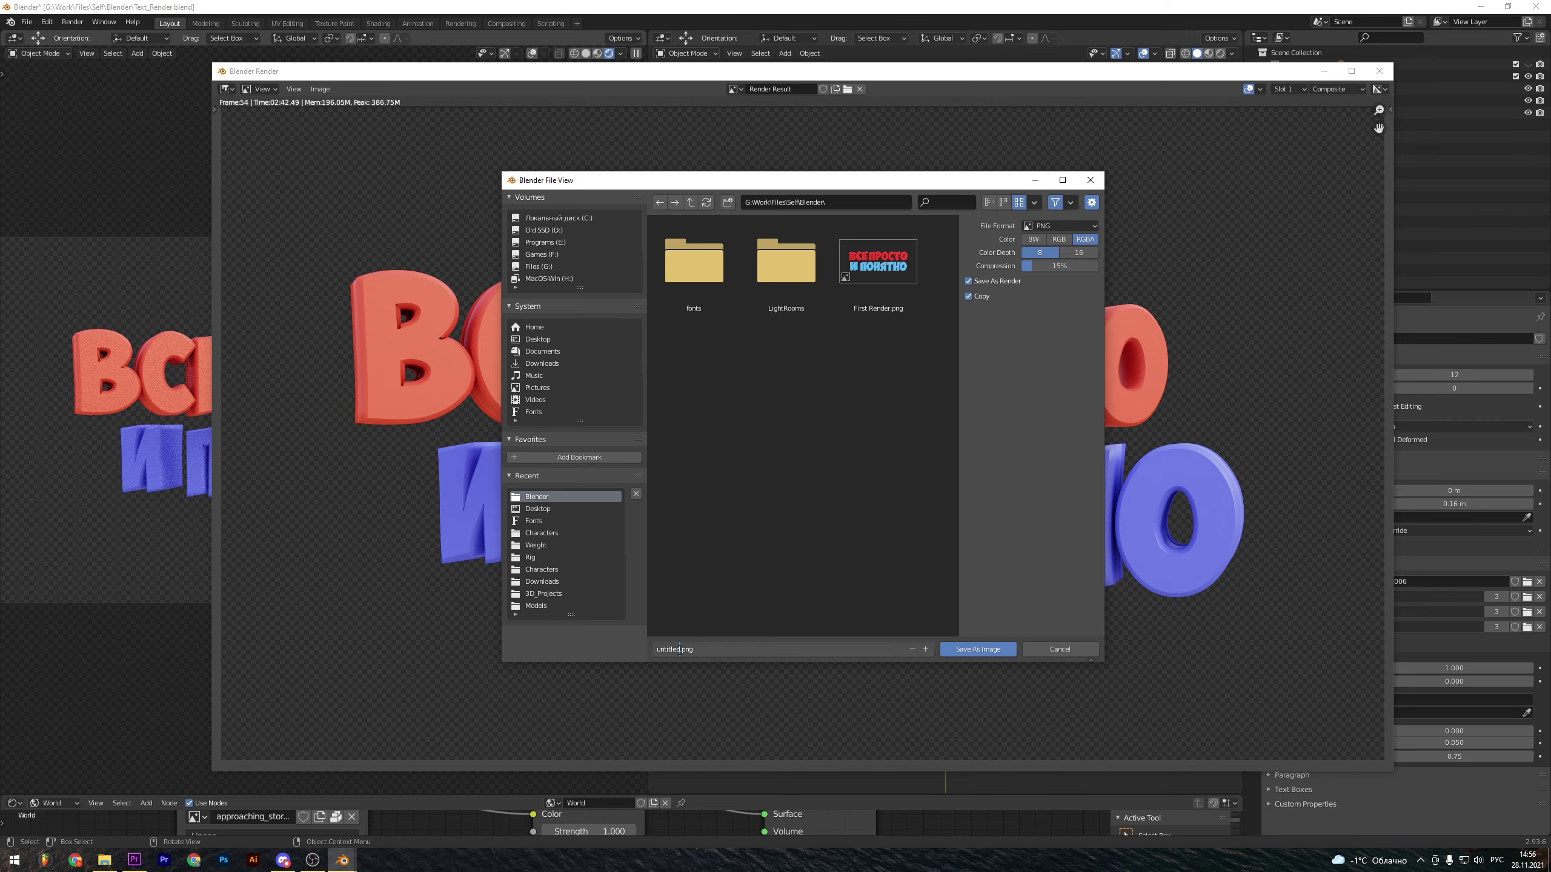
{"action": "key", "text": "BackSpace"}
{"action": "key", "text": "BackSpace"}
{"action": "key", "text": "BackSpace"}
{"action": "key", "text": "BackSpace"}
{"action": "type", "text": "Ыу"}
{"action": "type", "text": "сщтв"}
{"action": "key", "text": "BackSpace"}
{"action": "key", "text": "BackSpace"}
{"action": "key", "text": "BackSpace"}
{"action": "key", "text": "BackSpace"}
{"action": "type", "text": "Second R"}
{"action": "type", "text": "ender"}
{"action": "left_click", "coordinate": [990, 651]}
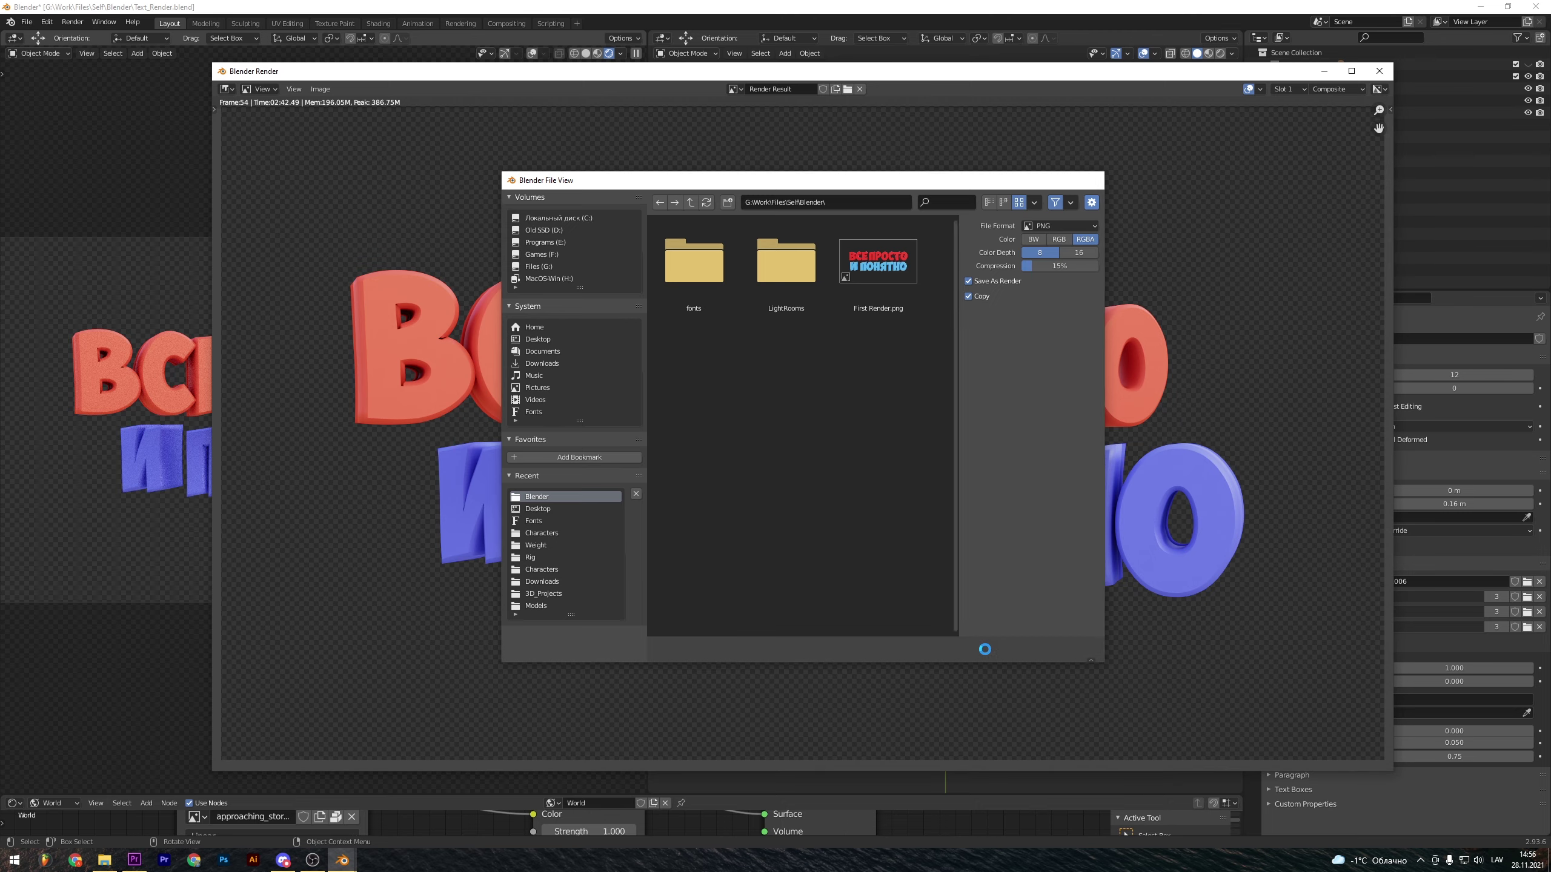
{"action": "left_click", "coordinate": [978, 648]}
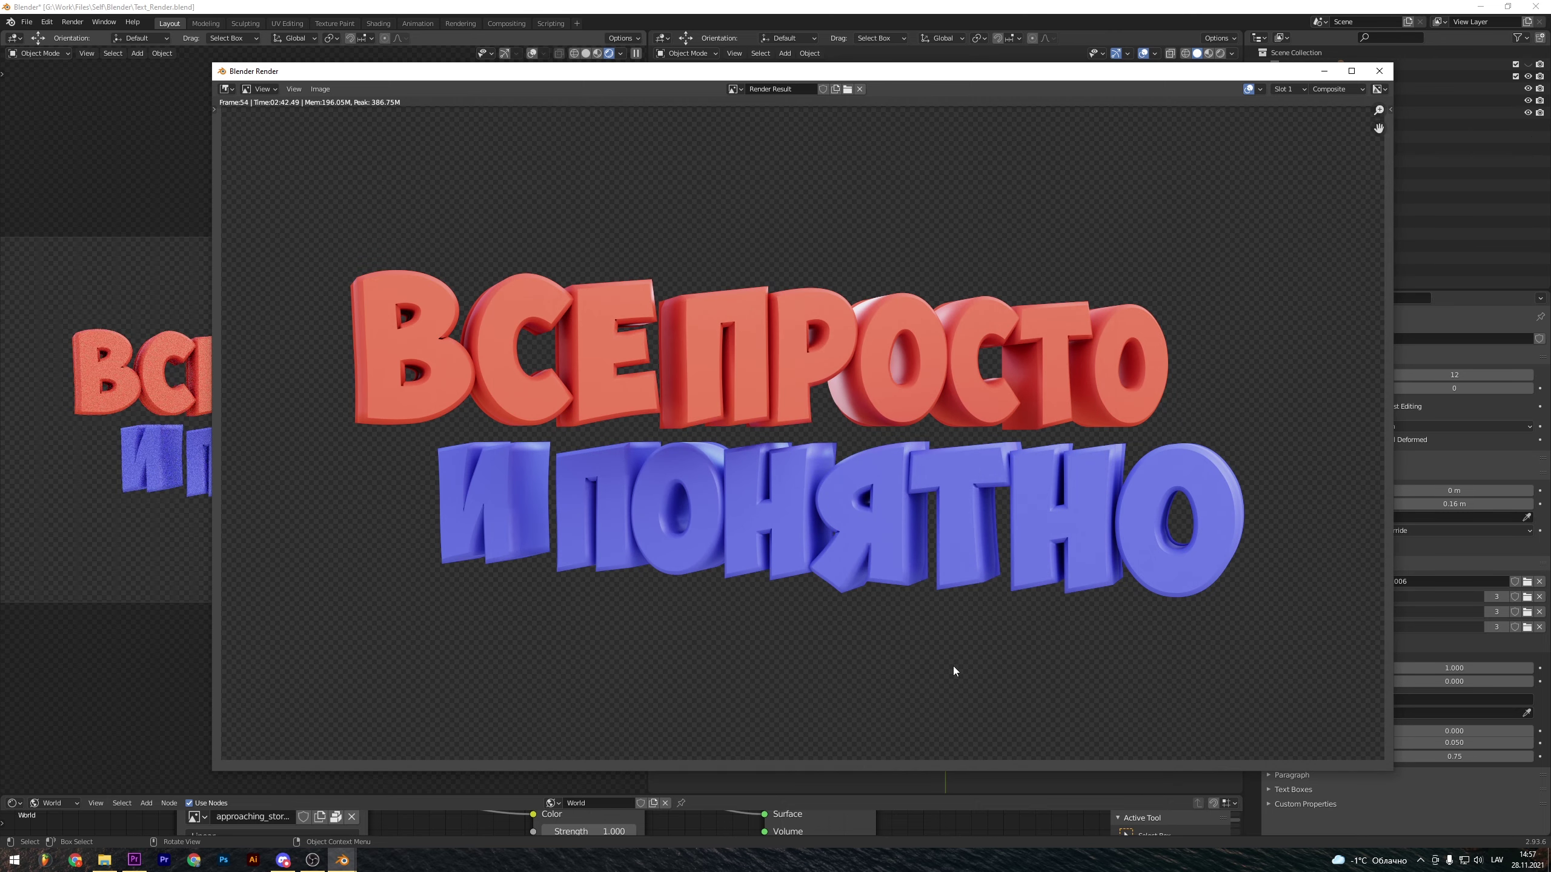